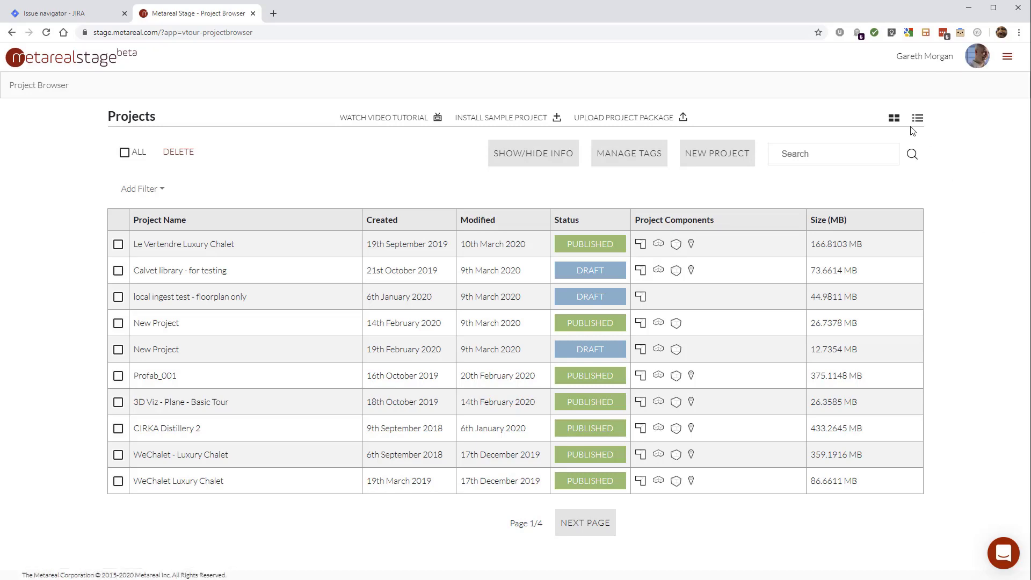
Step: Preview the projects as thumbnails, return to the list layout, and look at the tag management settings without changing them
left_click(894, 121)
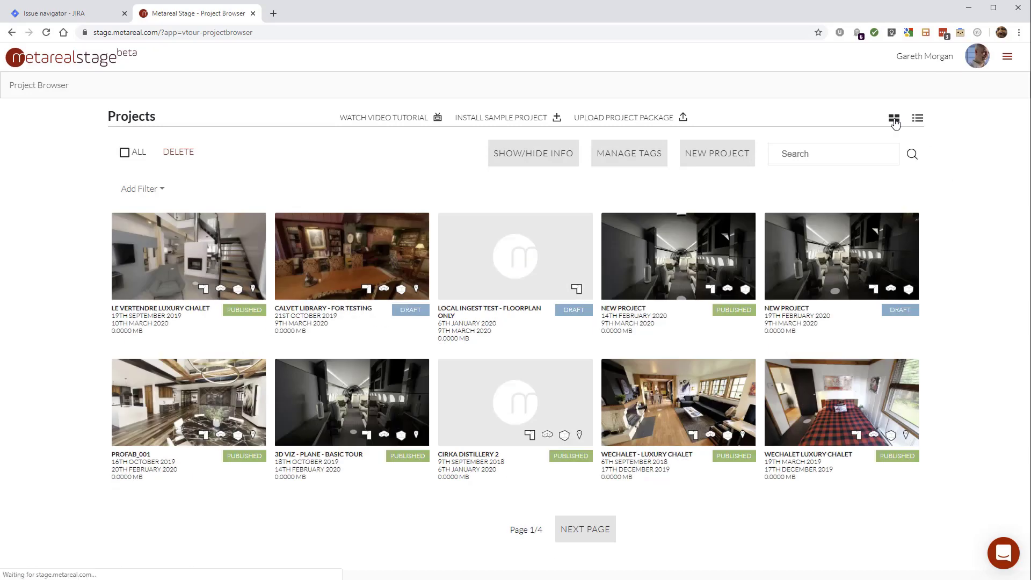
left_click(918, 120)
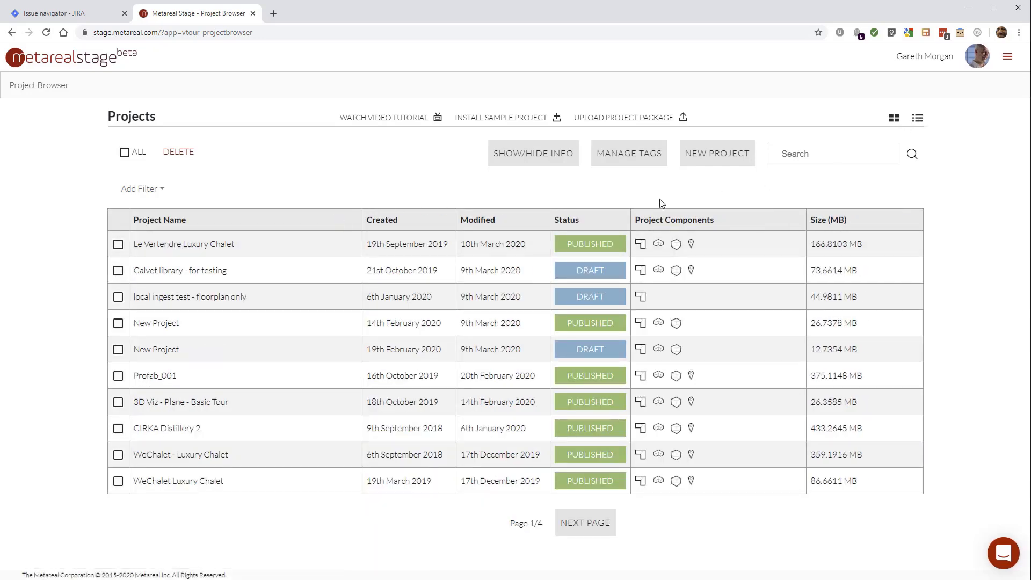
left_click(629, 154)
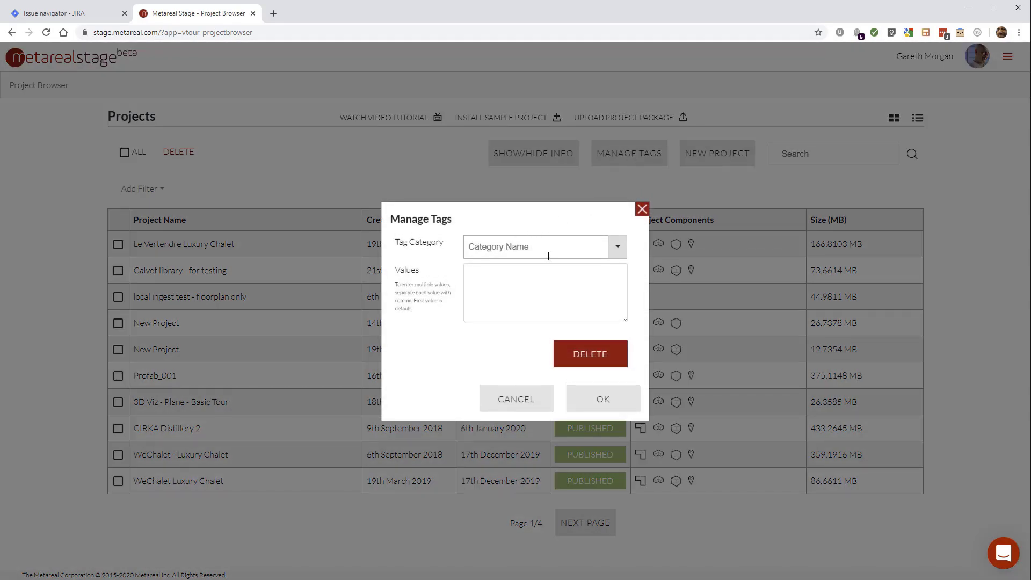
left_click(518, 400)
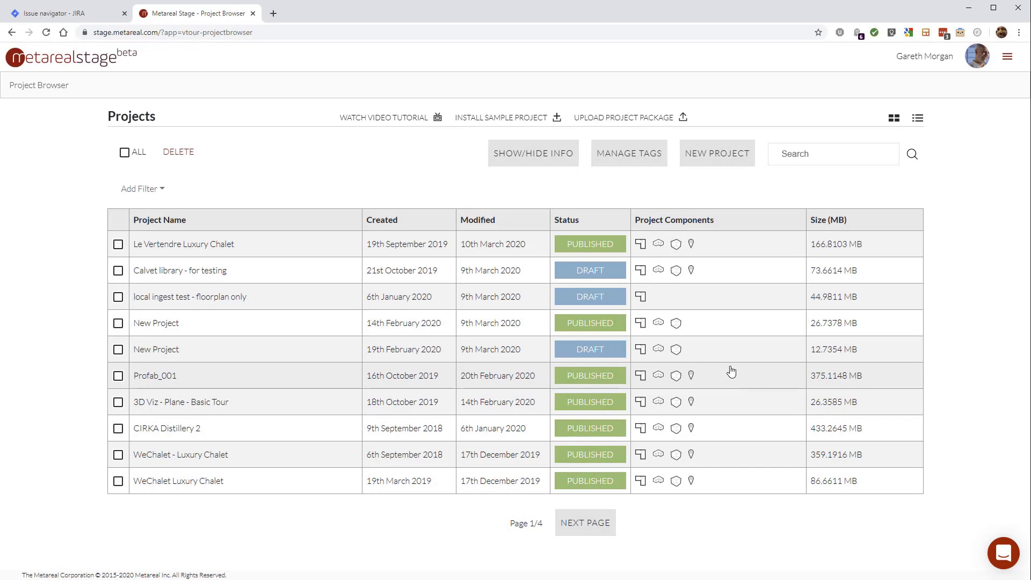
Step: Look at the filter criteria available for the project list without applying one
left_click(533, 161)
left_click(722, 153)
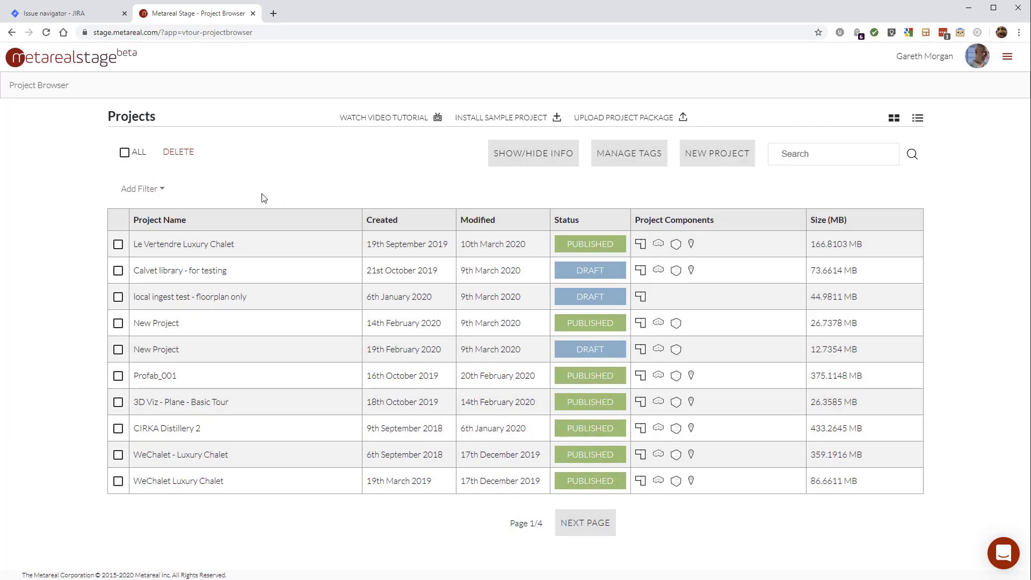
left_click(144, 190)
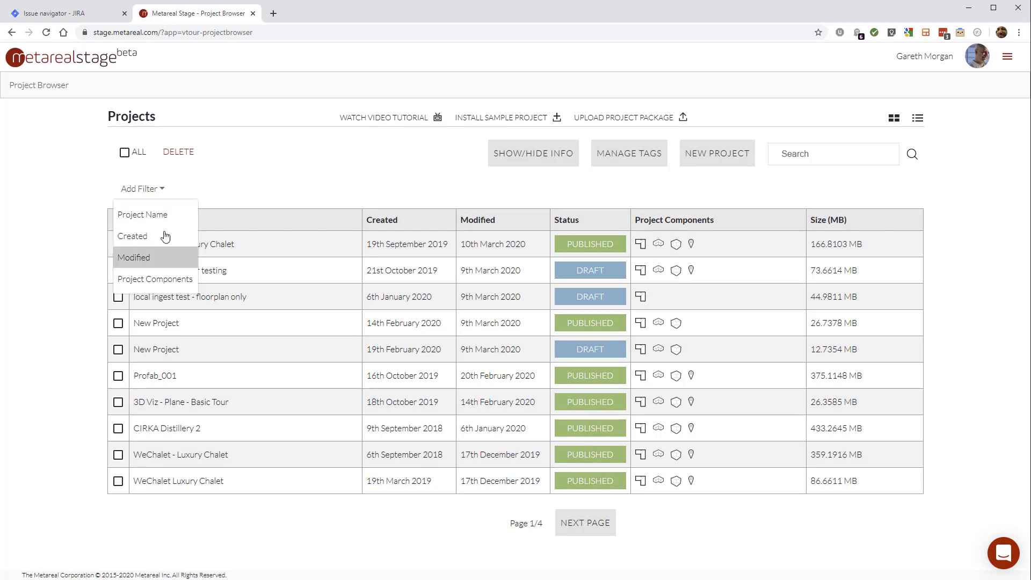
left_click(209, 188)
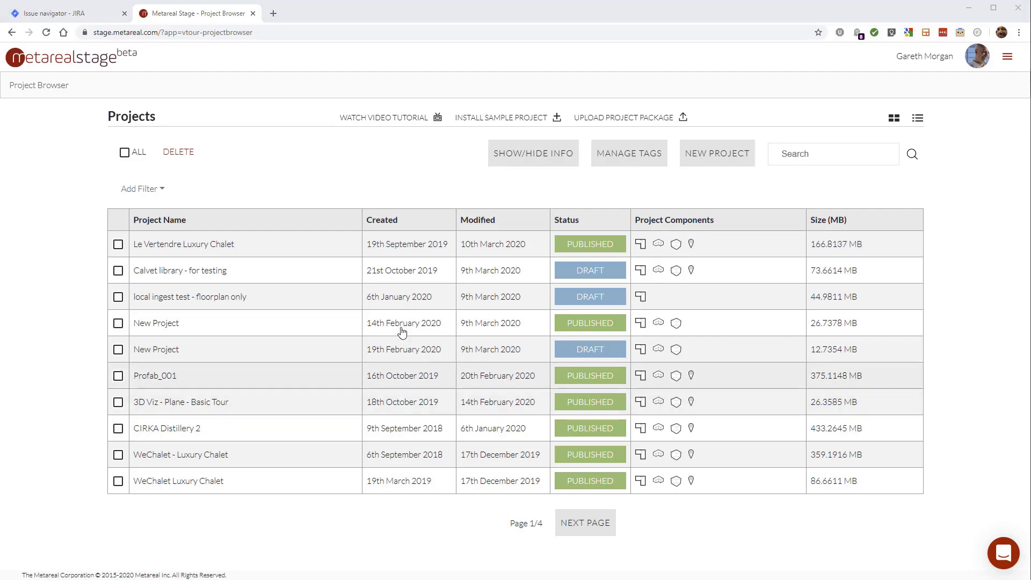
Step: Open the Le Vertendre Luxury Chalet project and bring its dashboard into view
left_click(196, 246)
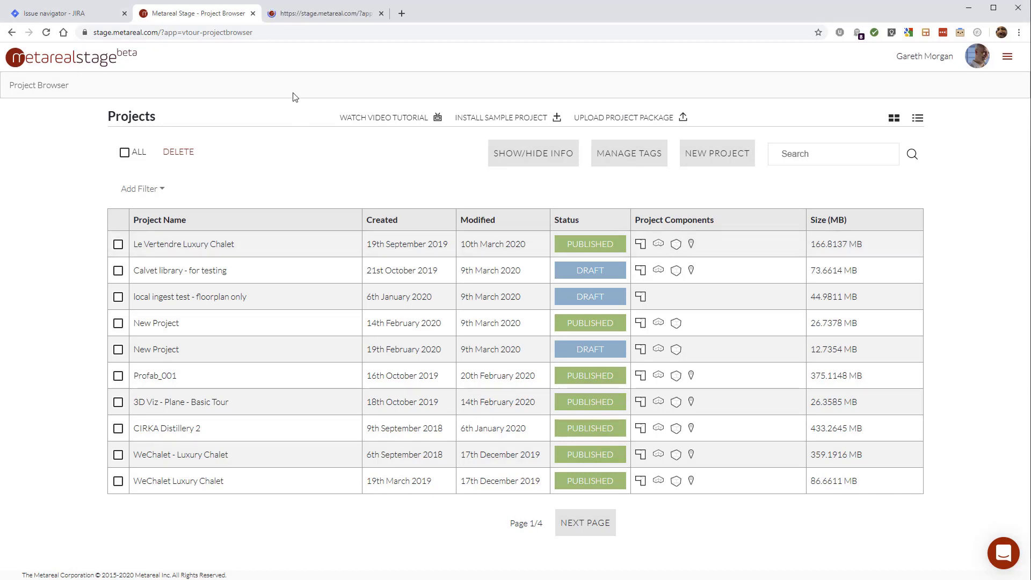
left_click(314, 16)
left_click(224, 16)
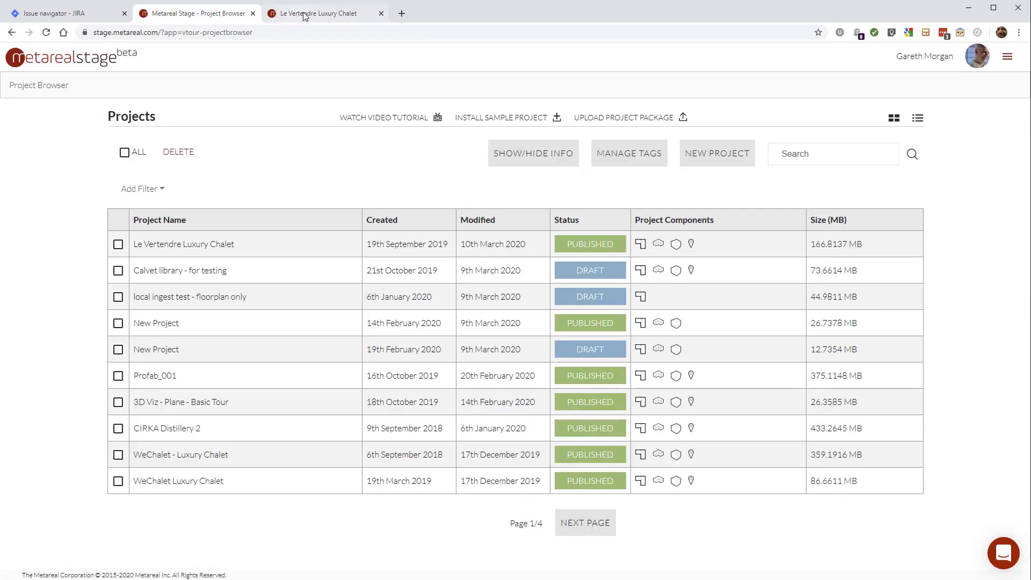
left_click(304, 15)
left_click(215, 14)
left_click(322, 15)
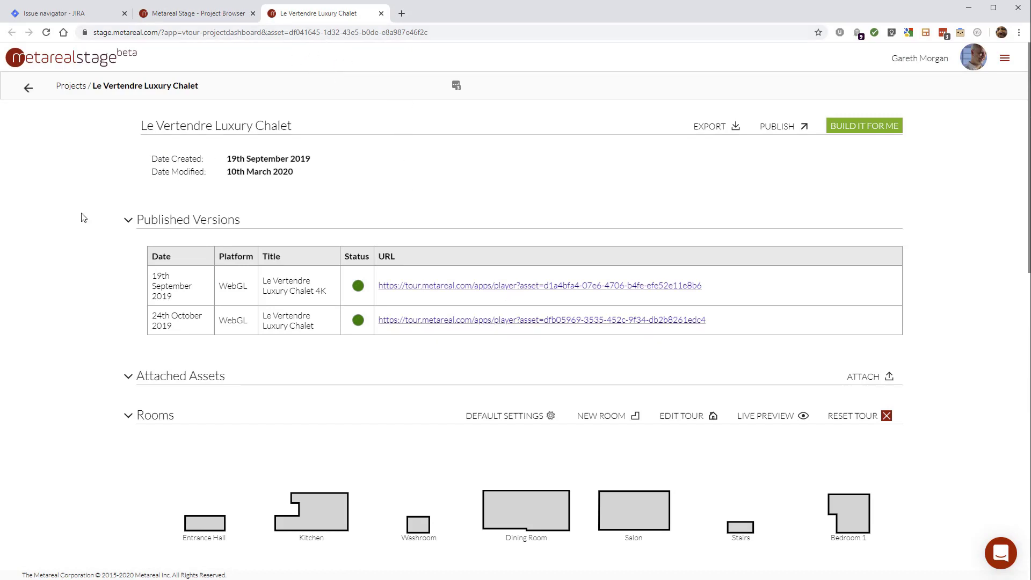
Step: Examine the project's published versions, rooms and source panorama images
scroll(83, 217, "down", 15)
scroll(83, 217, "up", 14)
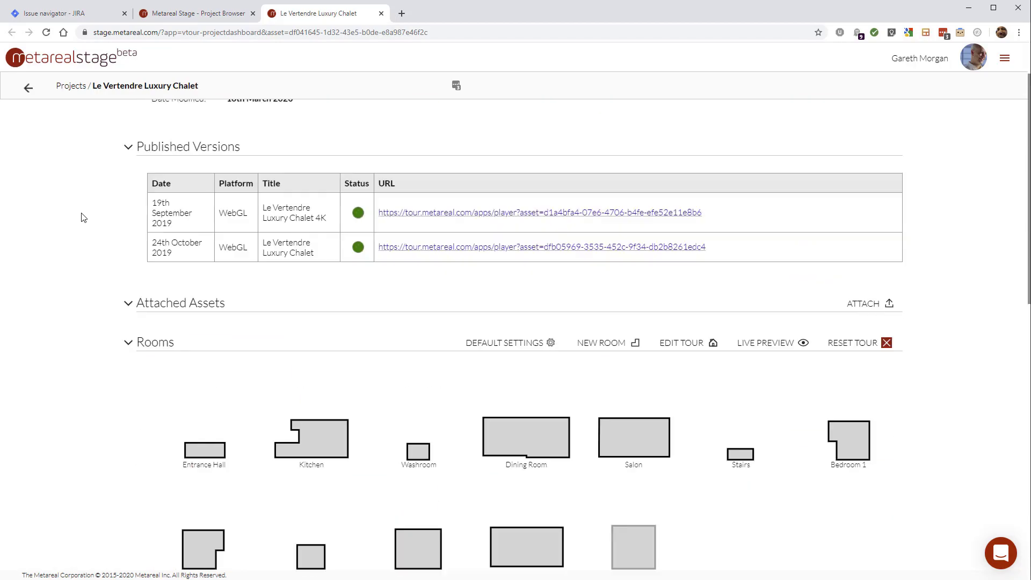
scroll(84, 217, "down", 12)
scroll(83, 217, "up", 9)
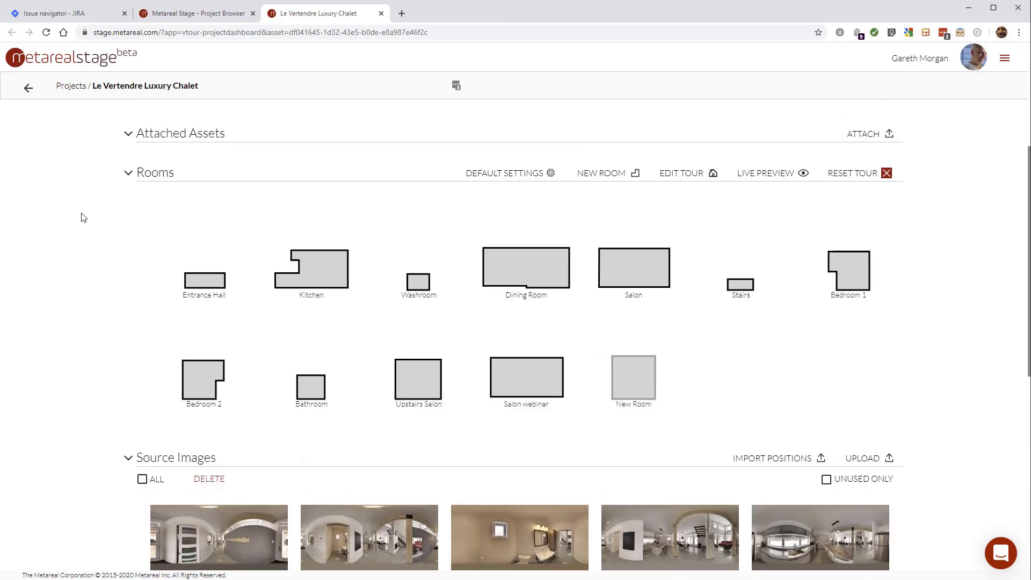
scroll(84, 217, "up", 5)
scroll(83, 217, "down", 11)
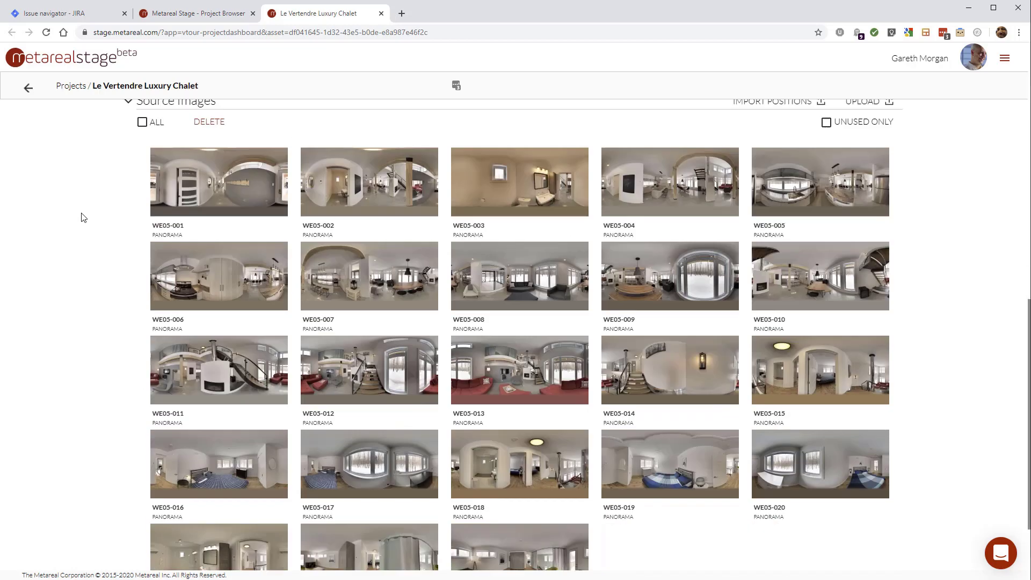
scroll(83, 217, "up", 1)
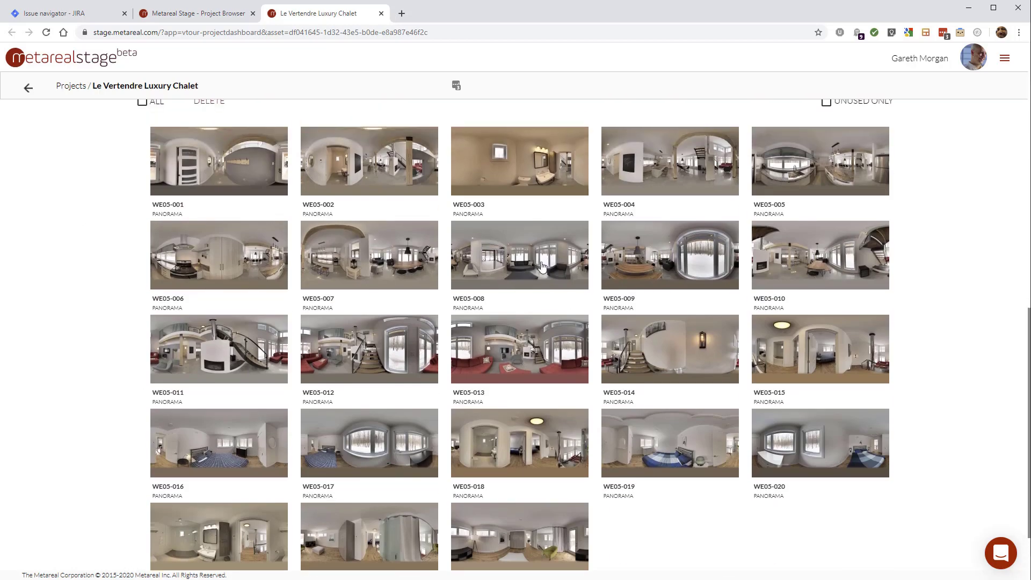
scroll(80, 316, "up", 1)
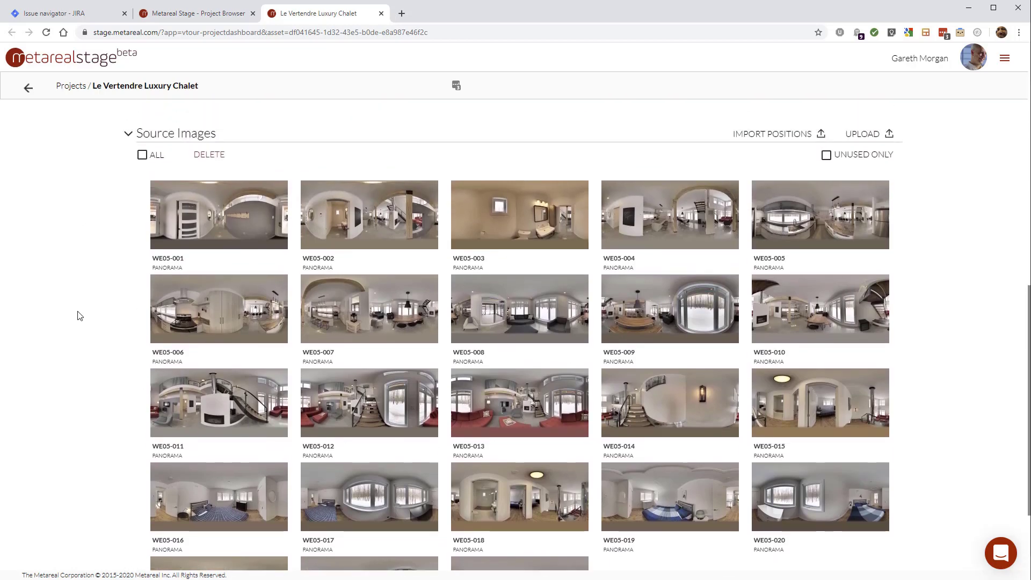
scroll(79, 316, "up", 5)
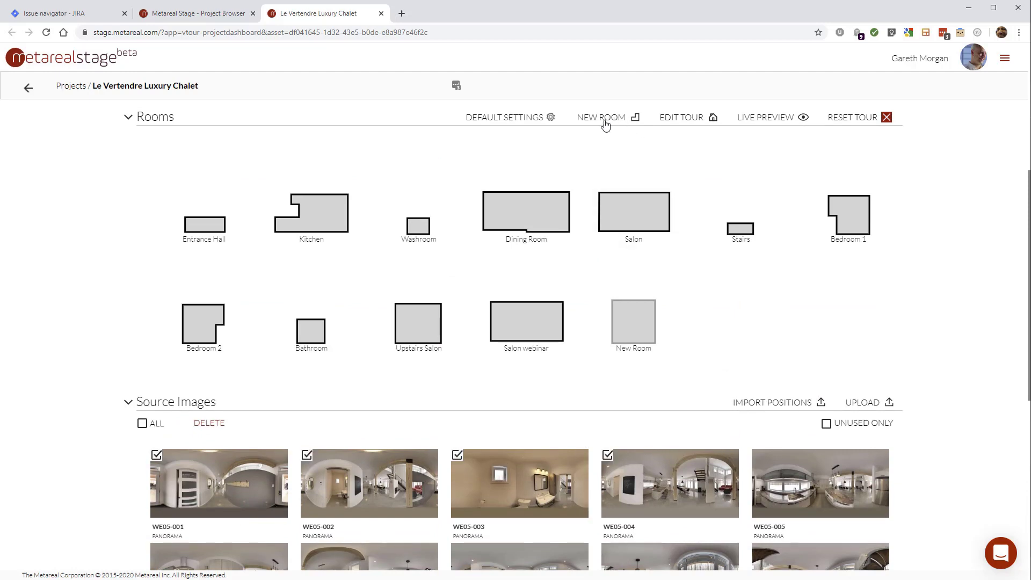
Step: Clear the source image selection and open the Kitchen room for editing
left_click(142, 423)
left_click(141, 423)
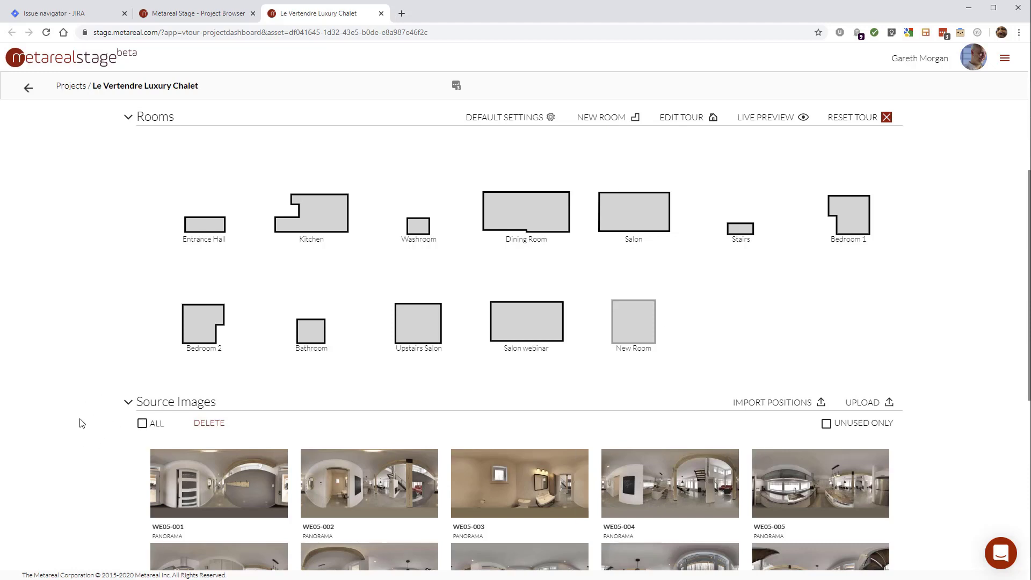
scroll(80, 423, "up", 4)
scroll(78, 443, "down", 1)
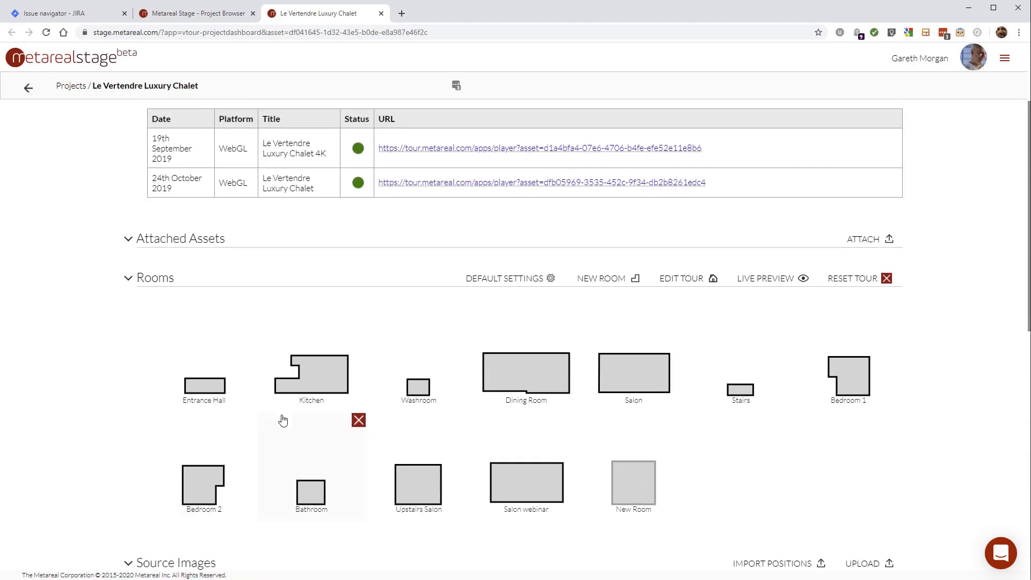
left_click(321, 382)
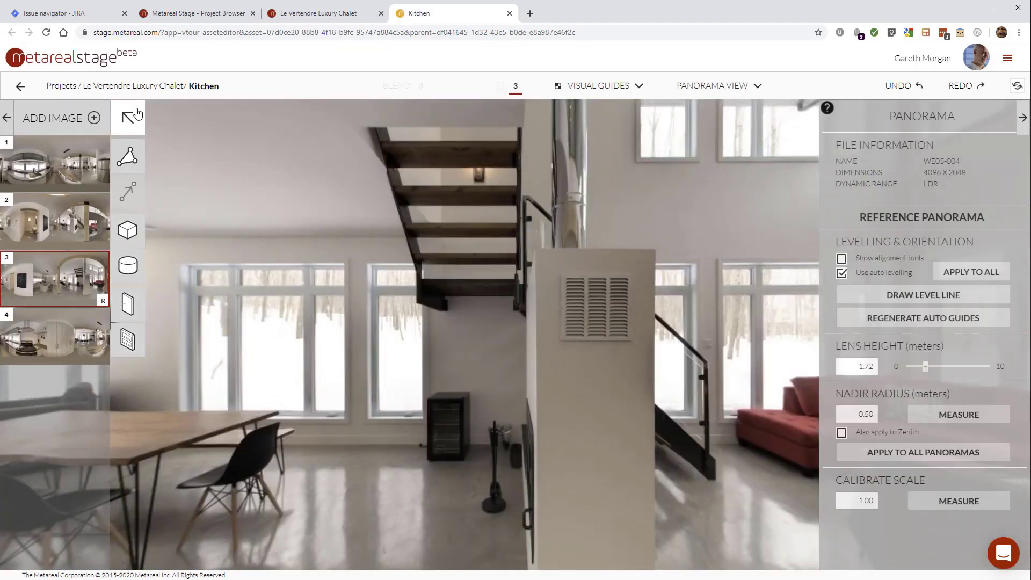
Step: Look at adding images to the Kitchen, and view the room from panoramas WE05-005 and WE05-006
mouse_move(52, 182)
left_click(56, 119)
left_click(771, 165)
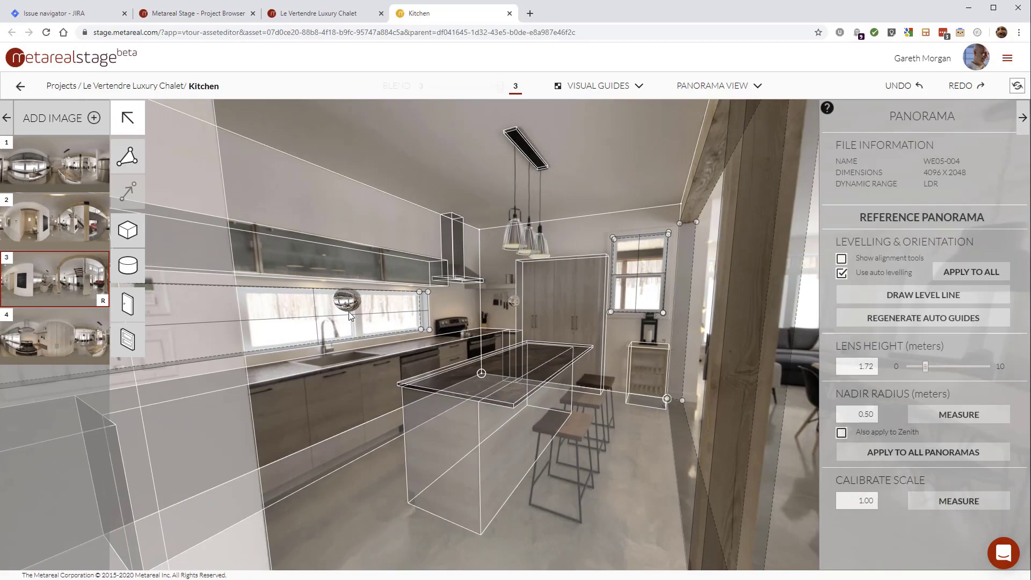
left_click(346, 303)
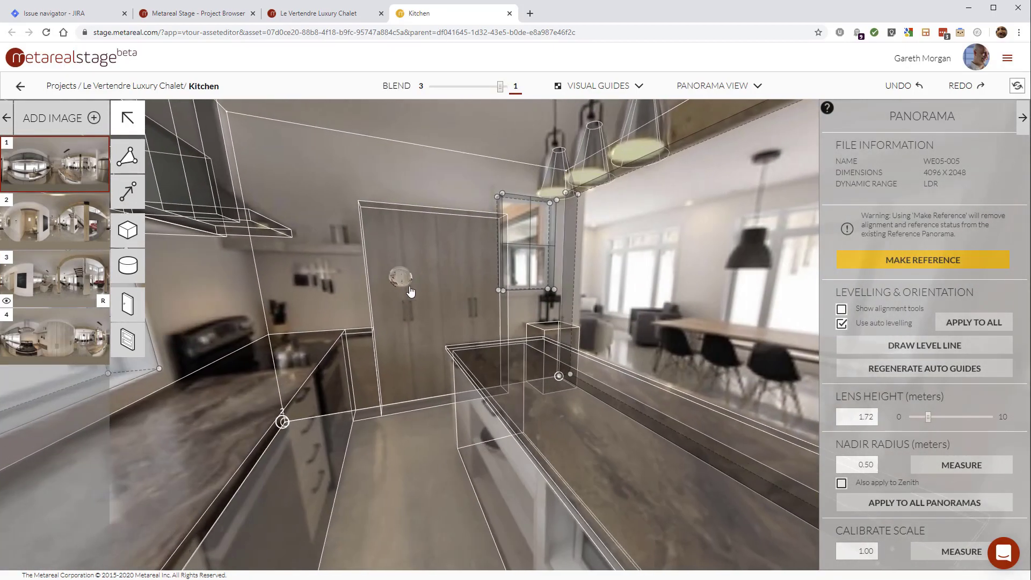
left_click(404, 278)
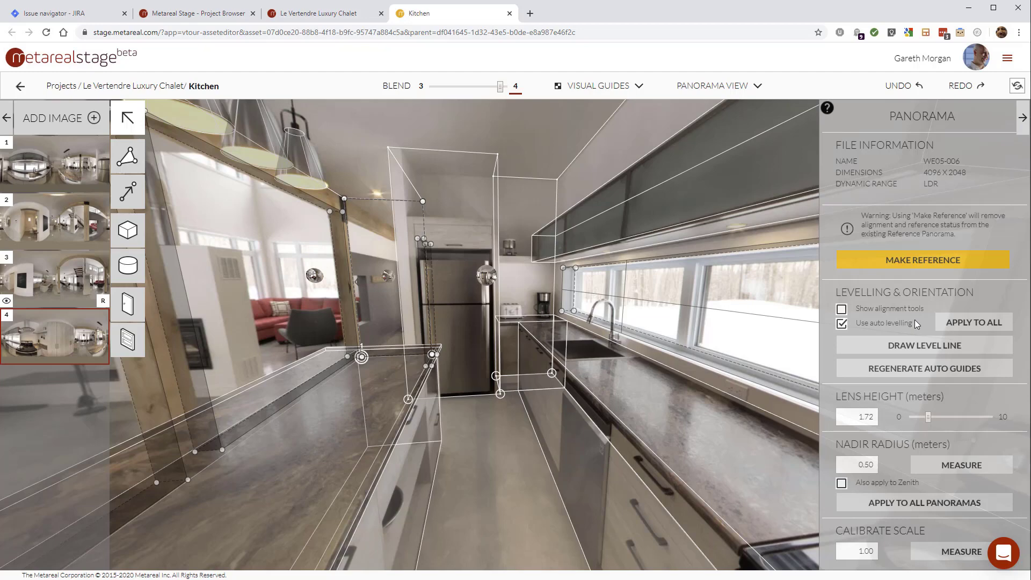
Step: Look at the settings of the Draw and Cube tools, and return to the selection tool
left_click(124, 166)
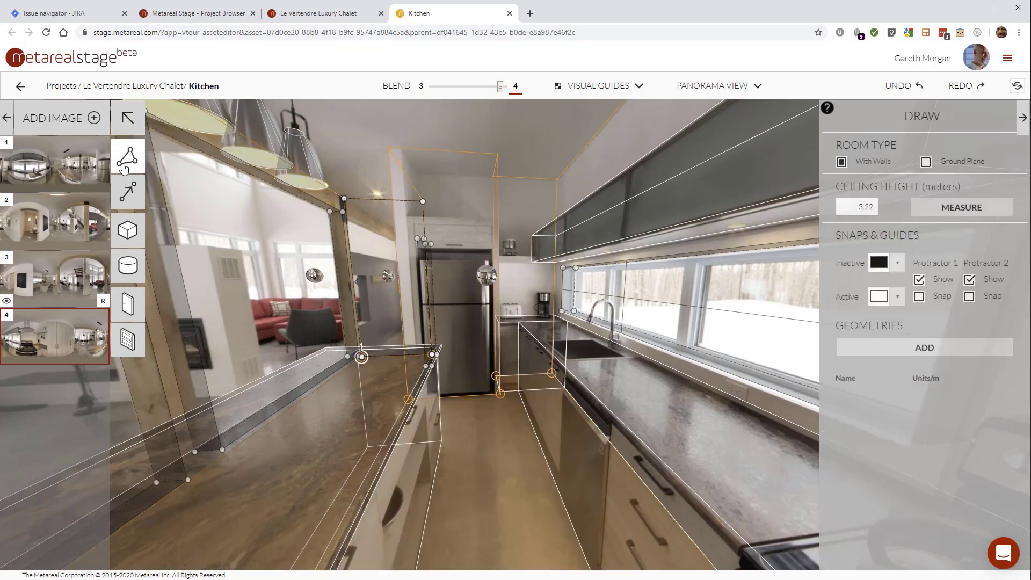
left_click(125, 167)
left_click(125, 239)
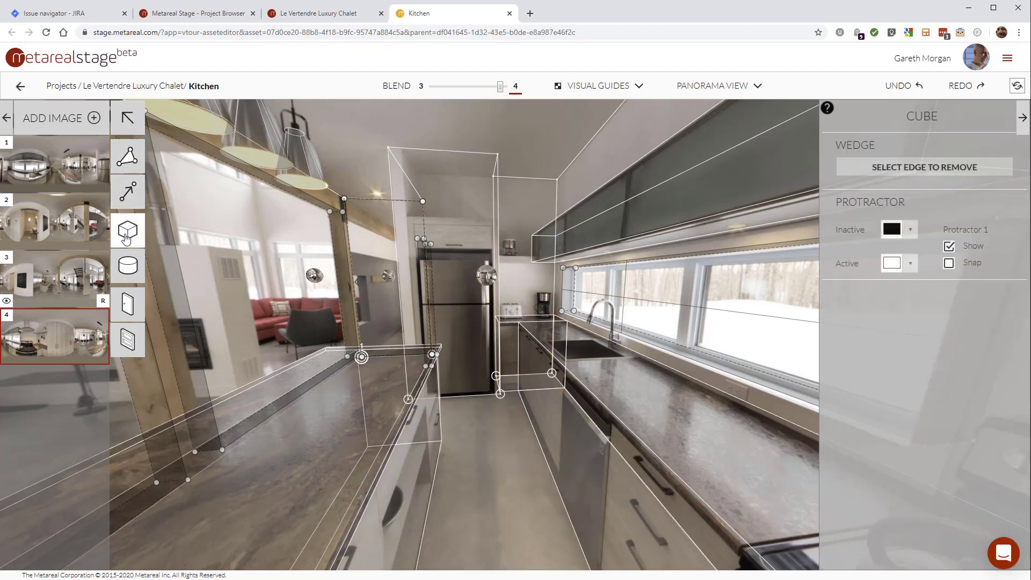
left_click(127, 155)
left_click(128, 121)
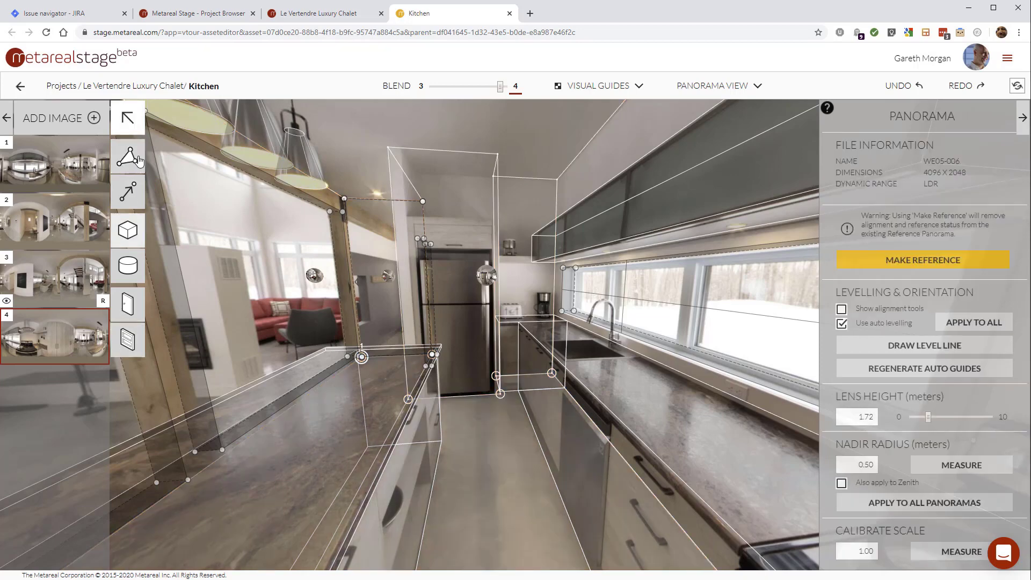
Step: Show all visual guides in the Kitchen panorama except the grid
left_click(604, 89)
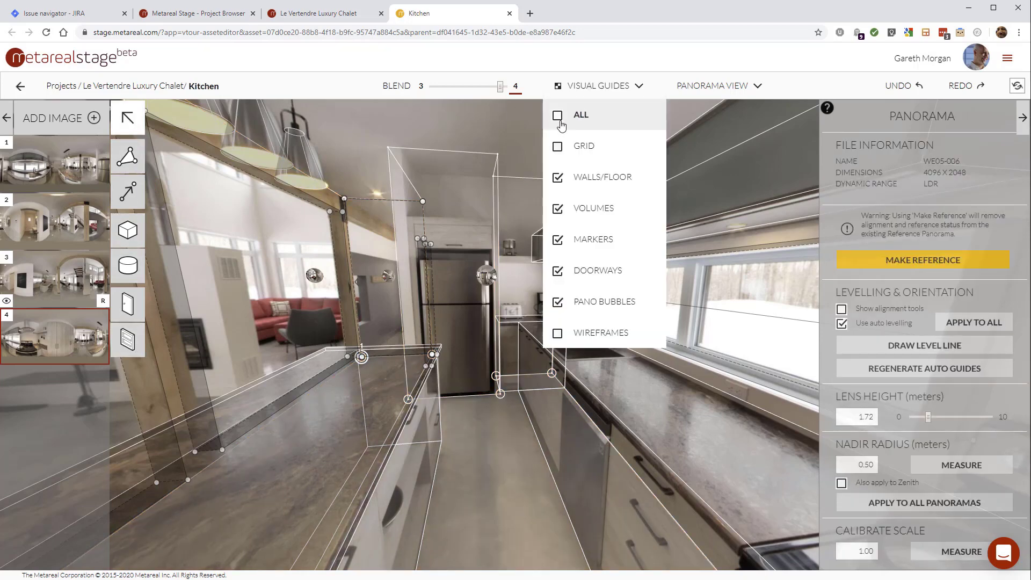
left_click(558, 116)
left_click(557, 116)
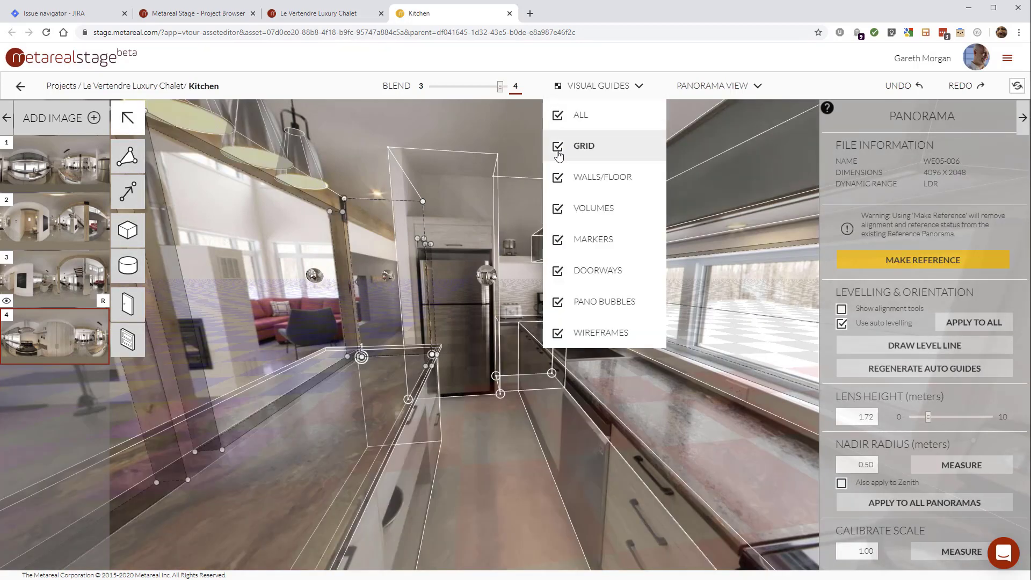
left_click(558, 147)
left_click(601, 87)
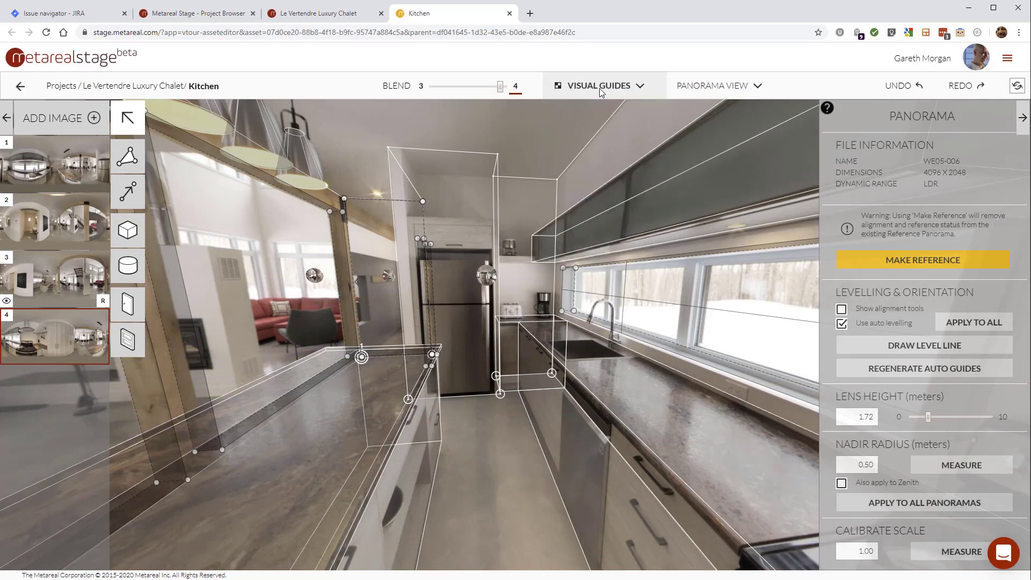
Step: View the Kitchen from above in Plan View
left_click(709, 91)
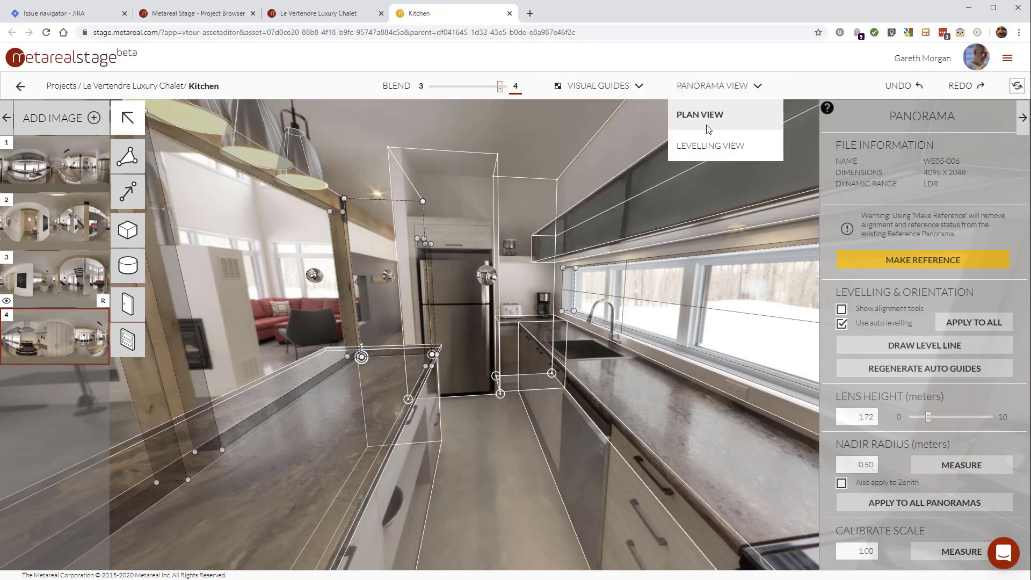
left_click_drag(543, 144, 650, 171)
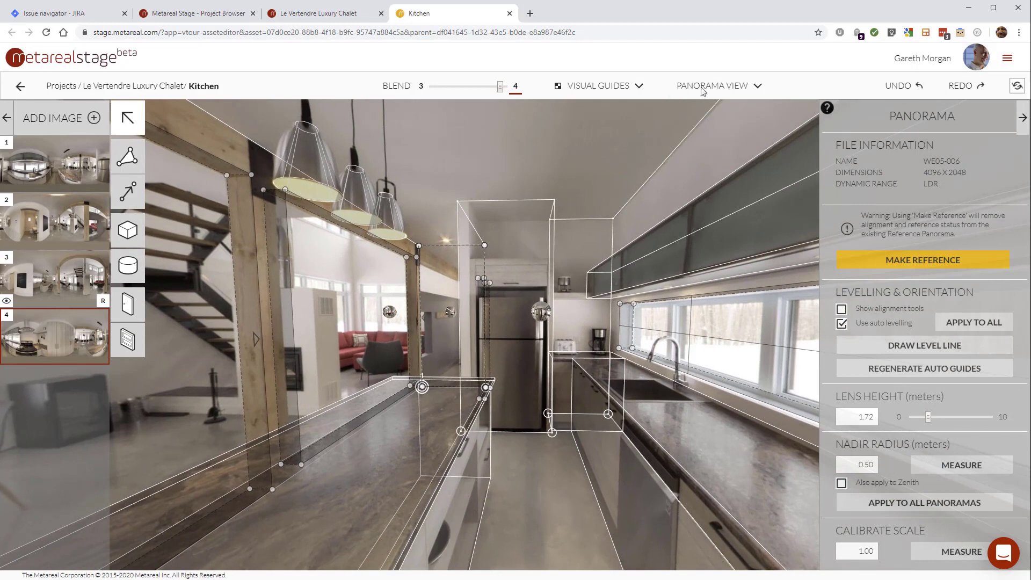
left_click(709, 87)
left_click(699, 114)
left_click_drag(566, 340, 528, 344)
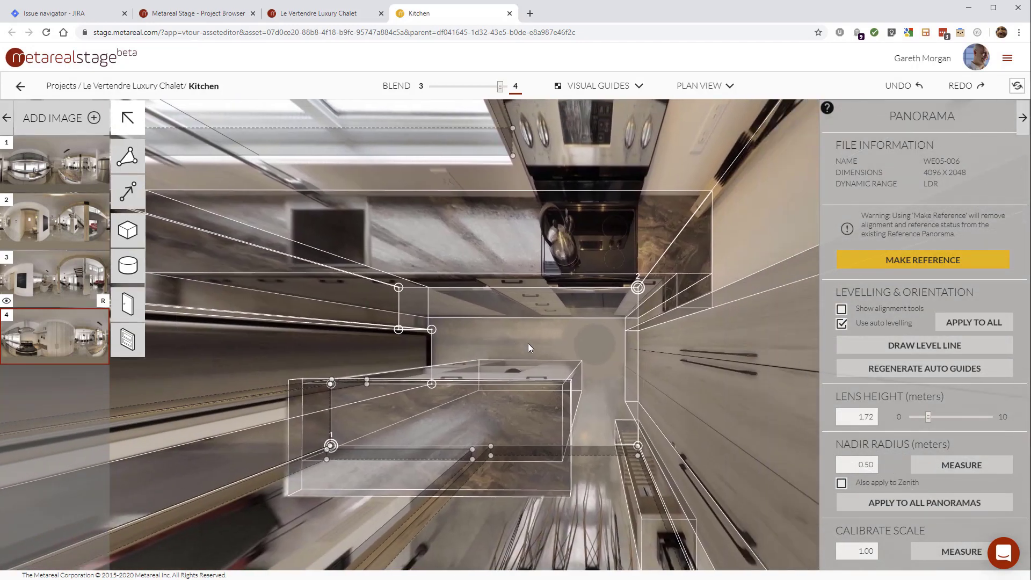
Step: Check the Kitchen in Levelling View, return to Panorama View and close the room editor
left_click(714, 99)
left_click(714, 146)
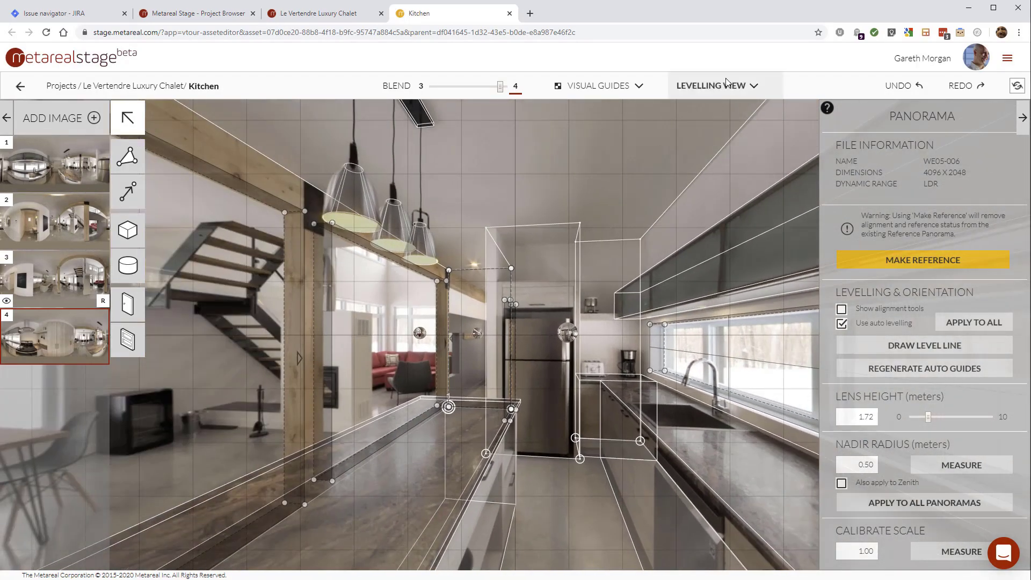
left_click(714, 86)
left_click(721, 114)
left_click(509, 13)
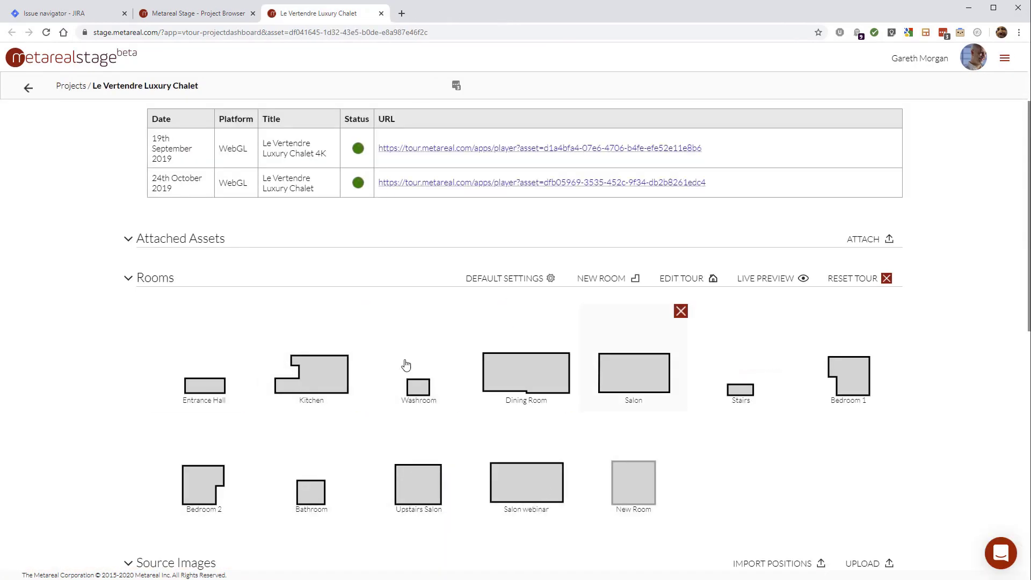
Step: Open the chalet's tour for editing and place the unassigned Salon room on the Ground Floor plan
left_click(683, 278)
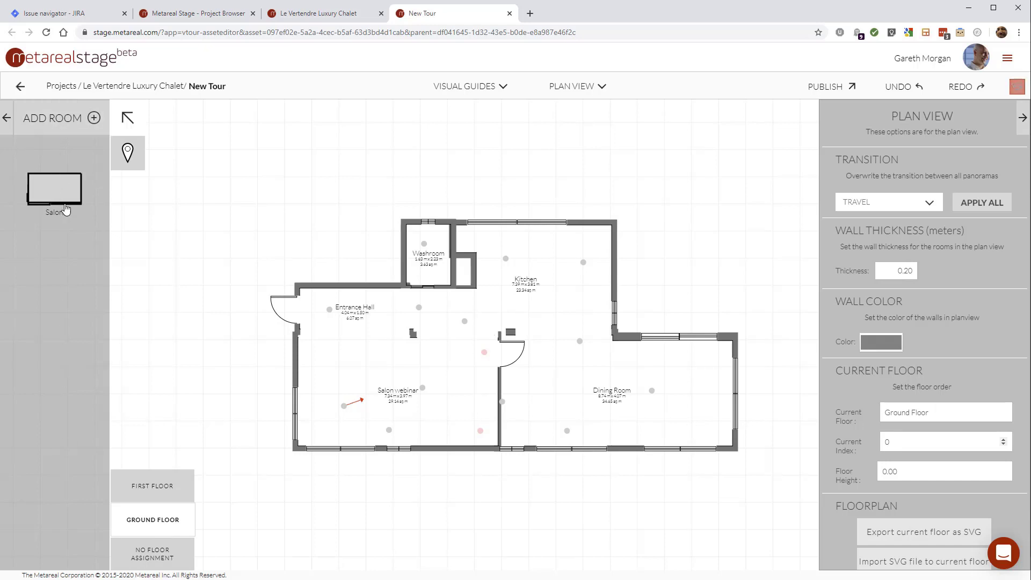
left_click_drag(65, 192, 242, 208)
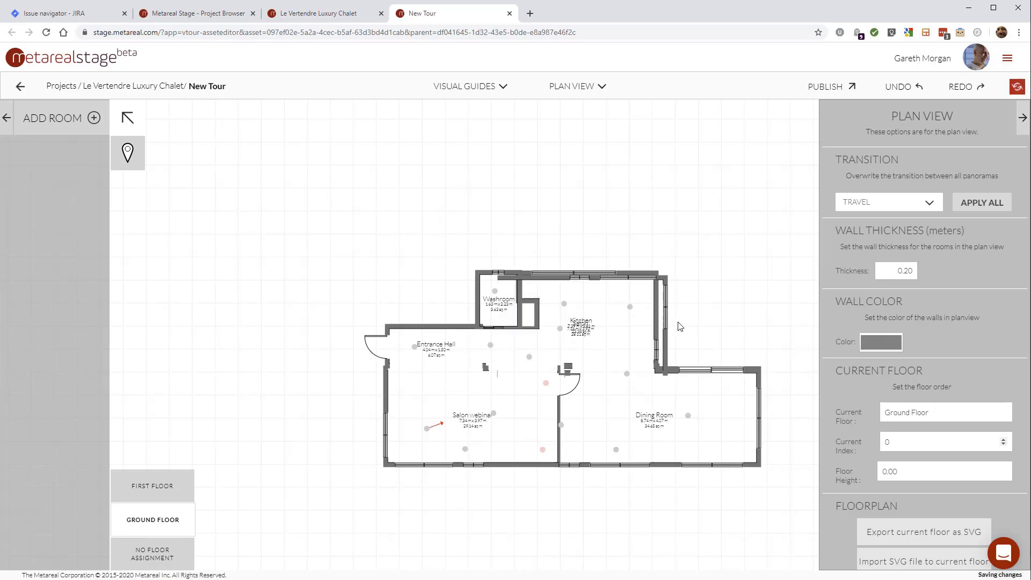
Step: Remove the Salon room from the Ground Floor plan and switch between the floors, finishing on the First Floor
left_click(638, 345)
key("Delete")
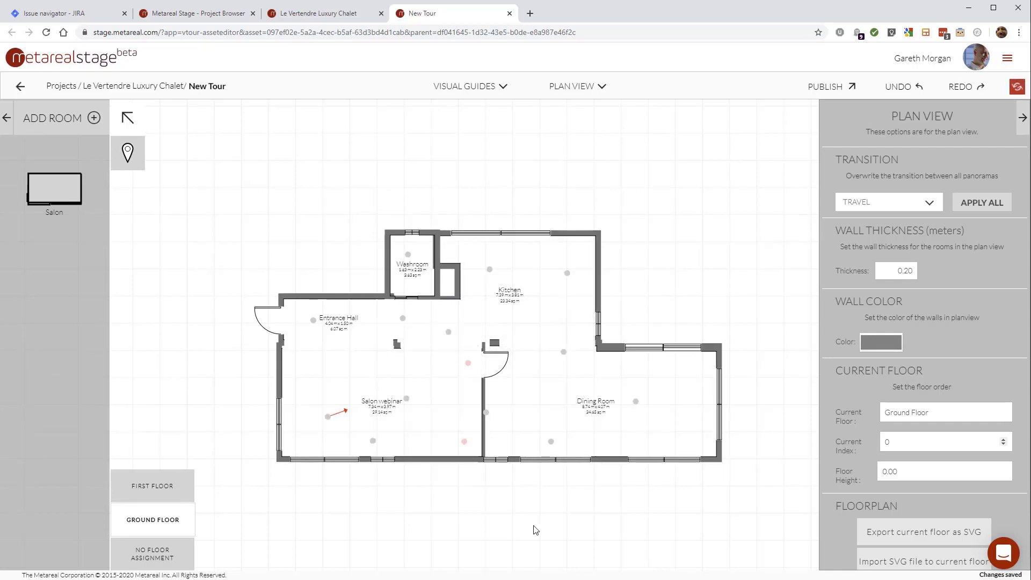
mouse_move(129, 515)
left_click(142, 487)
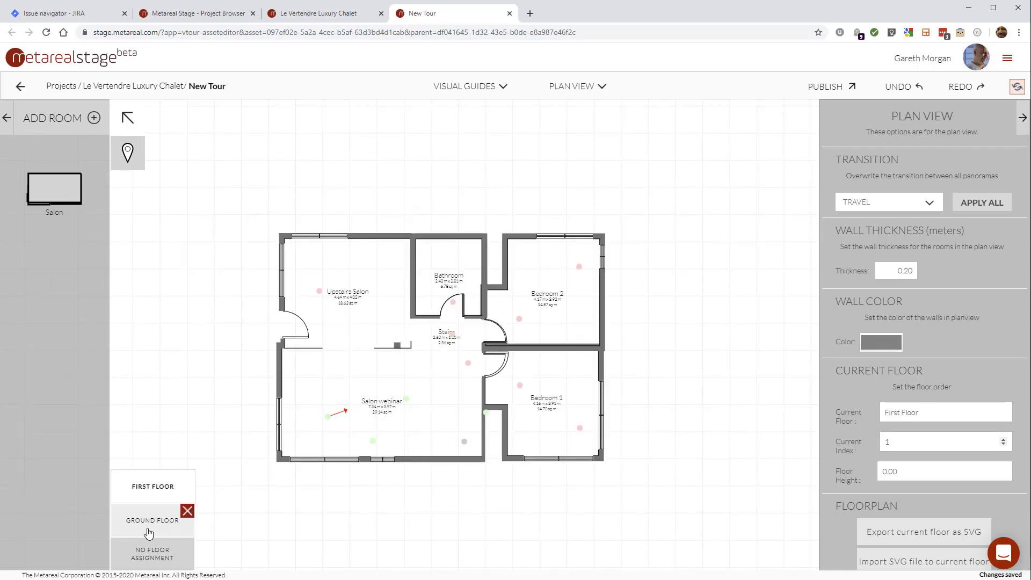
left_click(148, 529)
left_click(145, 488)
left_click(145, 522)
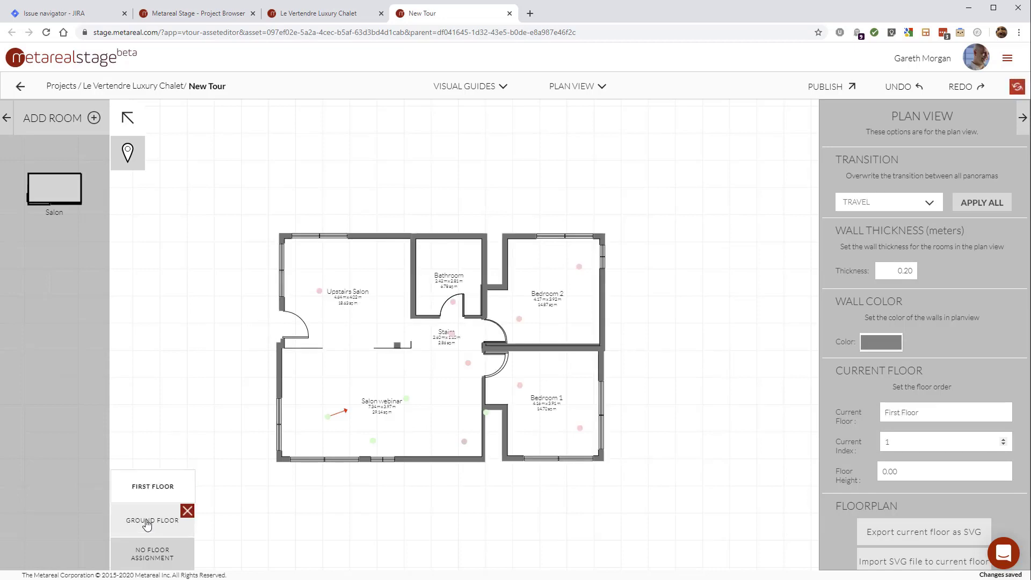
left_click(145, 487)
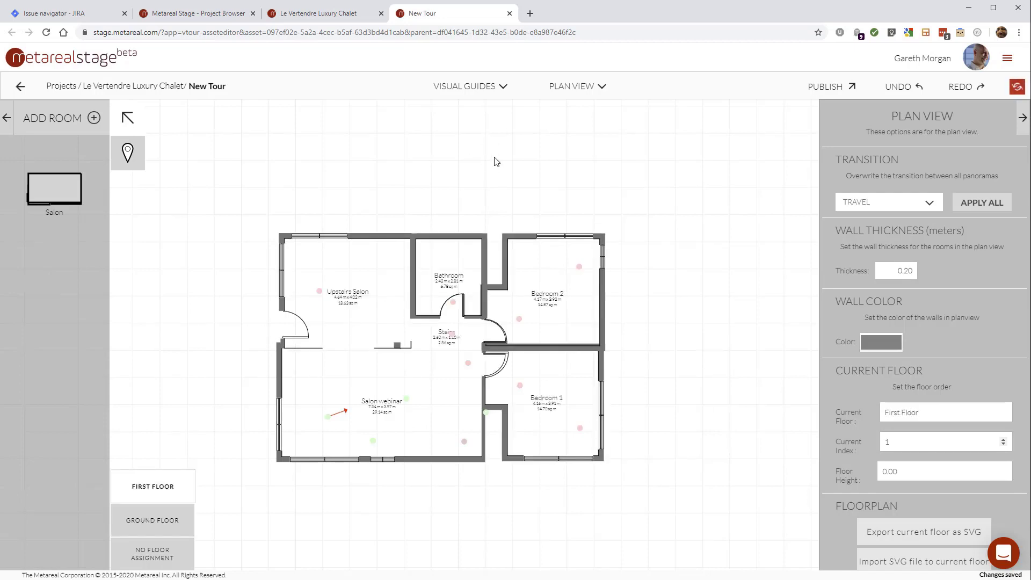
Step: Show the tour in Model View with the Navmap guide enabled and view the chalet from several angles
left_click(579, 89)
left_click(589, 127)
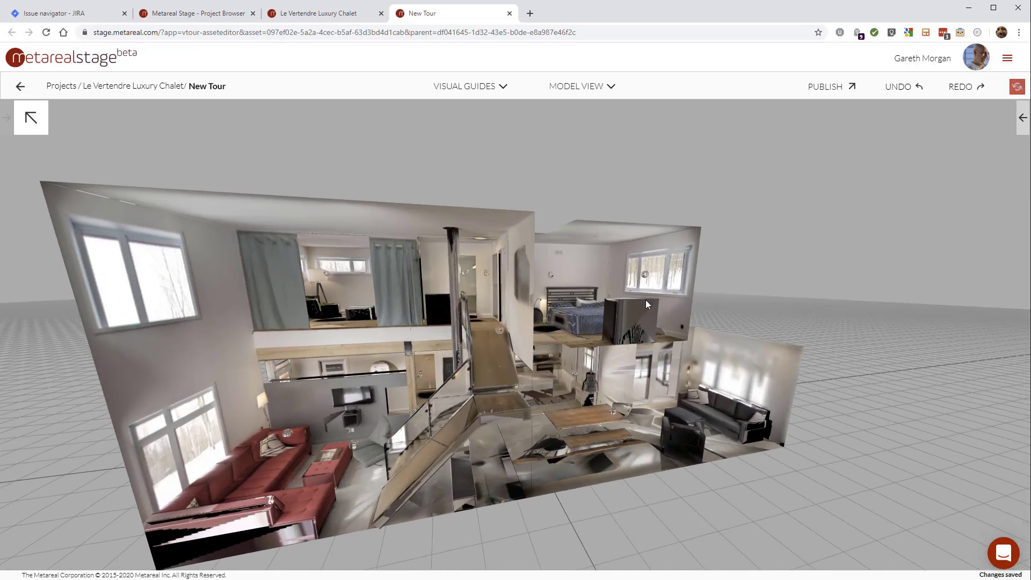
left_click_drag(646, 305, 529, 370)
left_click(460, 82)
left_click(472, 115)
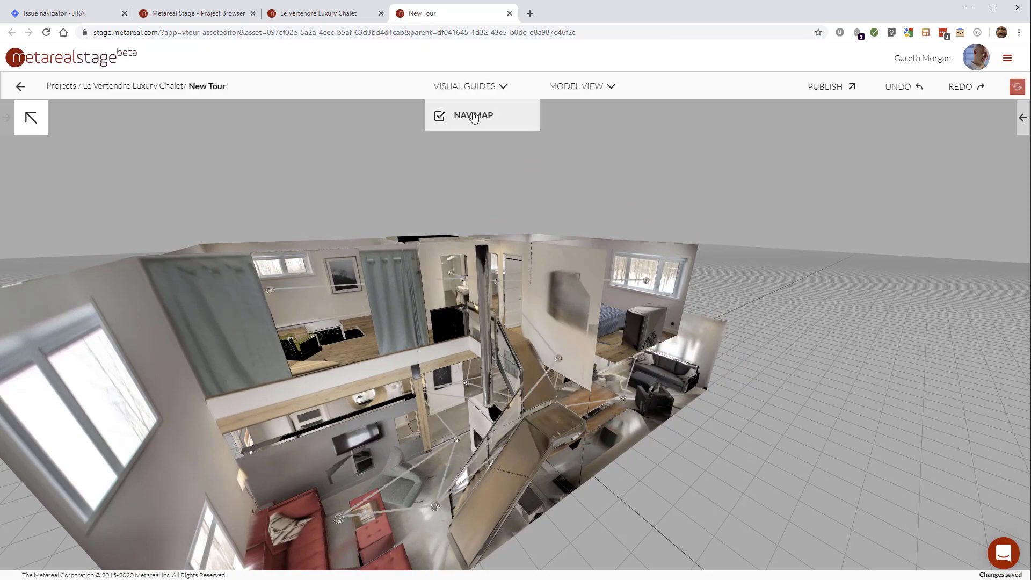
left_click_drag(521, 443, 586, 443)
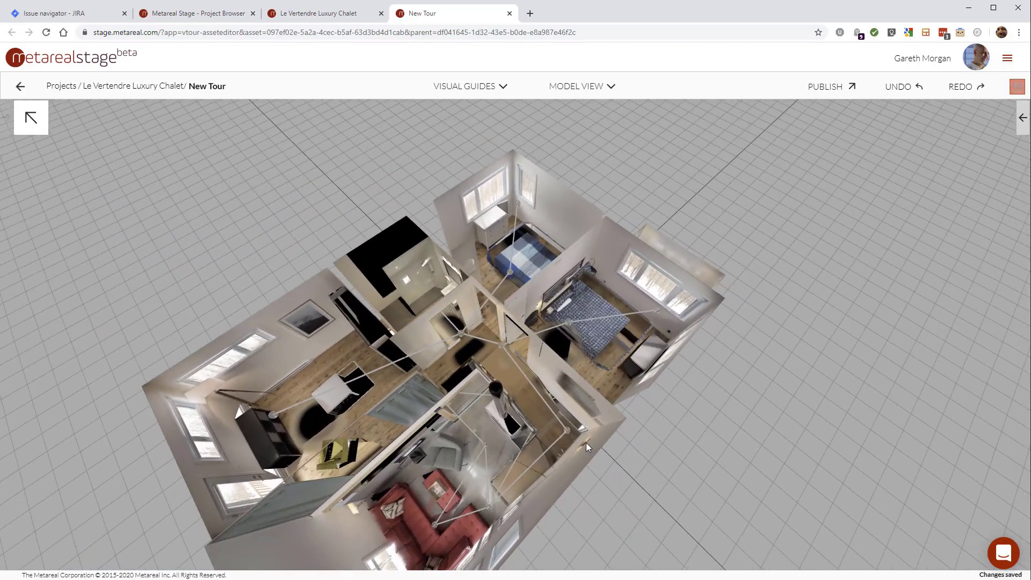
left_click_drag(465, 406, 409, 271)
left_click_drag(553, 508, 472, 397)
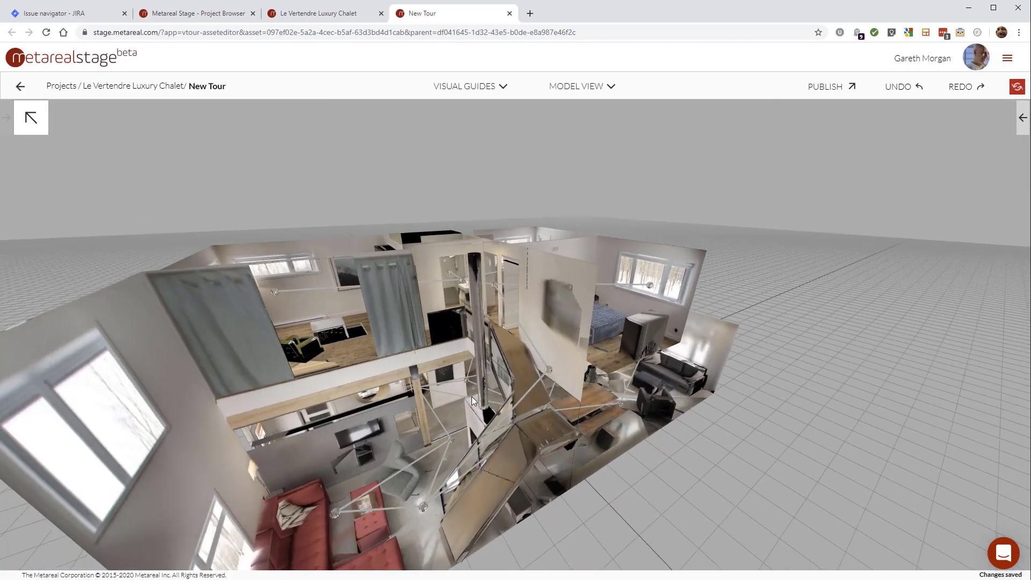
Step: Inspect the options of a panorama connection in the living area and of the panorama at its end
left_click(410, 465)
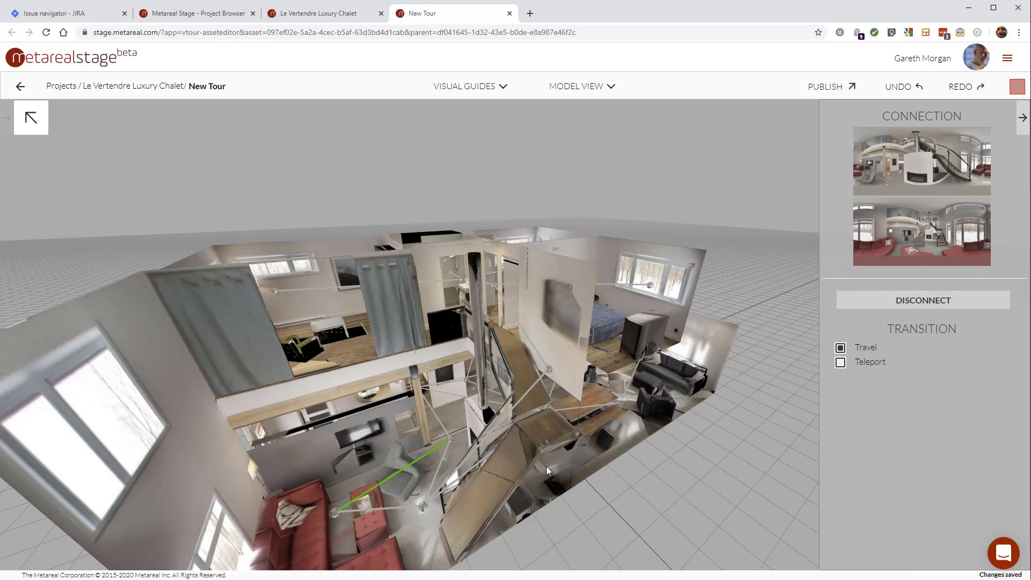
left_click(451, 440)
left_click(452, 440)
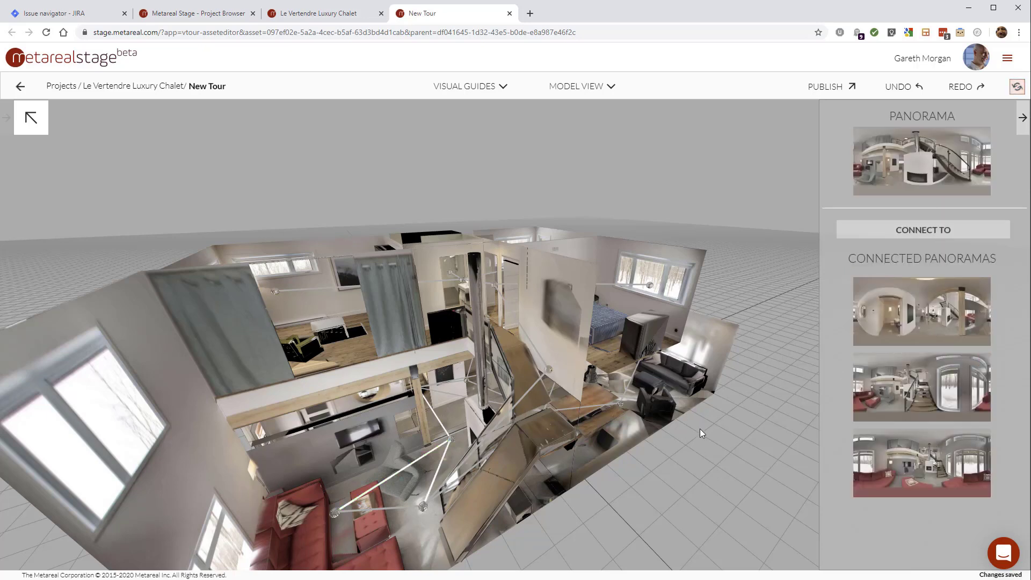
left_click_drag(701, 433, 715, 255)
Step: Open the tour in Preview and look around the living area from its starting panorama
left_click(577, 86)
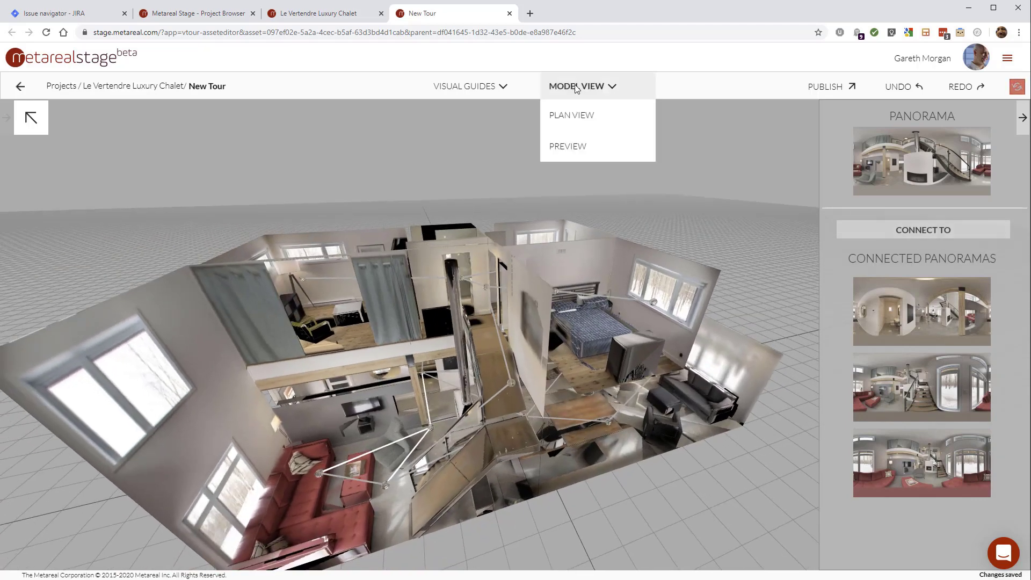
left_click(570, 146)
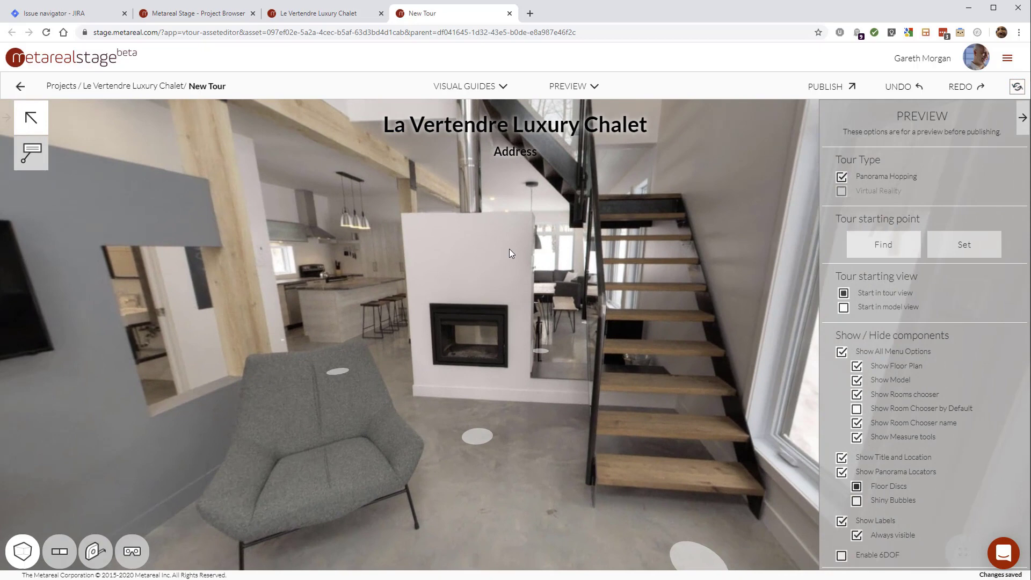
left_click_drag(509, 249, 588, 233)
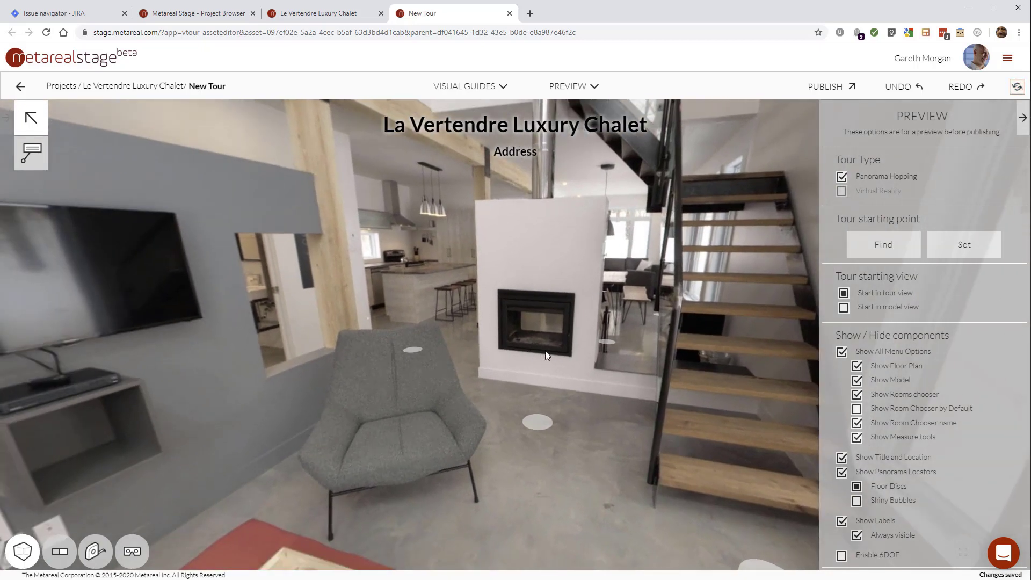
mouse_move(496, 316)
left_mouse_down()
mouse_move(521, 311)
mouse_move(491, 321)
mouse_move(513, 325)
left_mouse_up()
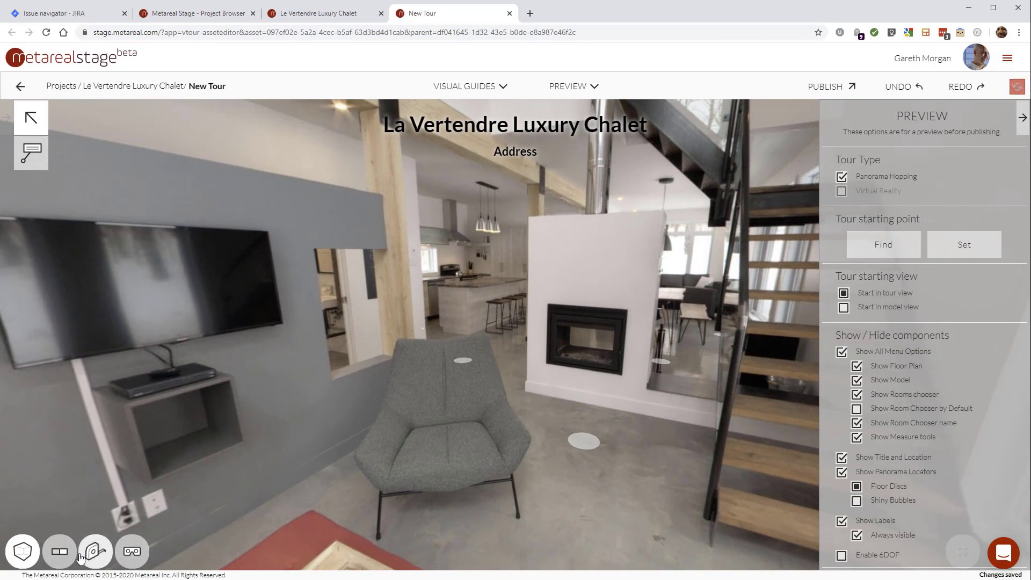
Step: Check the previewed tour's model display and room chooser, returning each time to the plain panorama
left_click(22, 557)
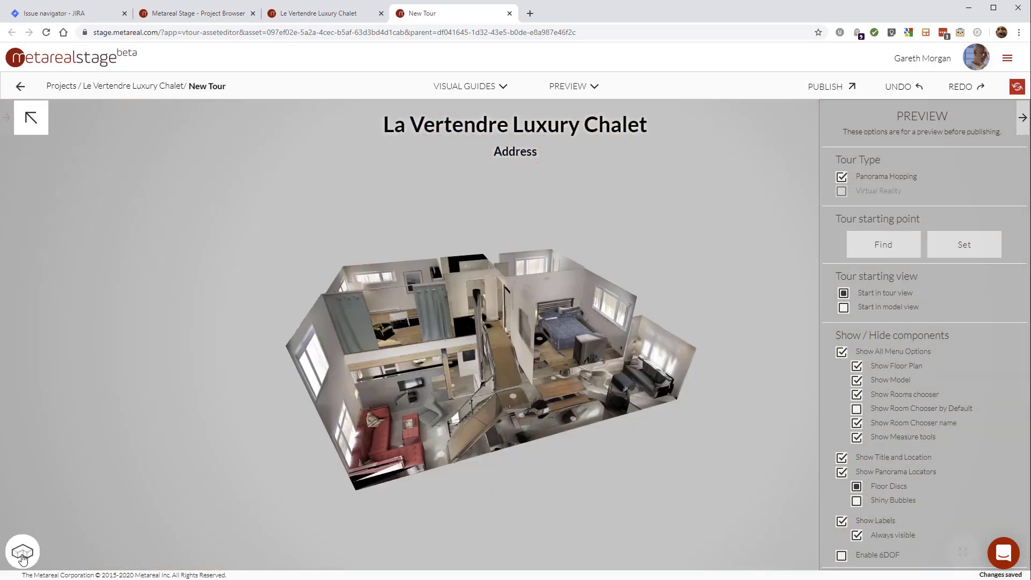
left_click(22, 556)
left_click(23, 555)
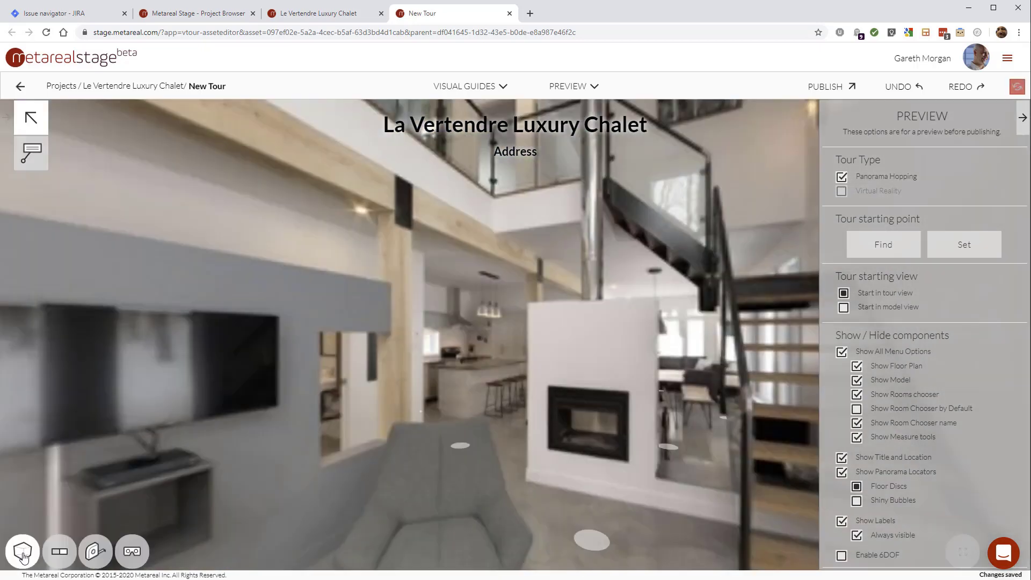
left_click(60, 555)
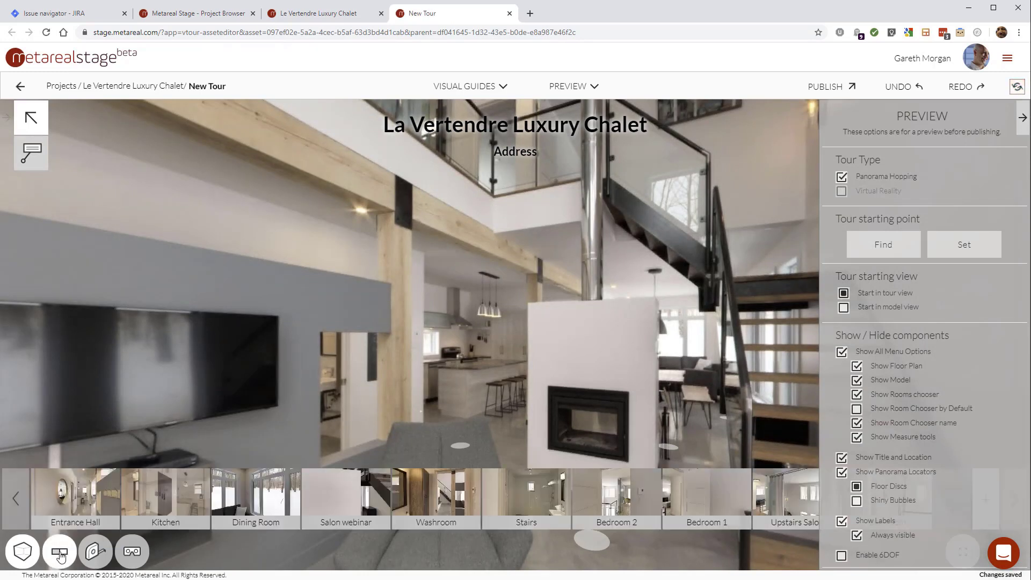
left_click(60, 554)
left_click(61, 554)
left_click(60, 555)
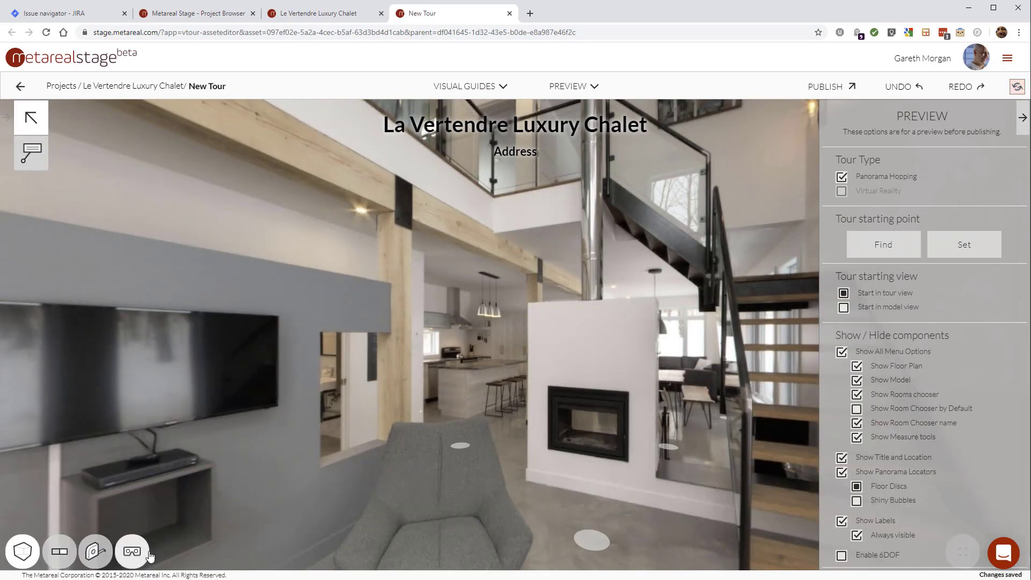
Step: Measure along the floor at the base of the fireplace wall and clear the measurement
left_click(96, 551)
left_click(530, 483)
left_click(661, 514)
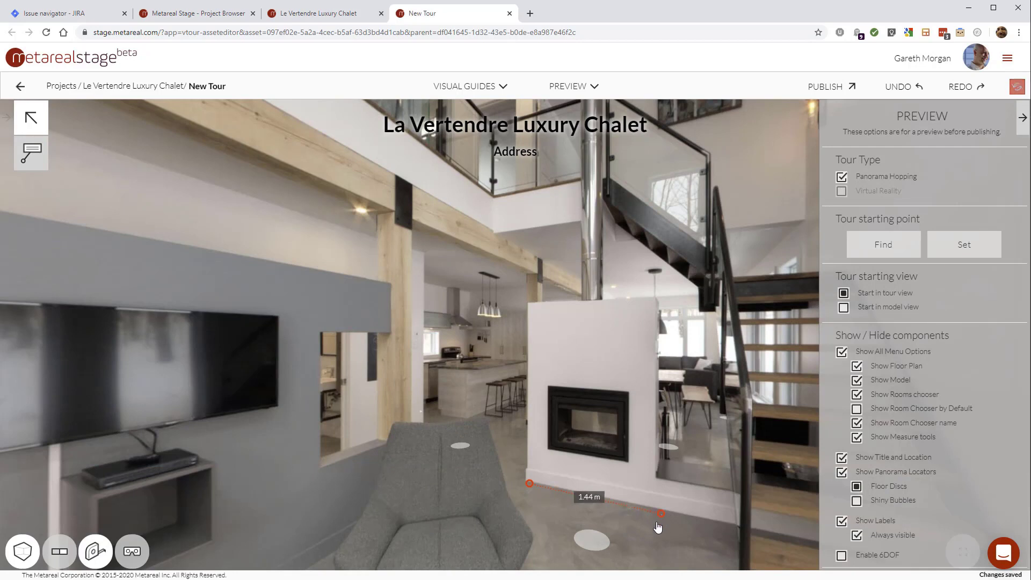
key("Escape")
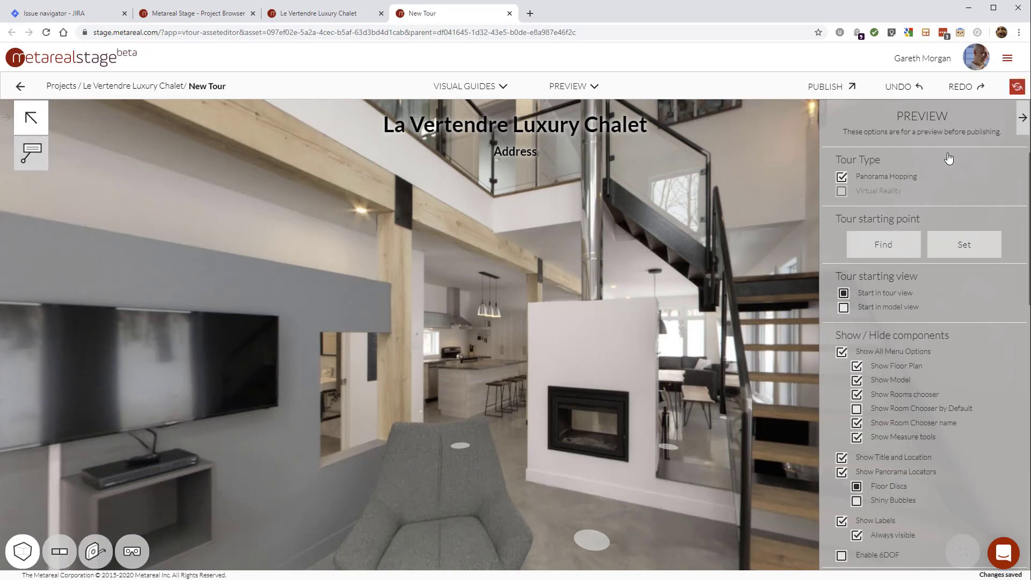
Step: Review the preview settings and turn Show All Menu Options off and back on
scroll(940, 303, "down", 10)
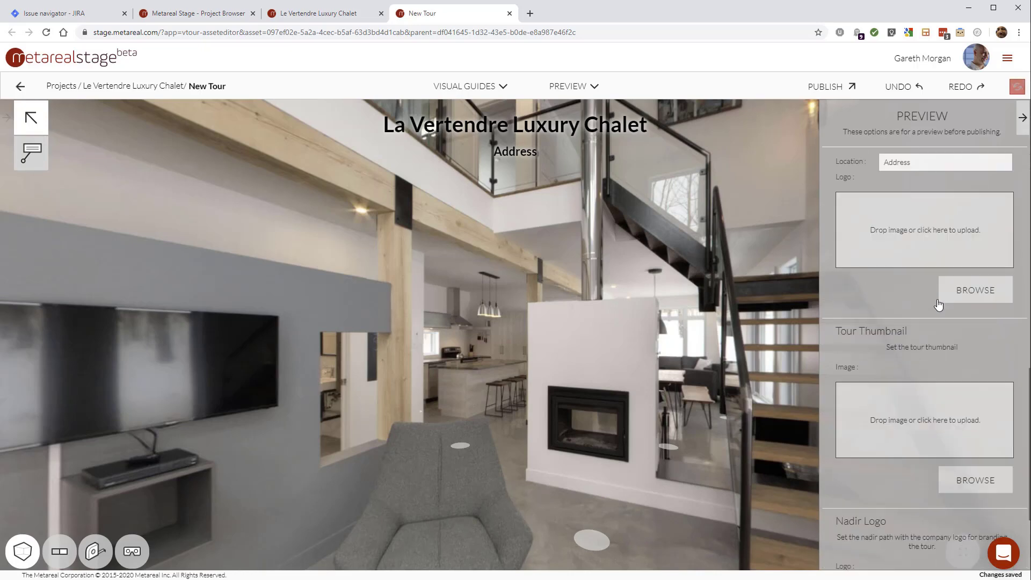
scroll(938, 304, "up", 10)
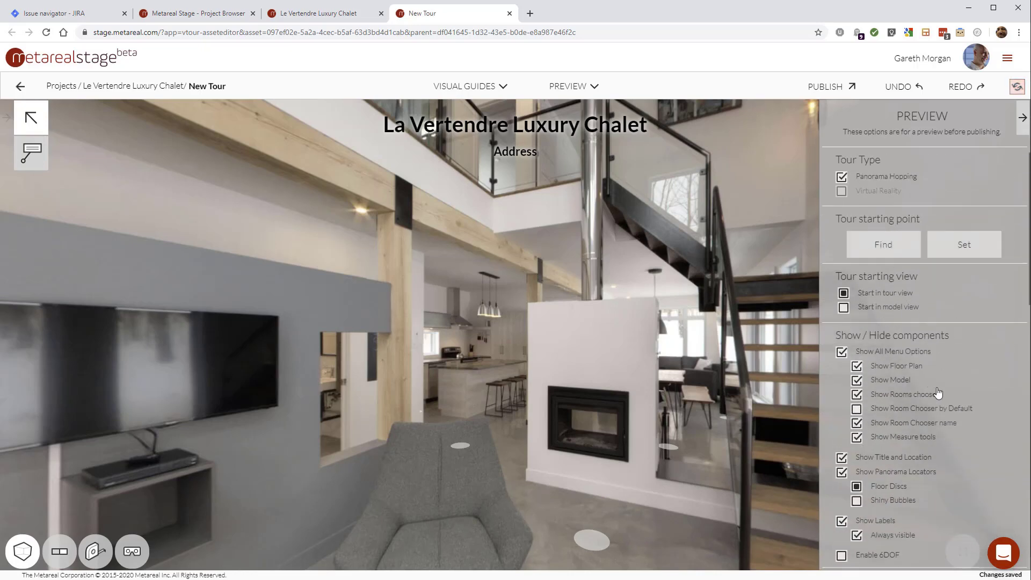
scroll(938, 394, "down", 2)
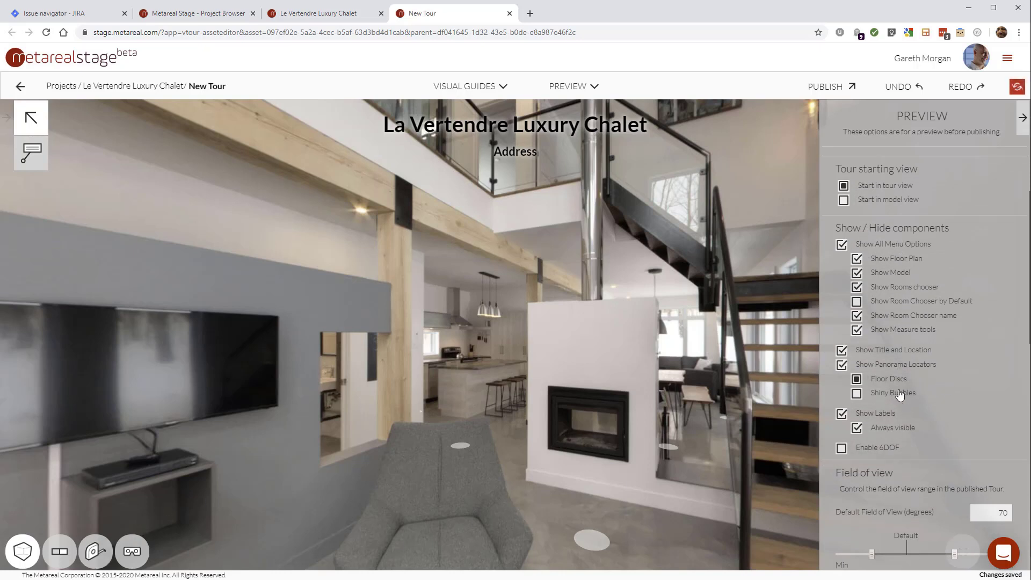
left_click(842, 244)
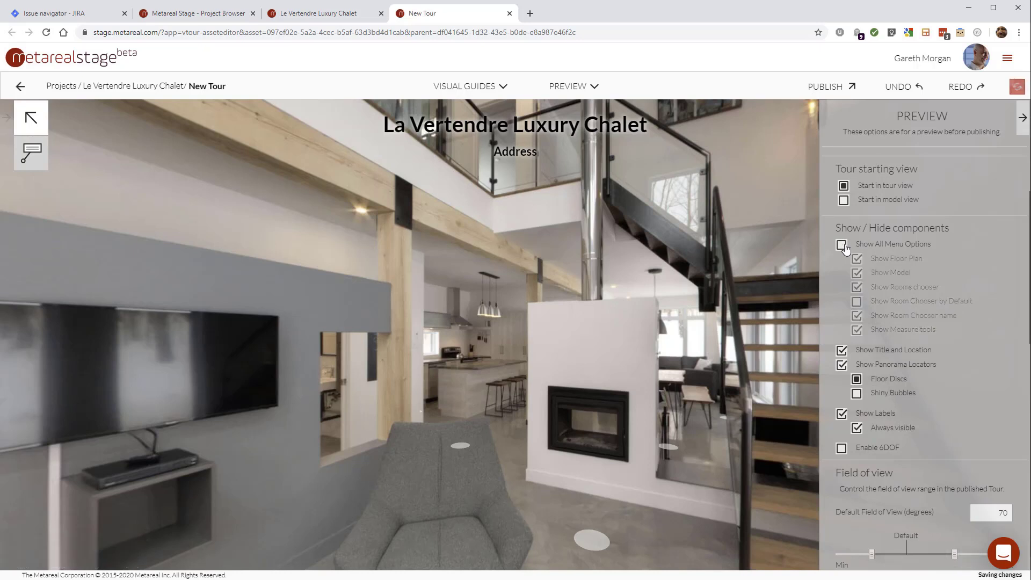
left_click(843, 245)
Step: Examine the field of view, title, logo, location, tour thumbnail and nadir logo settings, including the panorama's nadir area
scroll(917, 422, "down", 4)
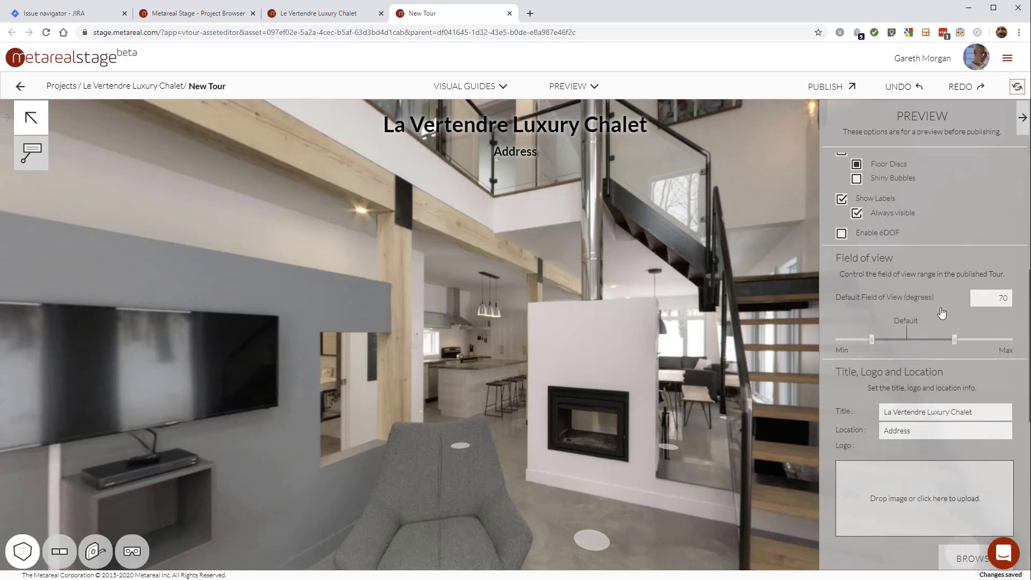
scroll(921, 379, "down", 3)
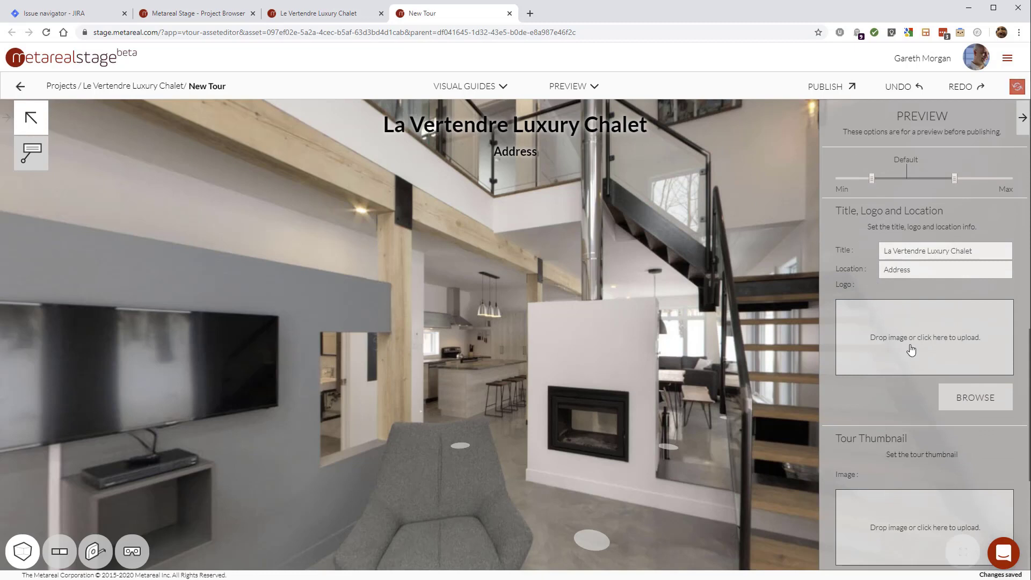
scroll(909, 413, "down", 2)
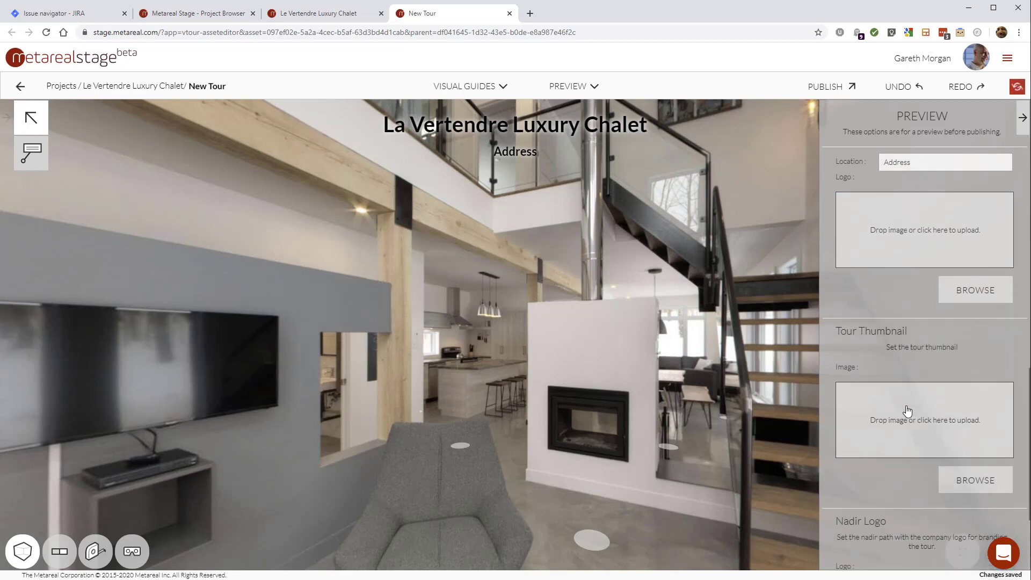
scroll(908, 410, "down", 3)
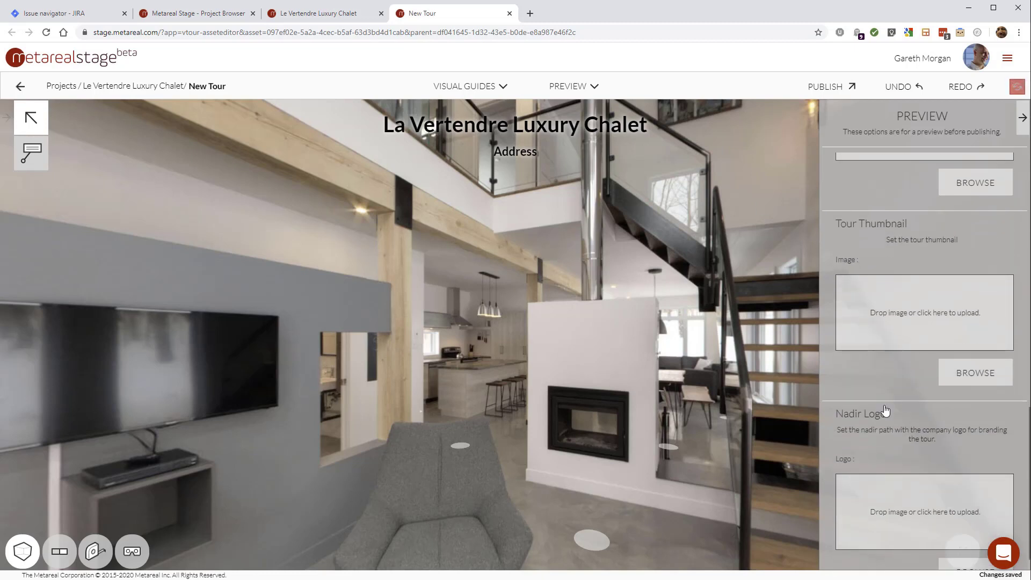
left_click_drag(636, 468, 566, 412)
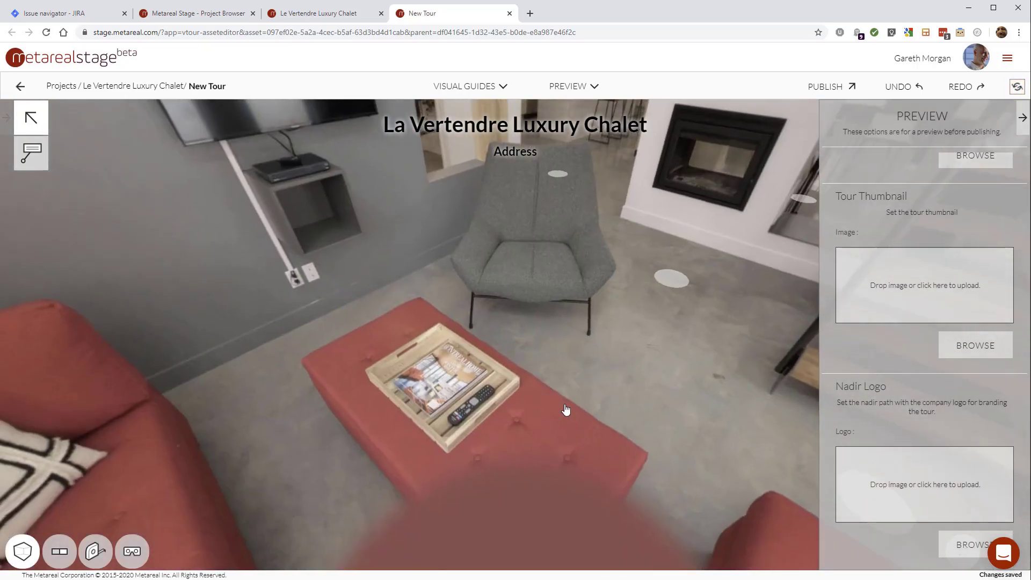
left_click_drag(697, 261, 684, 396)
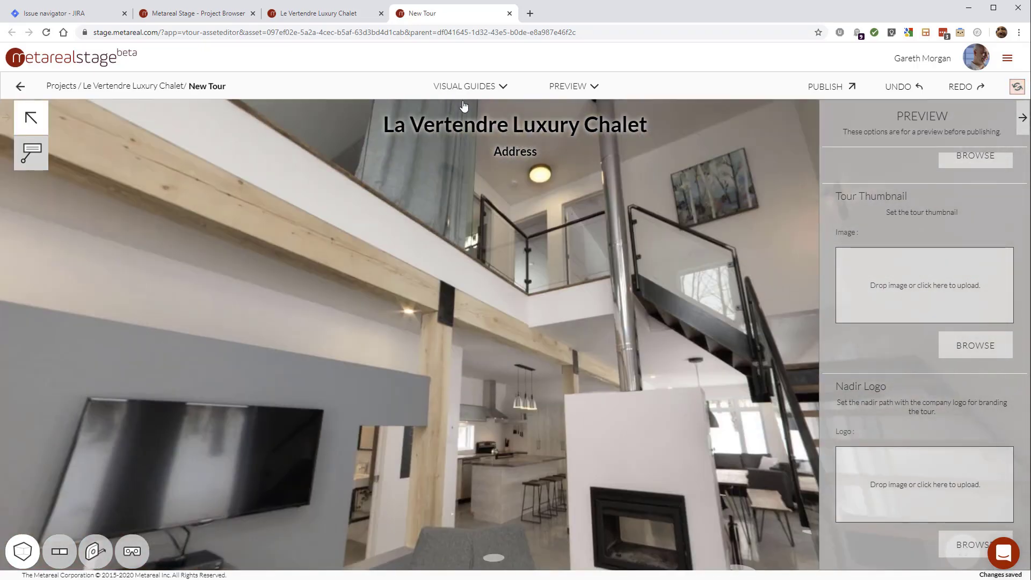
Step: Close the tour editor and return to the top of the Le Vertendre Luxury Chalet project dashboard
left_click(510, 13)
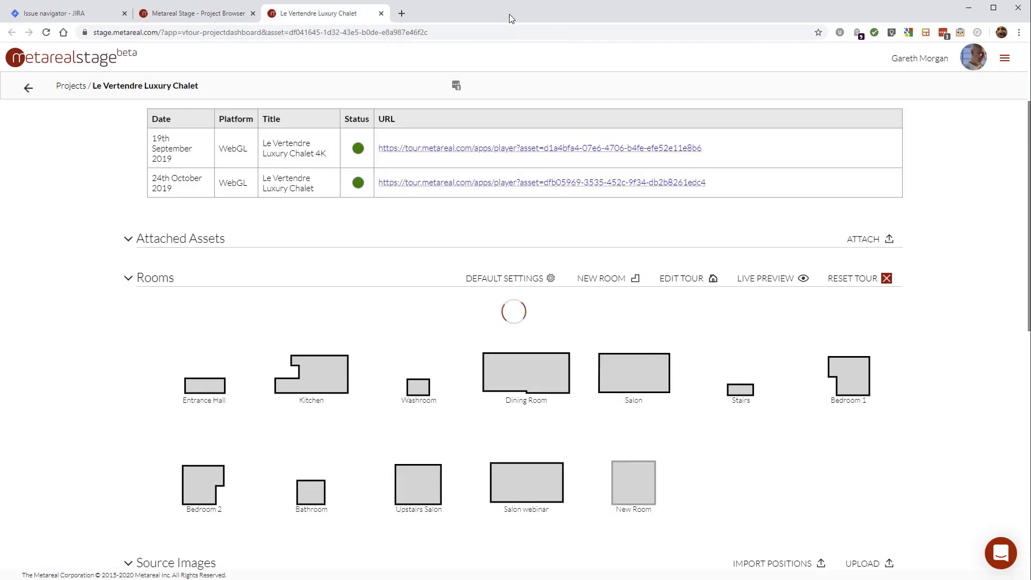
scroll(741, 361, "up", 3)
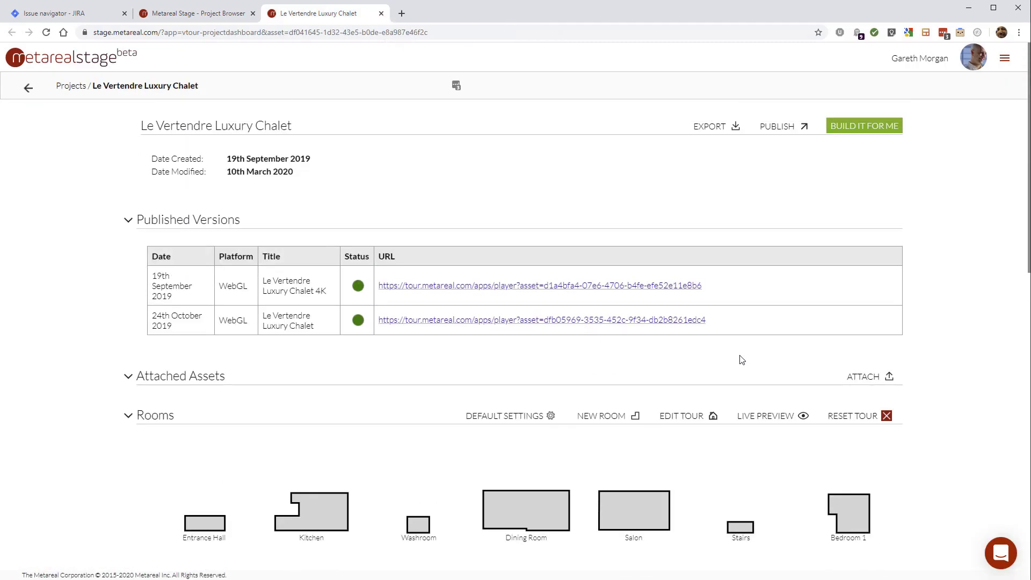
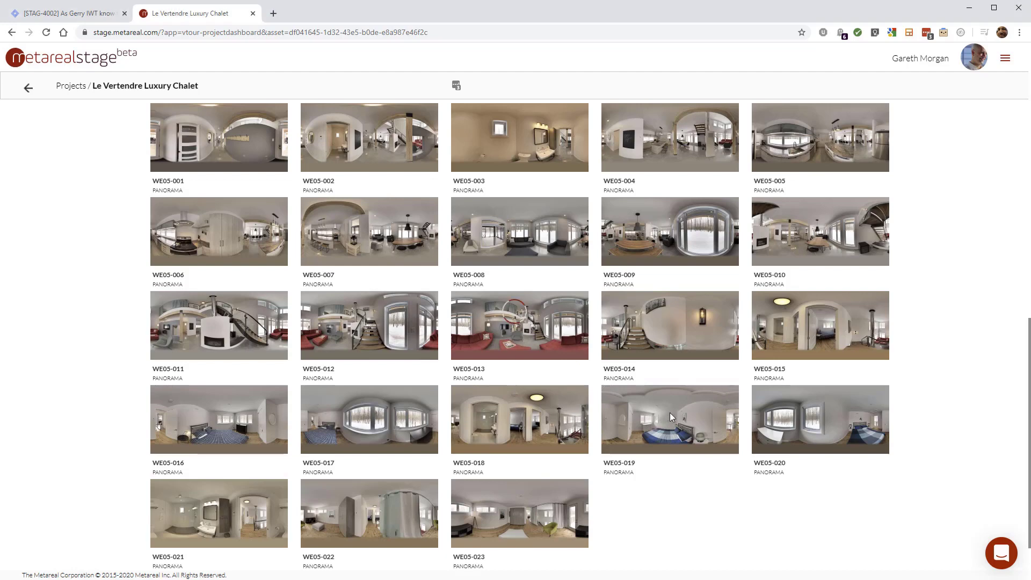
Step: Create a new room from the source panoramas WE05-019 and WE05-020
left_click(830, 428)
scroll(676, 436, "up", 10)
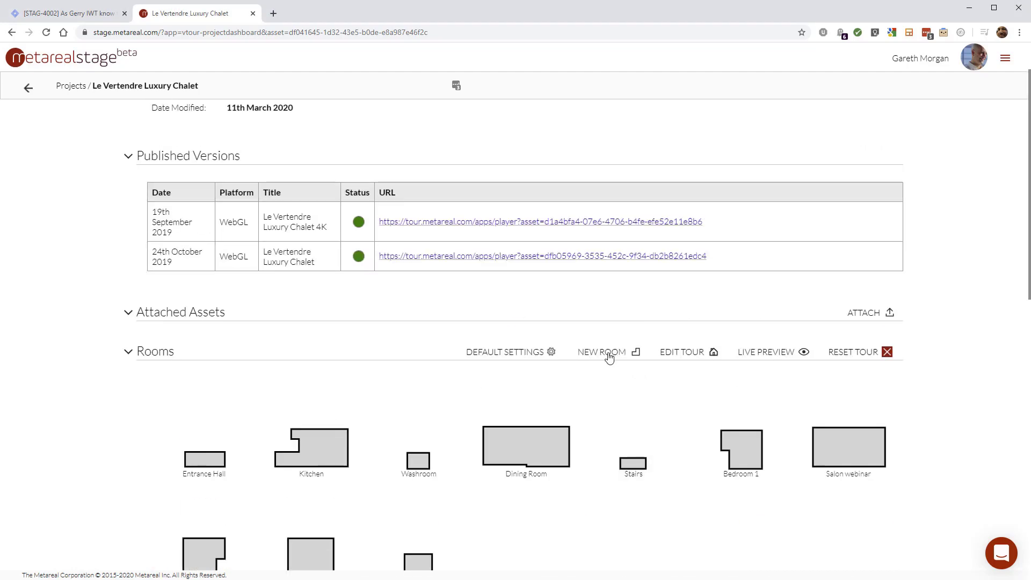
left_click(613, 355)
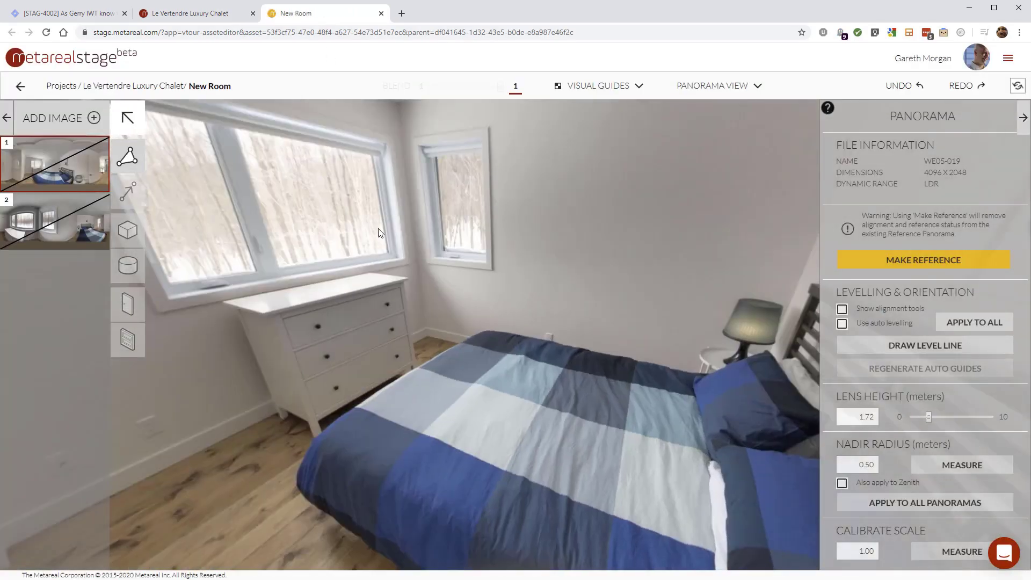
Step: Look around the bedroom in panoramas WE05-019 and WE05-020 to compare their views
left_click_drag(379, 233, 467, 246)
scroll(570, 243, "down", 2)
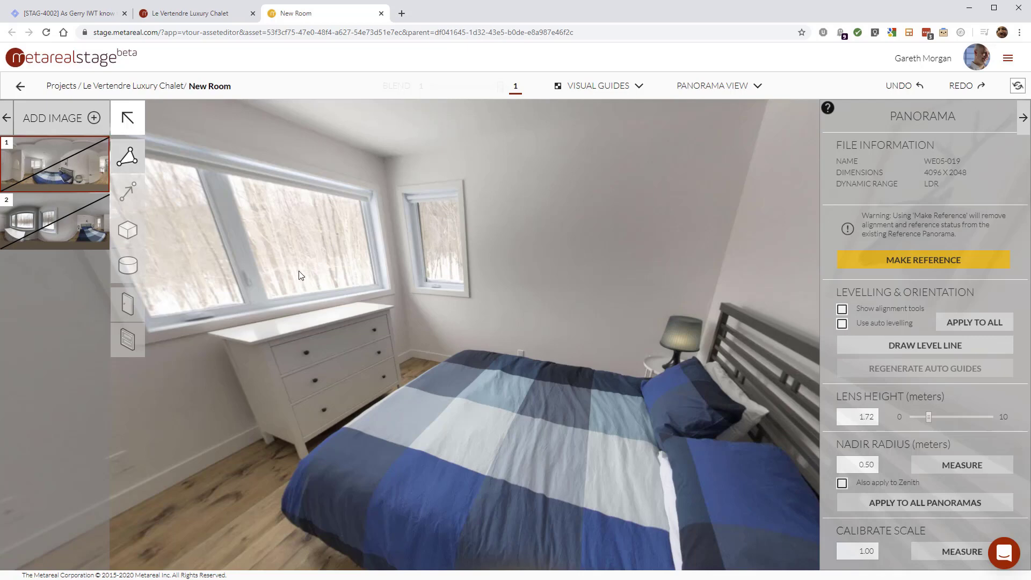
mouse_move(299, 271)
left_mouse_down()
mouse_move(406, 279)
mouse_move(308, 272)
left_mouse_up()
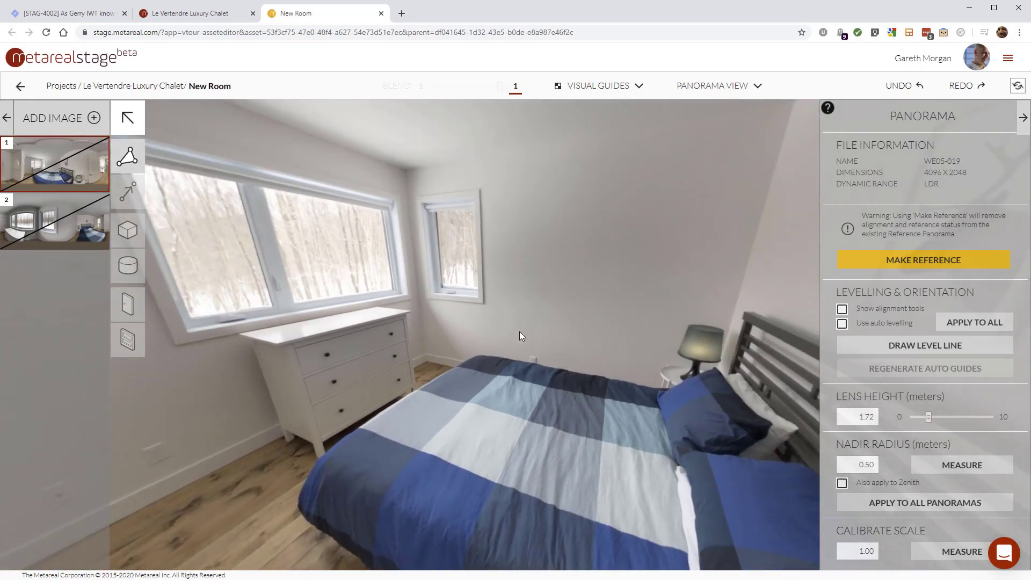
left_click(62, 217)
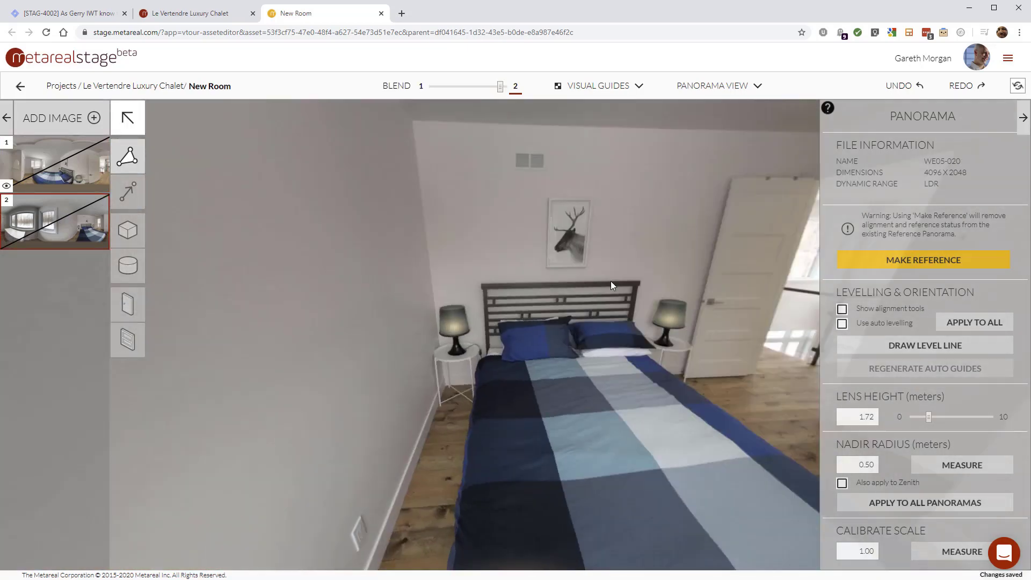
left_click_drag(611, 282, 382, 324)
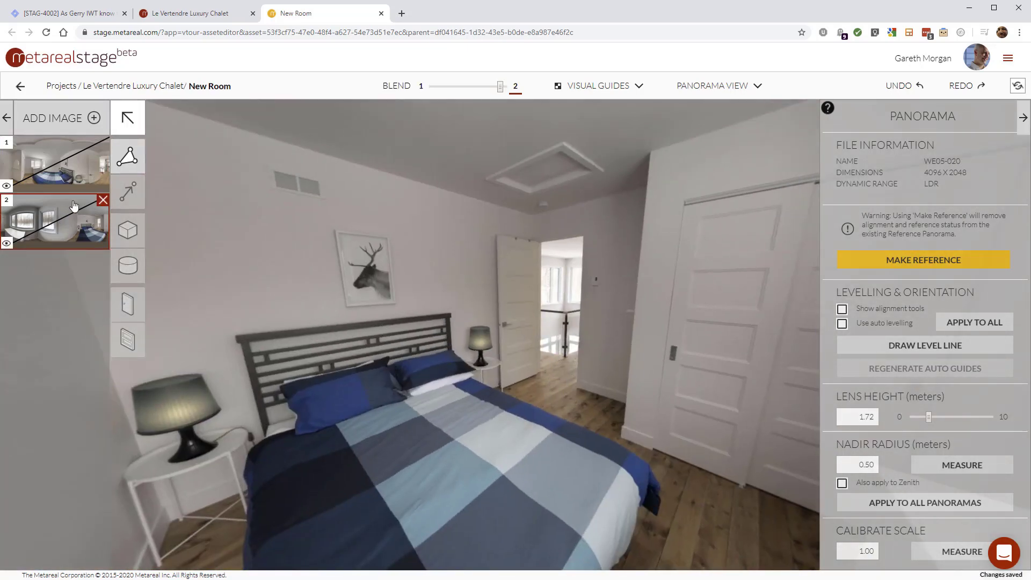
Step: Make panorama WE05-019 the room's reference panorama and show its alignment tools
left_click(56, 163)
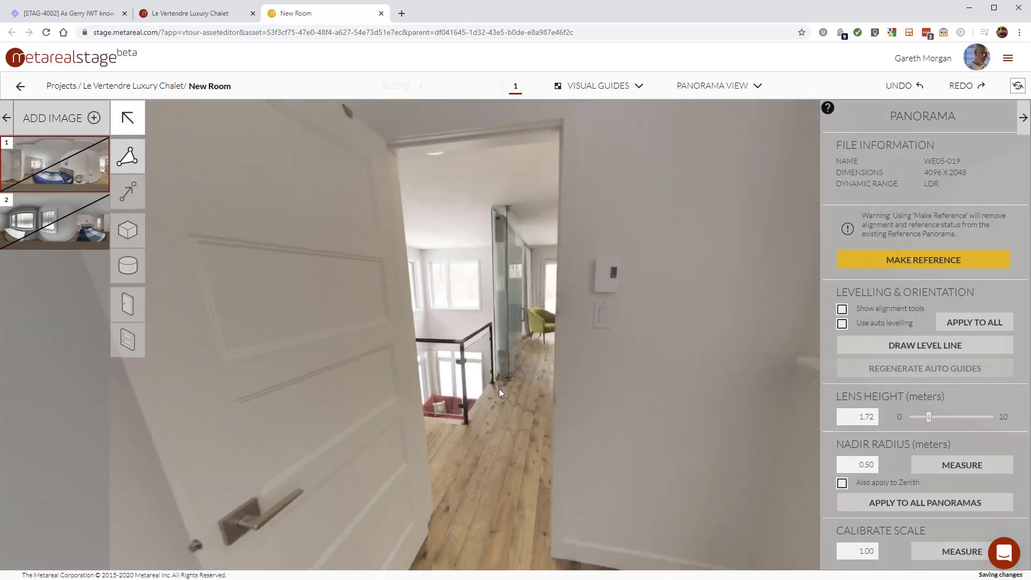
left_click_drag(498, 389, 580, 291)
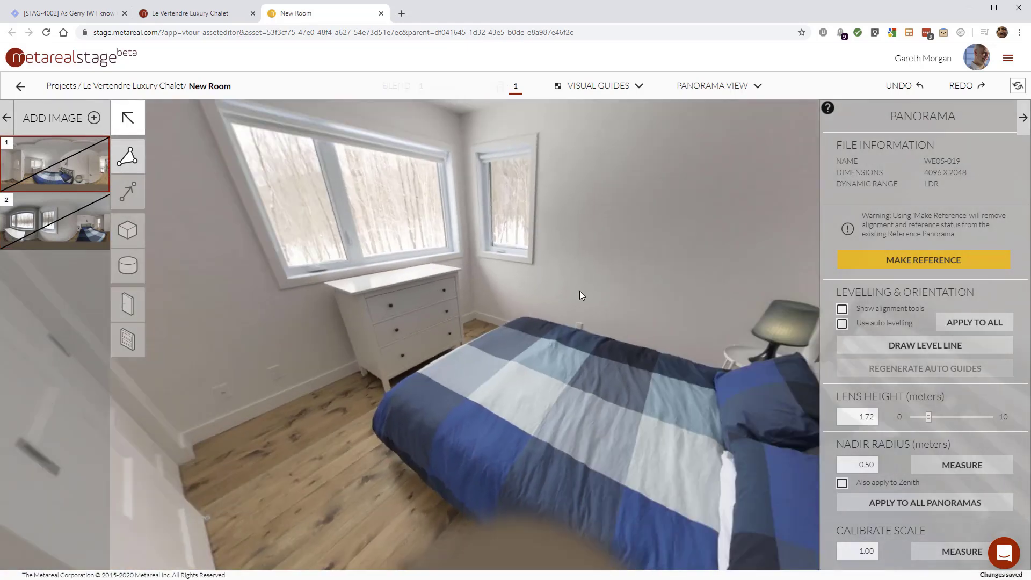
left_click(842, 310)
left_click(930, 263)
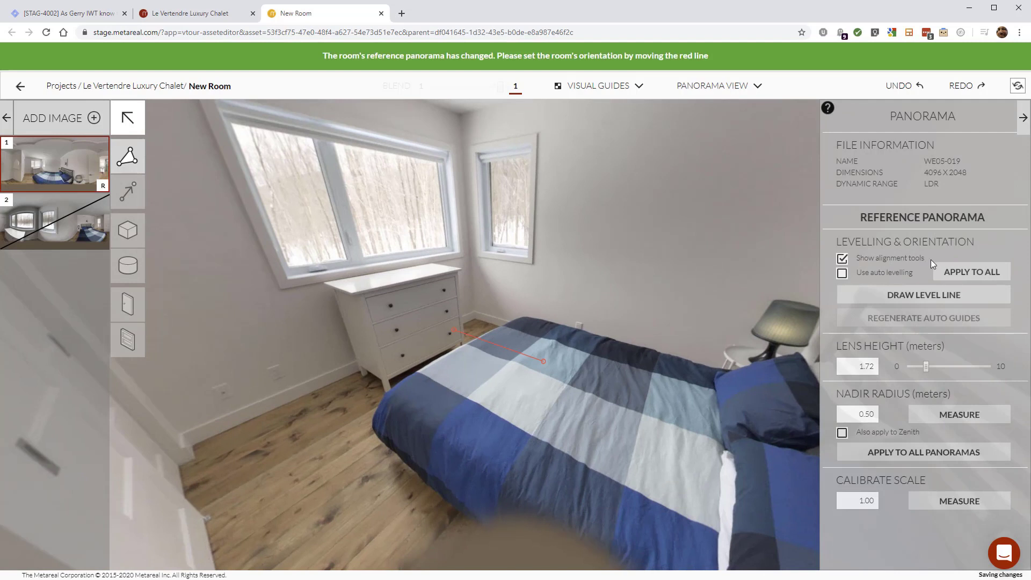
Step: Align the red orientation line with the floor edge of the large window's wall and check it against the floor grid
left_click_drag(453, 330, 242, 424)
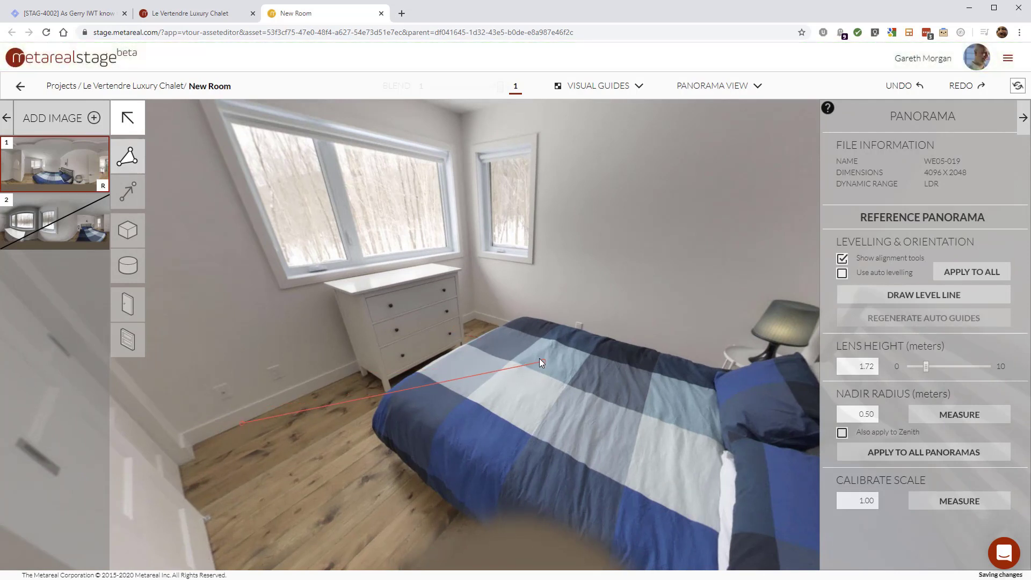
left_click_drag(542, 361, 468, 321)
left_click_drag(240, 423, 225, 432)
left_click_drag(566, 374, 624, 401)
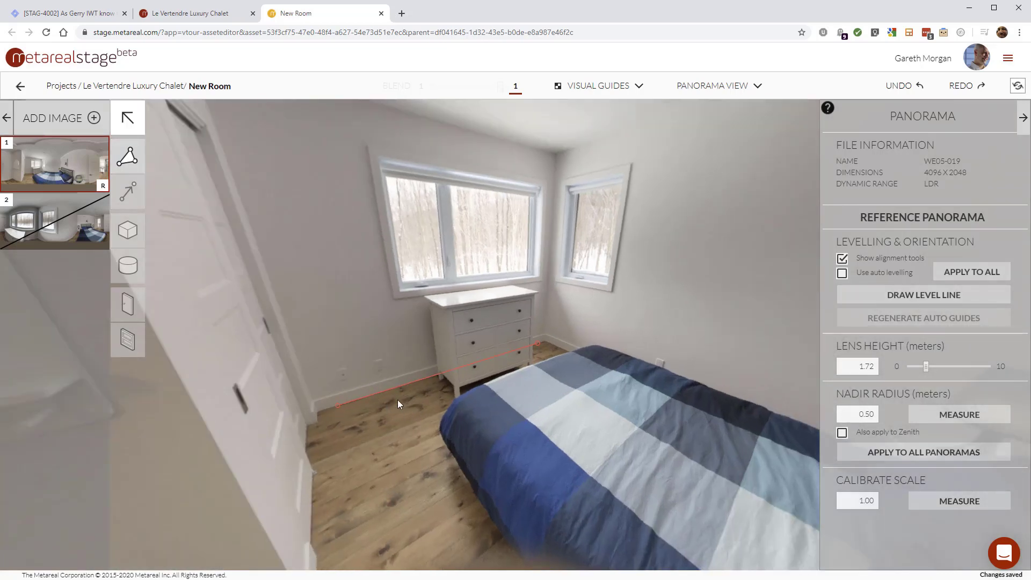
key("g")
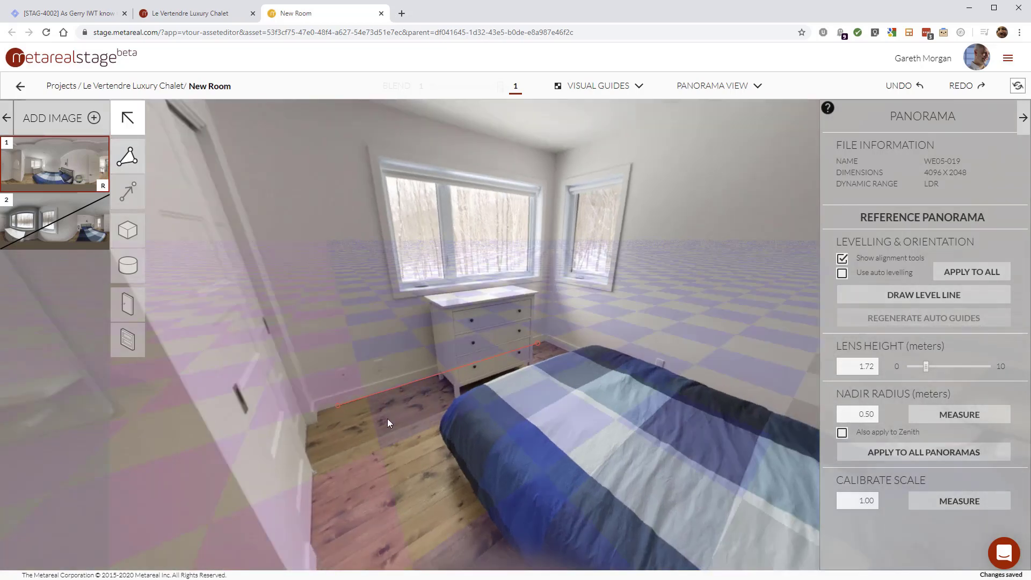
left_click(336, 407)
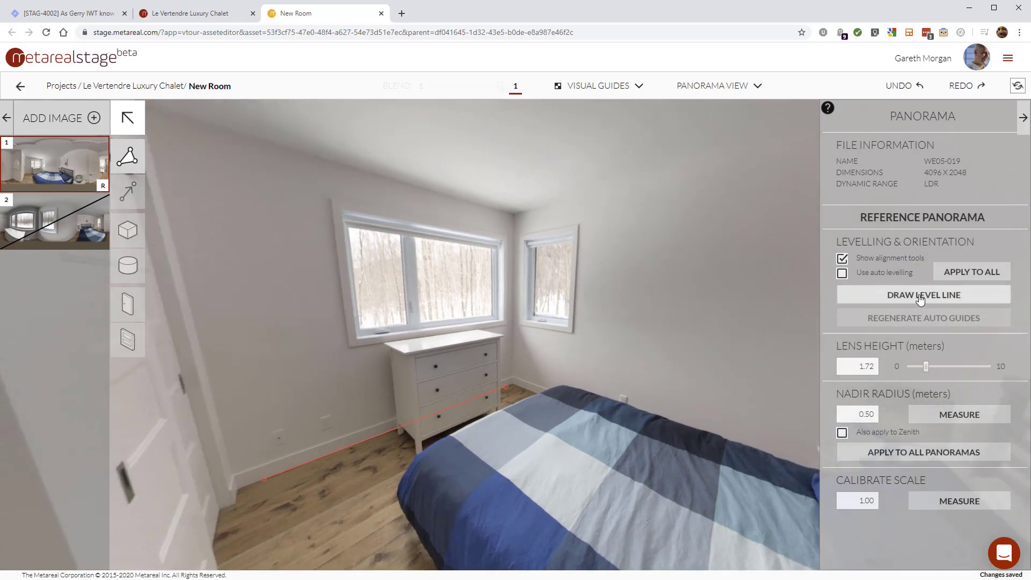
Step: Draw a vertical level line along the outer edge of the large window's frame, ending at its lower corner
left_click(878, 298)
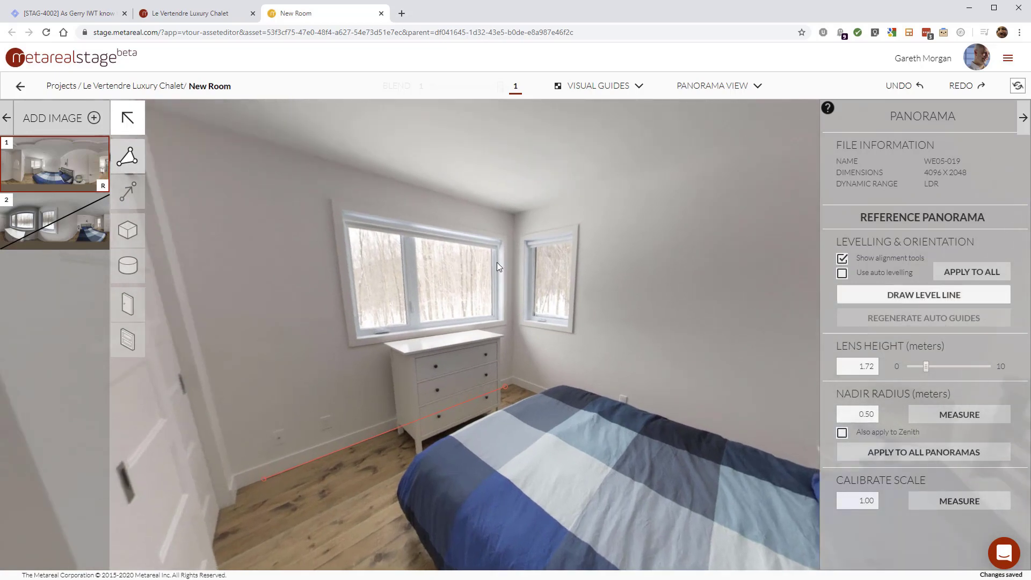
mouse_move(332, 204)
left_mouse_down()
mouse_move(353, 383)
mouse_move(349, 343)
left_mouse_up()
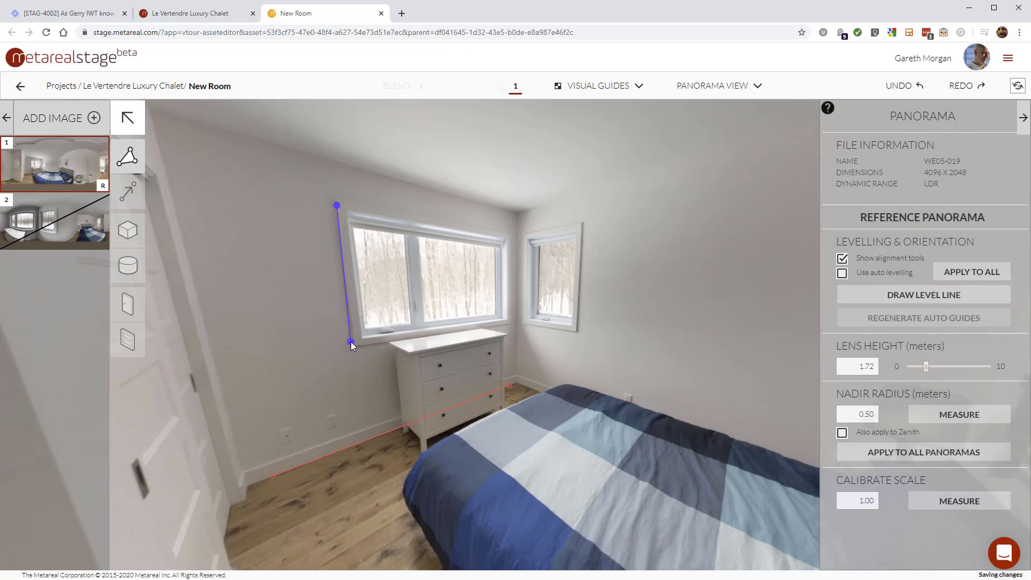
left_click(356, 342)
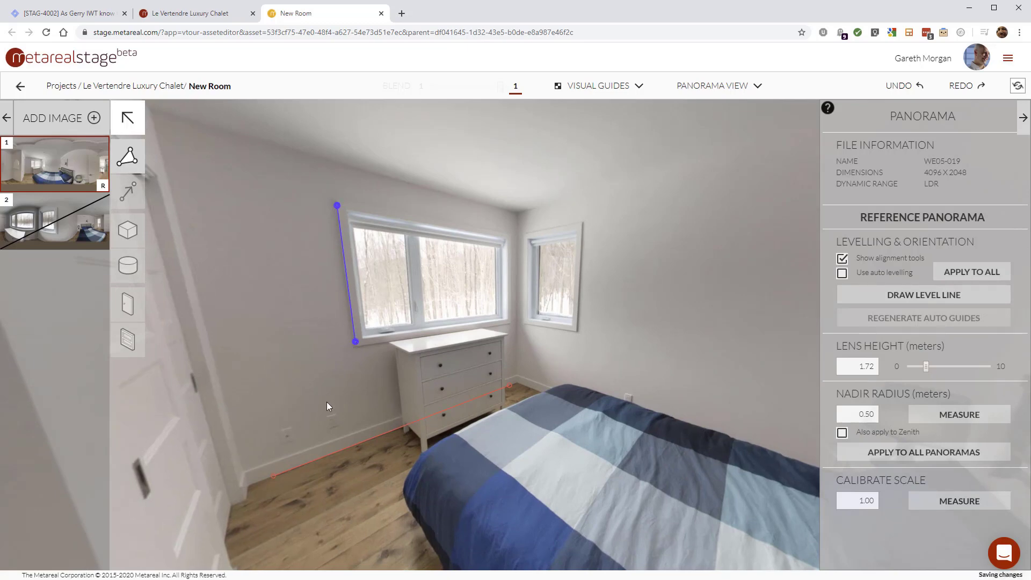
Step: Draw a second vertical level line along the edge of the glass partition seen through the open doorway
left_click_drag(326, 402, 617, 382)
left_click_drag(344, 379, 468, 395)
scroll(468, 395, "up", 3)
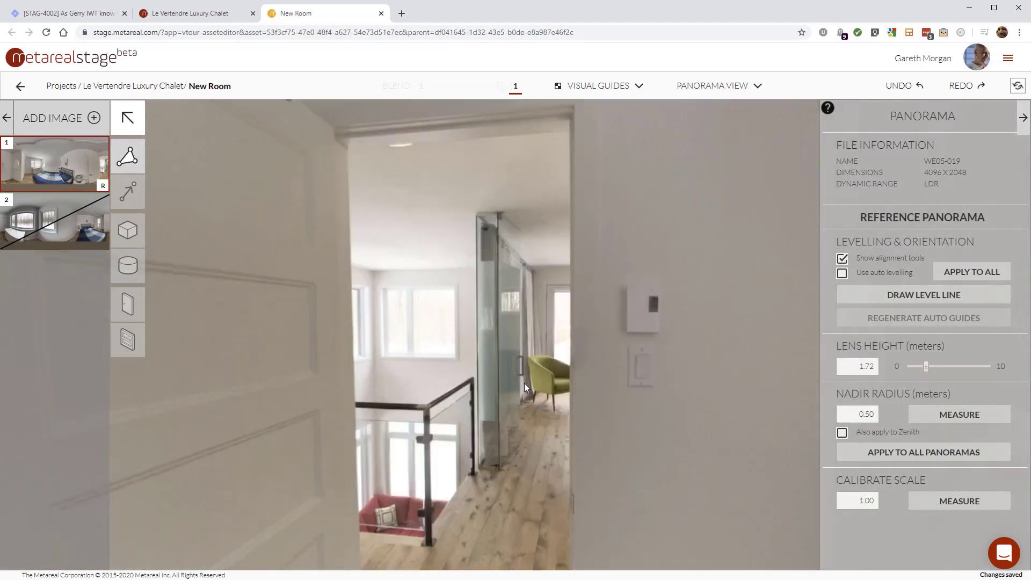
left_click(899, 294)
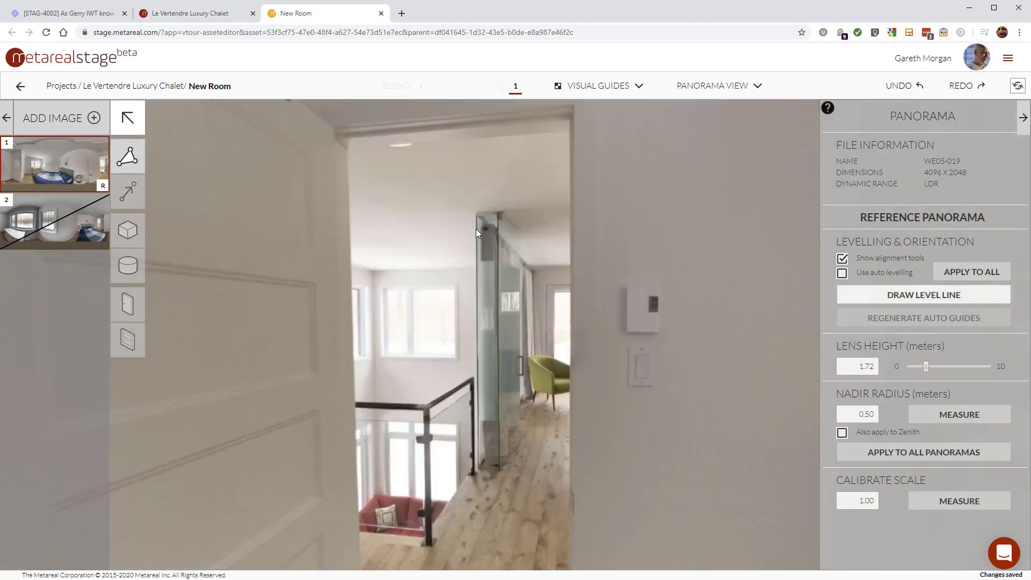
left_click_drag(476, 230, 479, 448)
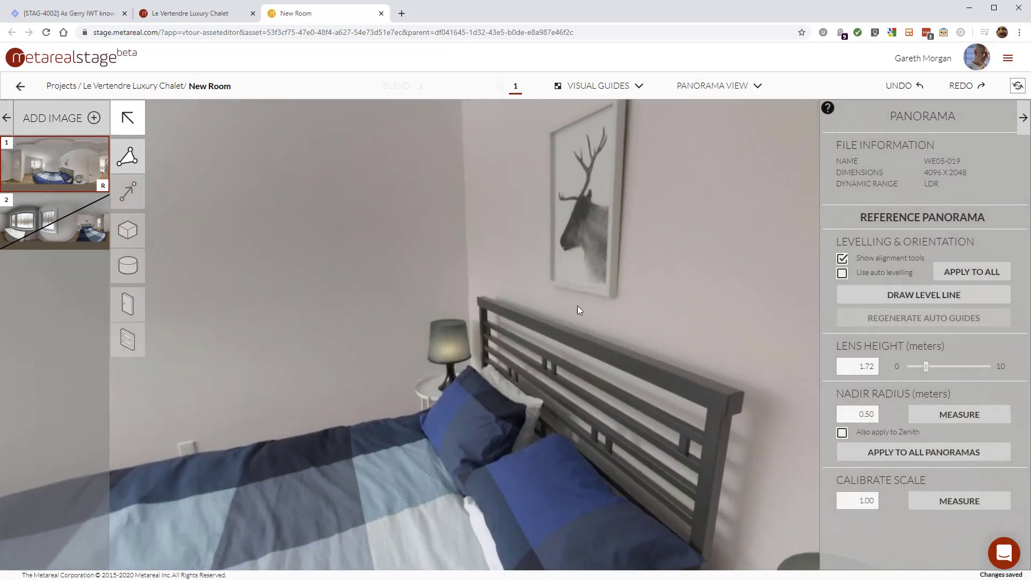
Step: Draw a third level line down the outer edge of the small window's frame and fine-tune the large window's line
left_click_drag(578, 310, 617, 360)
left_click_drag(518, 350, 672, 352)
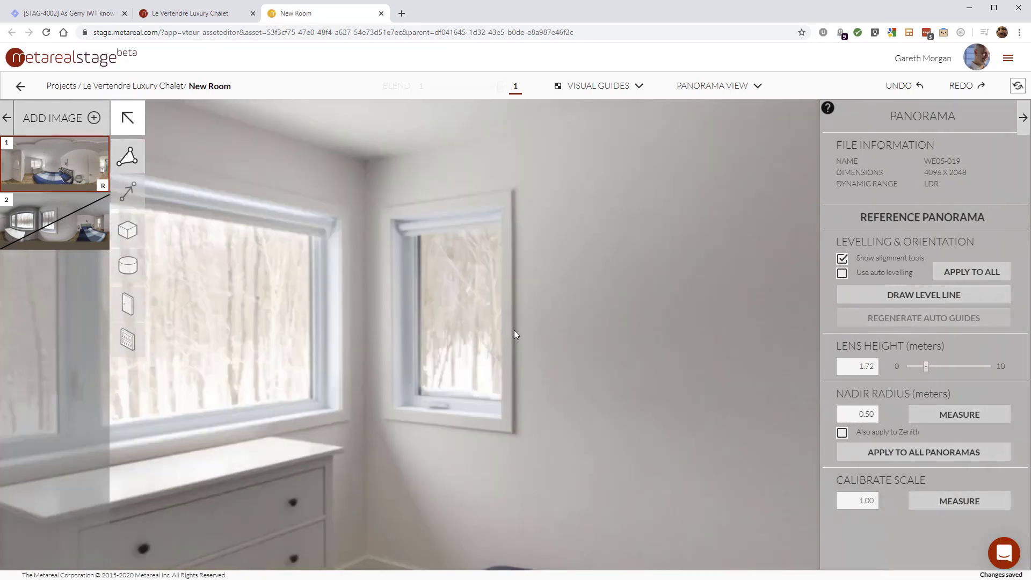
left_click(908, 295)
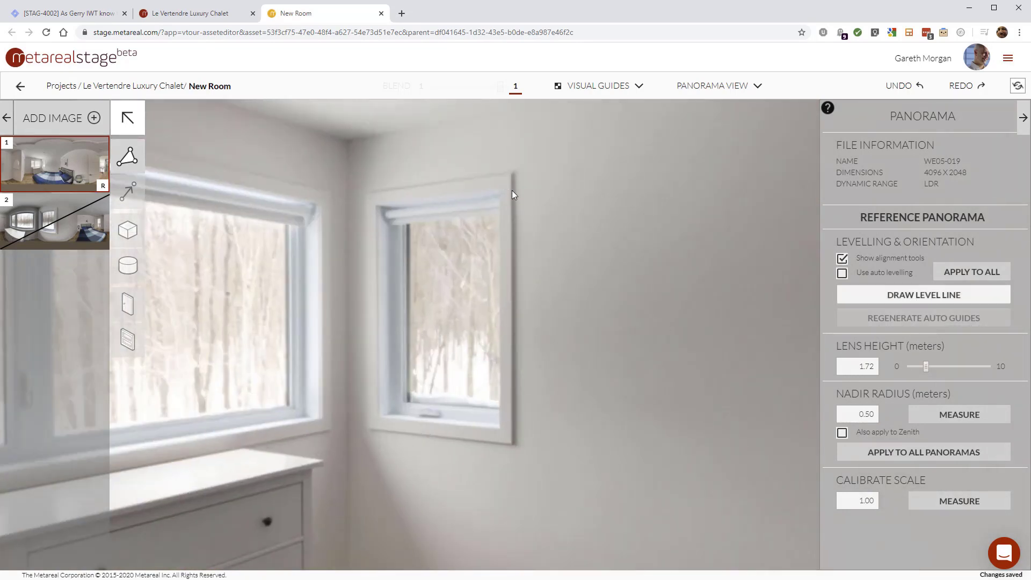
mouse_move(511, 189)
left_mouse_down()
mouse_move(520, 363)
mouse_move(511, 431)
left_mouse_up()
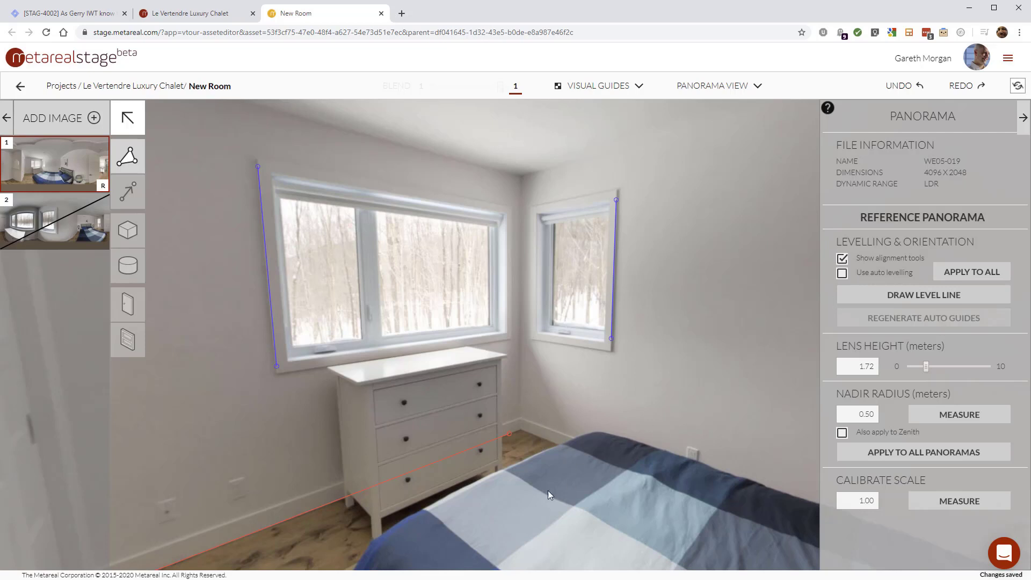
left_click_drag(662, 382, 623, 347)
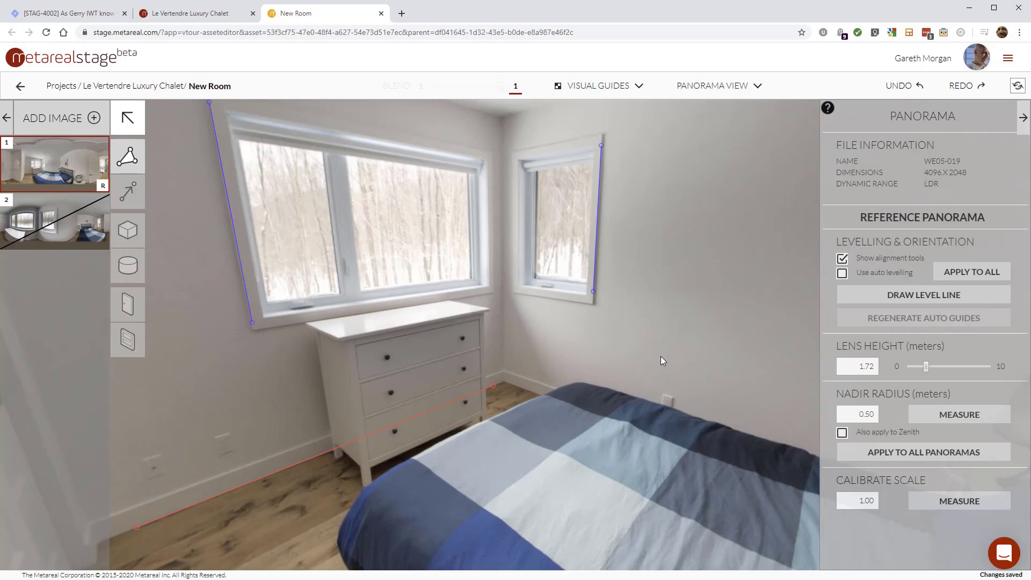
left_click_drag(591, 361, 641, 355)
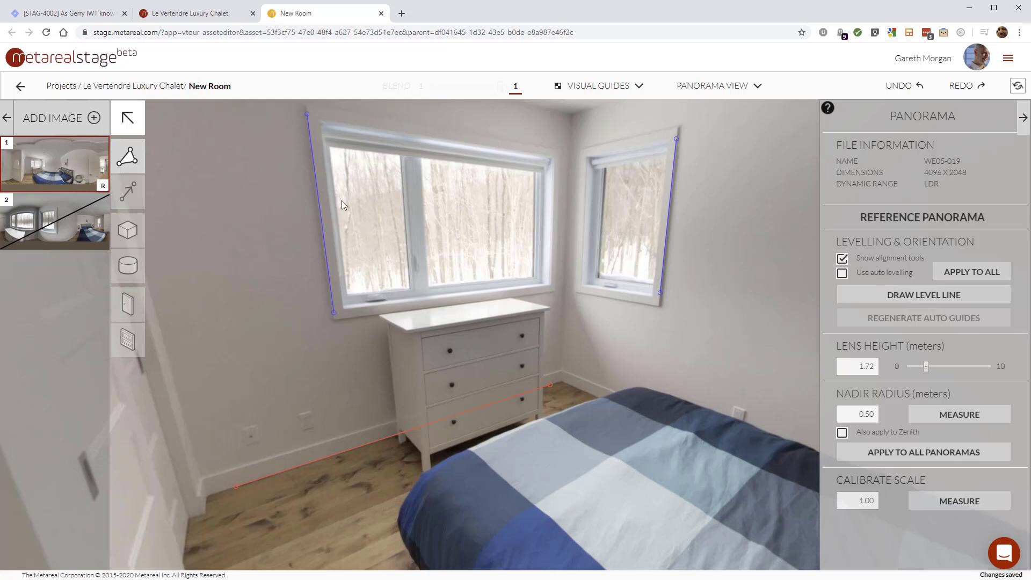
left_click_drag(307, 114, 308, 113)
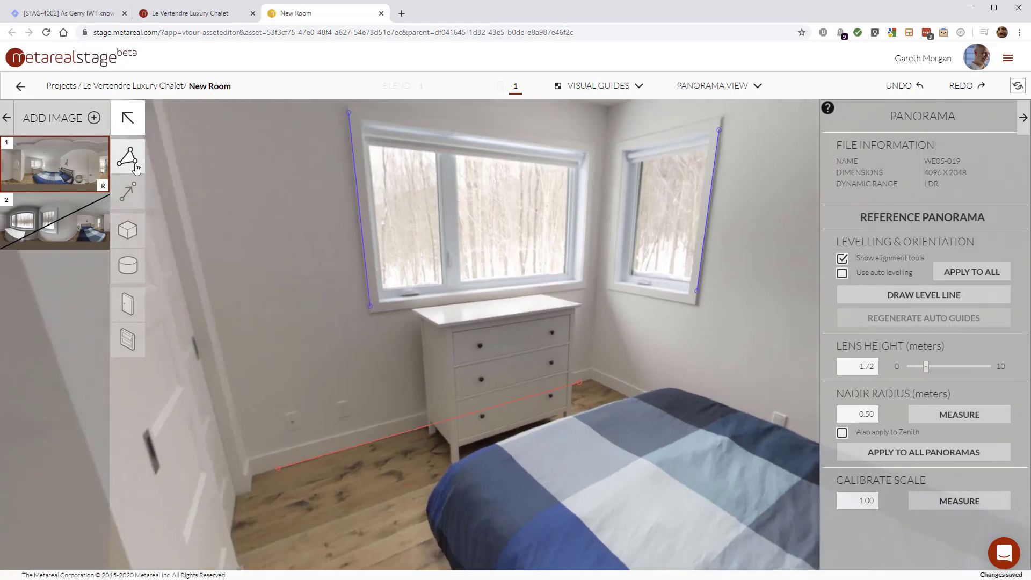
Step: Start the walled room's floor outline with Protractor 1 snapping, placing points at the recess corner, closet corner and both window-wall corners
left_click(131, 168)
left_click_drag(332, 311, 534, 313)
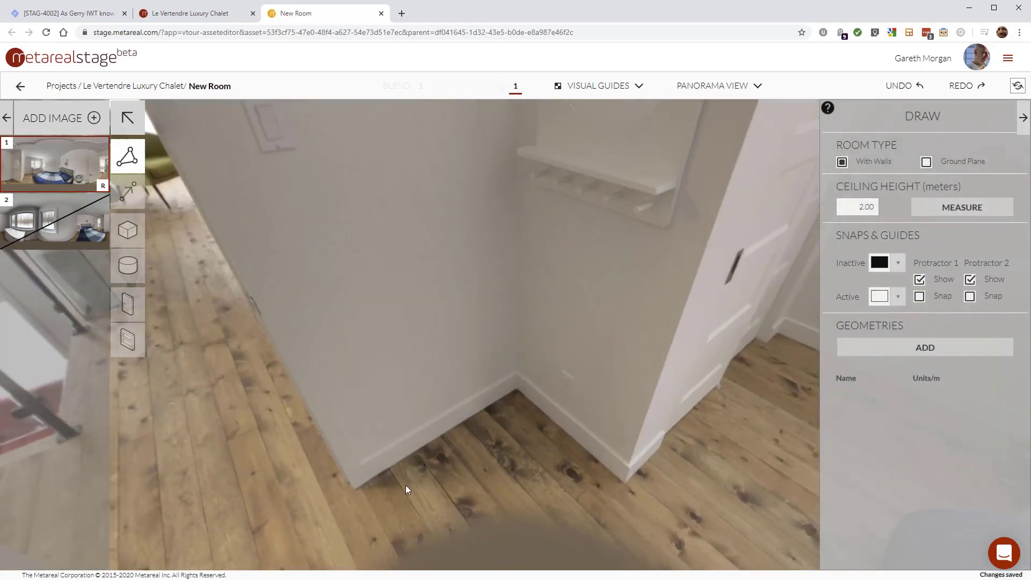
left_click(517, 384)
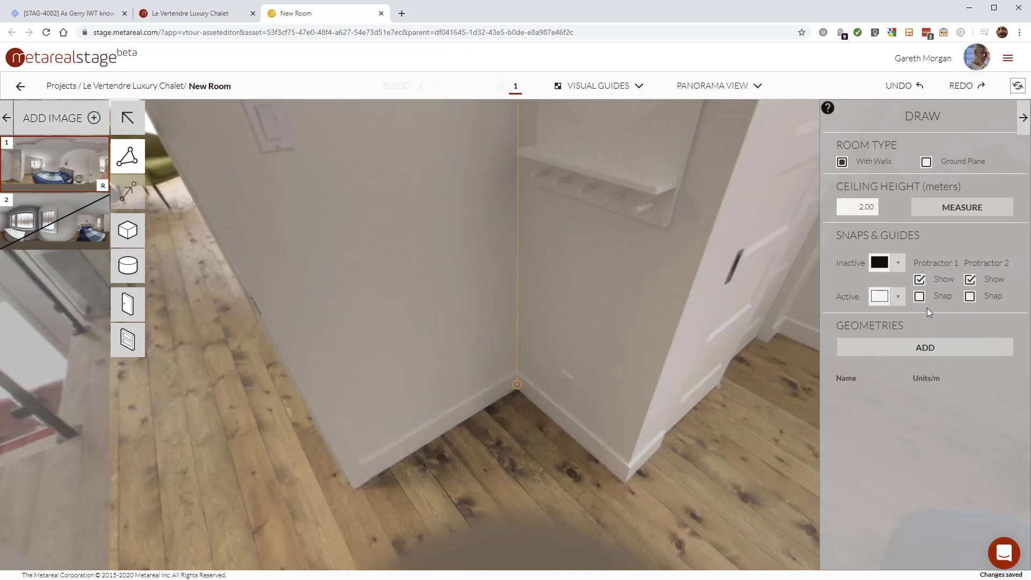
left_click(517, 385)
left_click(621, 478)
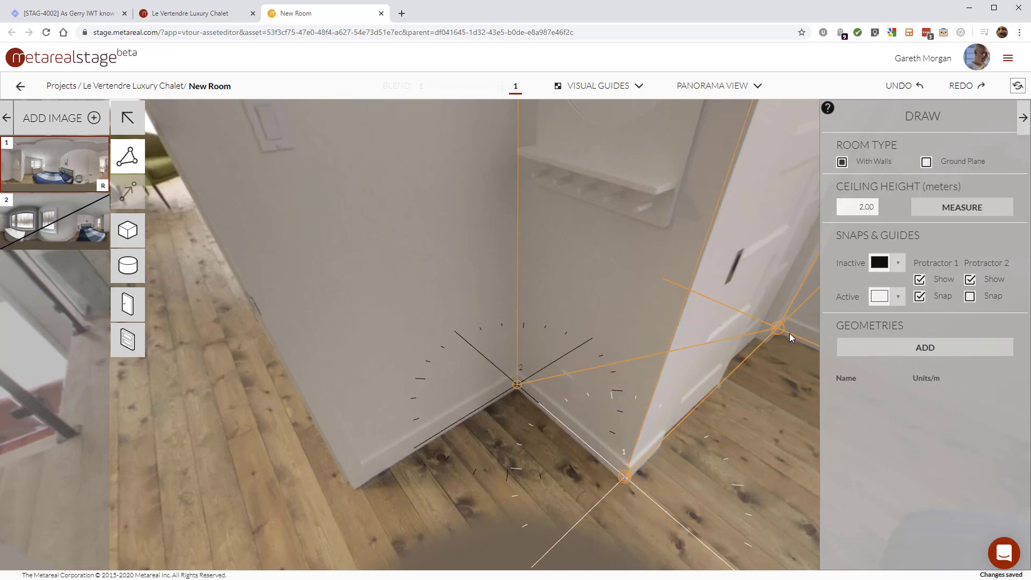
left_click(789, 333)
left_click_drag(790, 333, 430, 288)
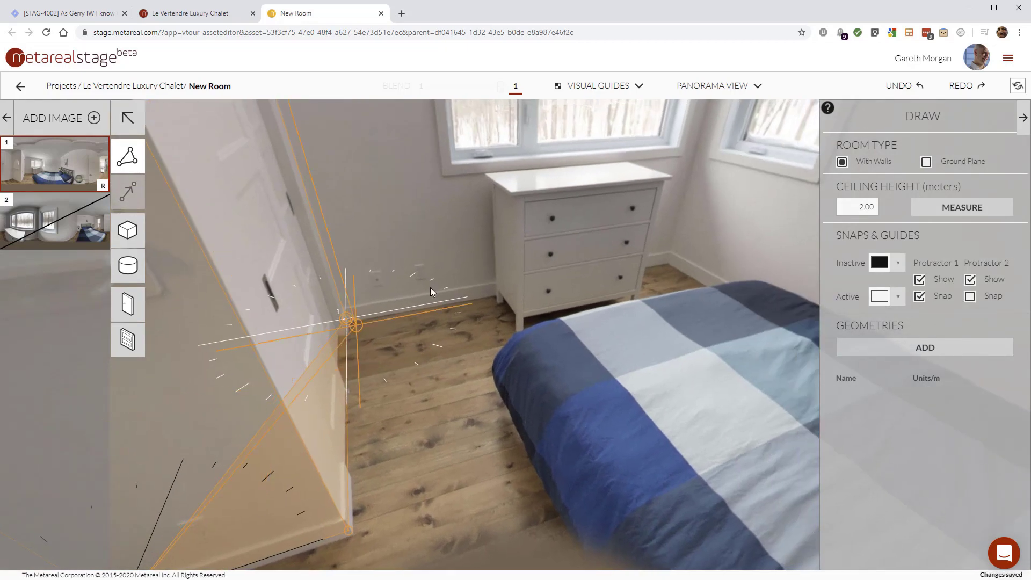
left_click(671, 262)
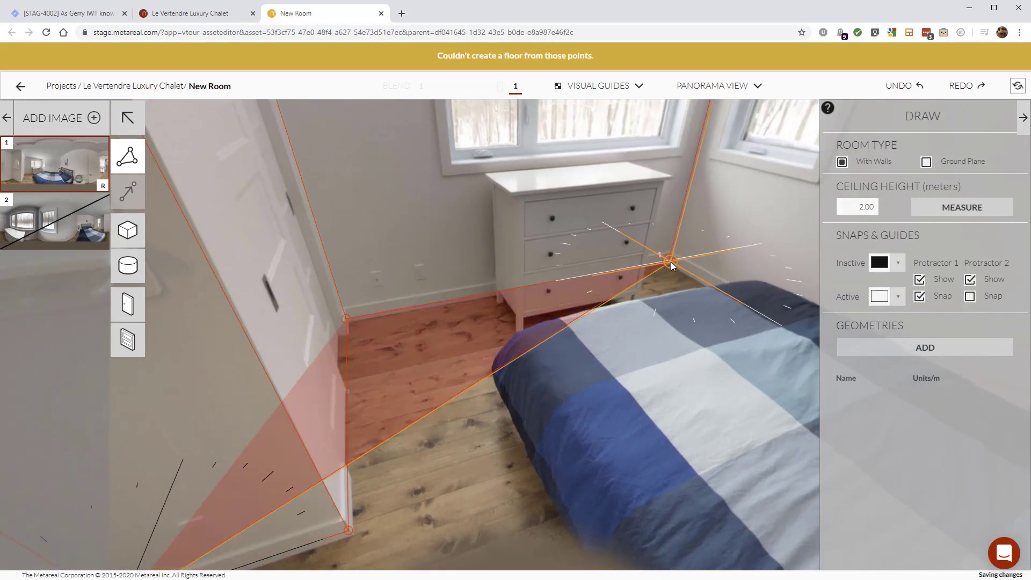
Step: Add the floor outline point on the doorway side, snapping to Protractor 2 instead of Protractor 1
left_click_drag(671, 262, 268, 322)
left_click_drag(658, 328, 207, 225)
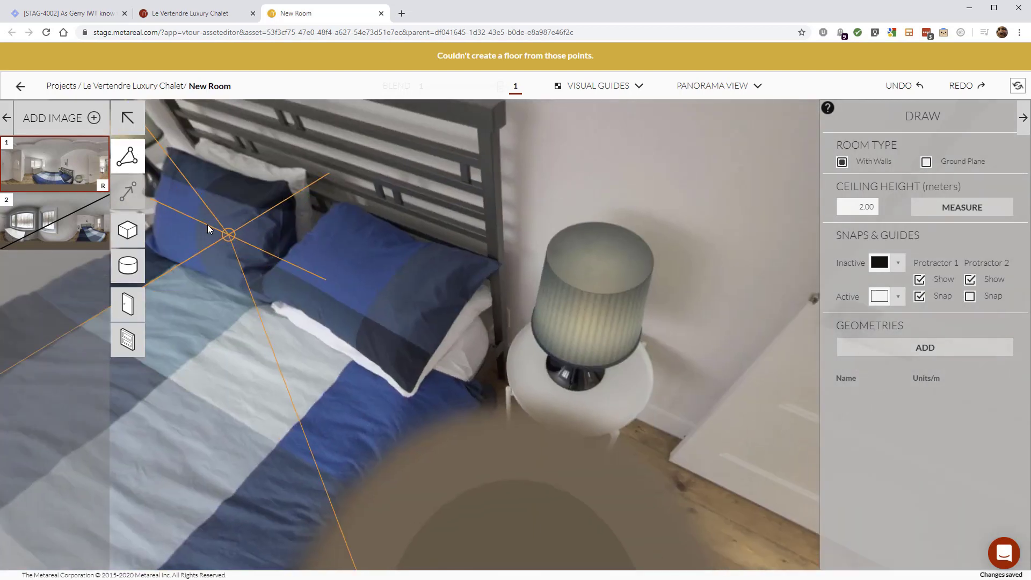
scroll(420, 293, "down", 5)
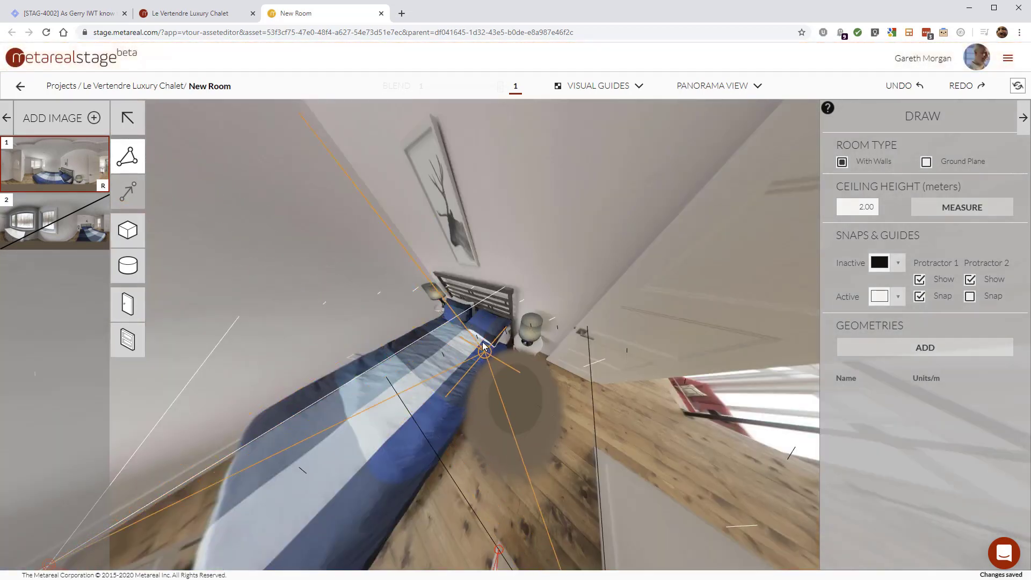
left_click_drag(449, 345, 320, 291)
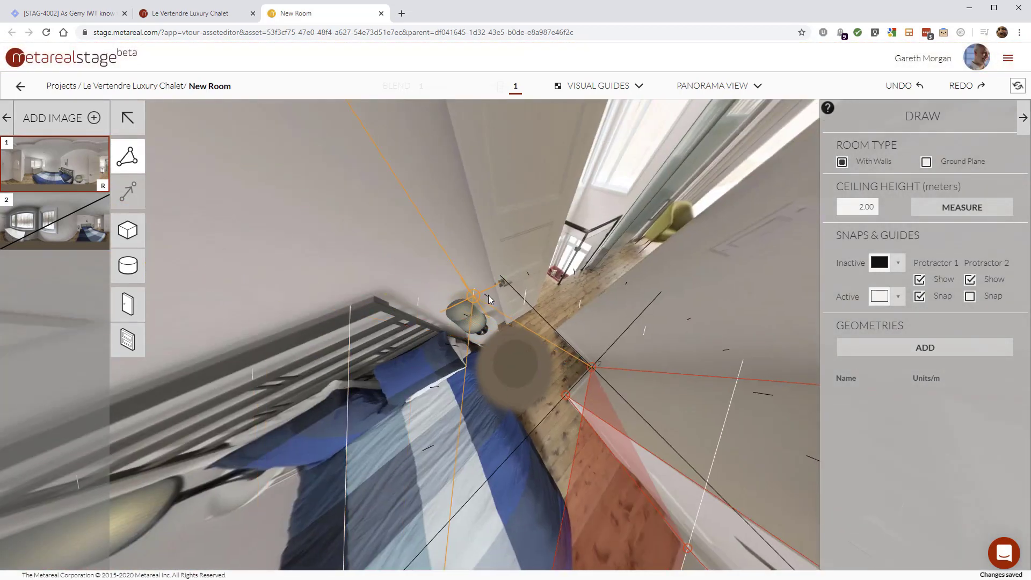
key("s")
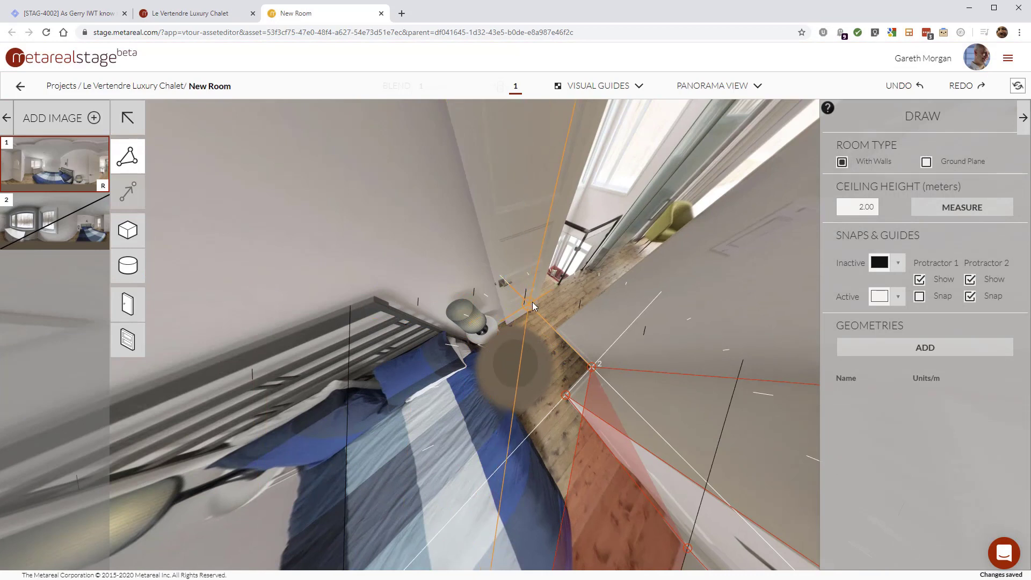
left_click(533, 302)
Step: Place the remaining floor corner behind the head of the bed, snapping to both protractors
mouse_move(533, 302)
left_mouse_down()
mouse_move(409, 316)
mouse_move(474, 315)
left_mouse_up()
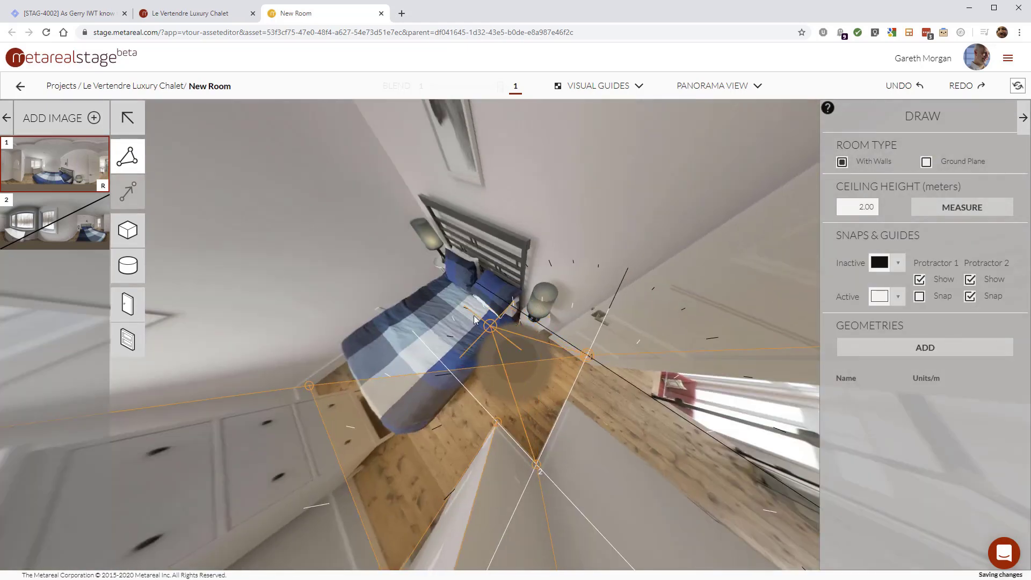
left_click_drag(449, 371, 471, 285)
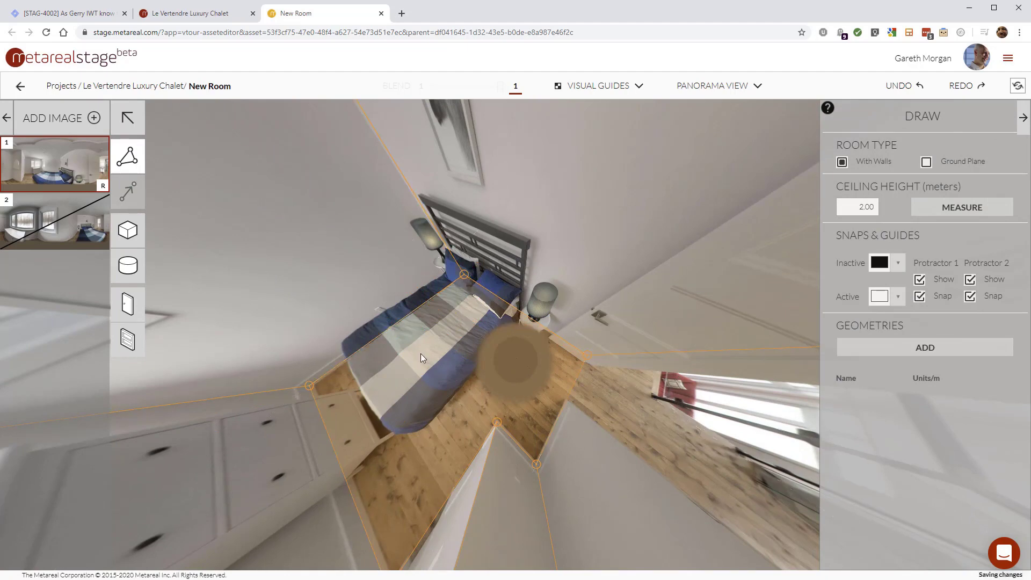
left_click_drag(420, 354, 505, 434)
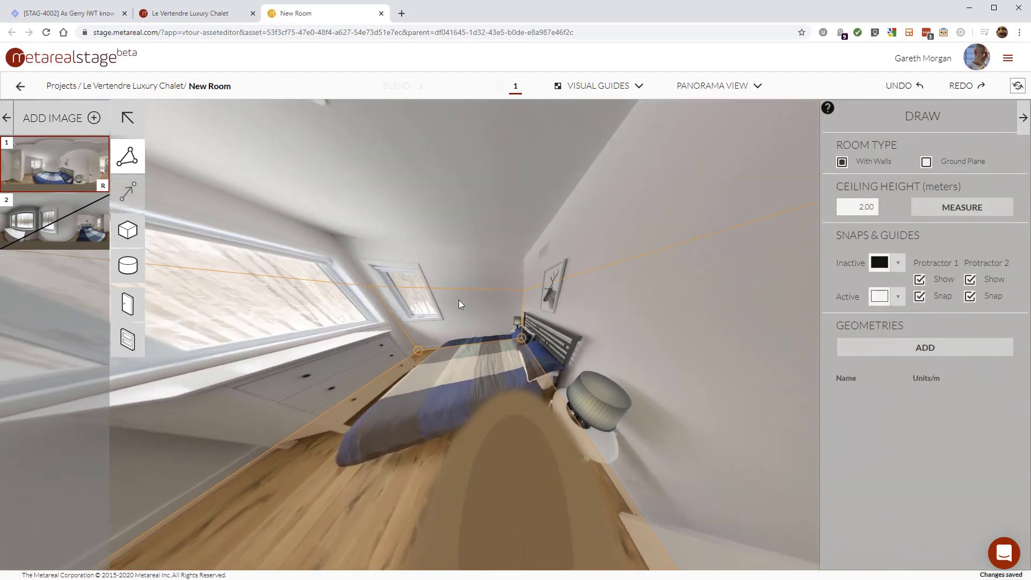
Step: Raise the room's walls to meet the photographed ceiling edges, giving a ceiling height of about 2.86 m
left_click_drag(460, 289, 462, 249)
left_click_drag(440, 311, 639, 339)
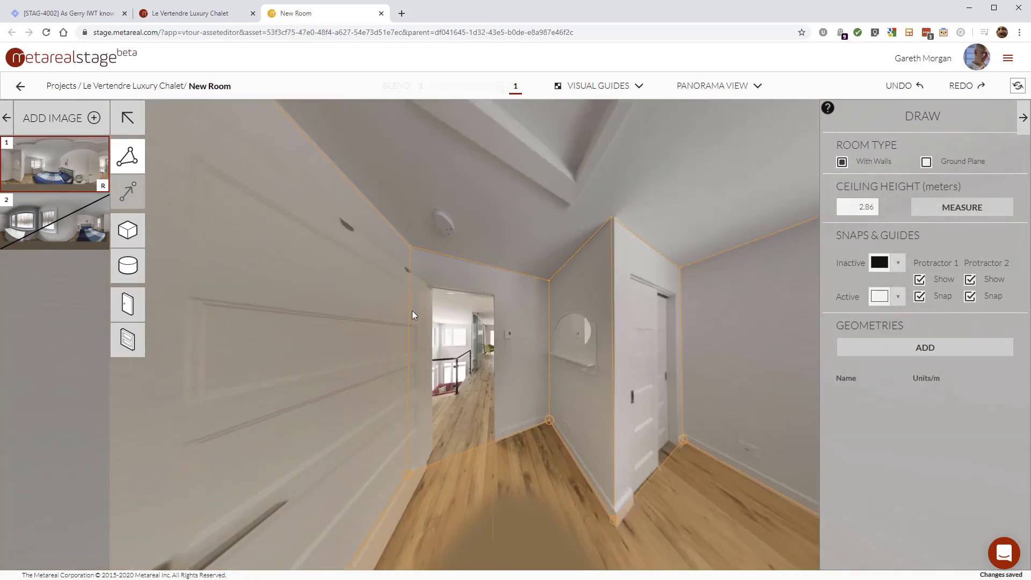
left_click_drag(413, 313, 543, 465)
scroll(489, 372, "up", 3)
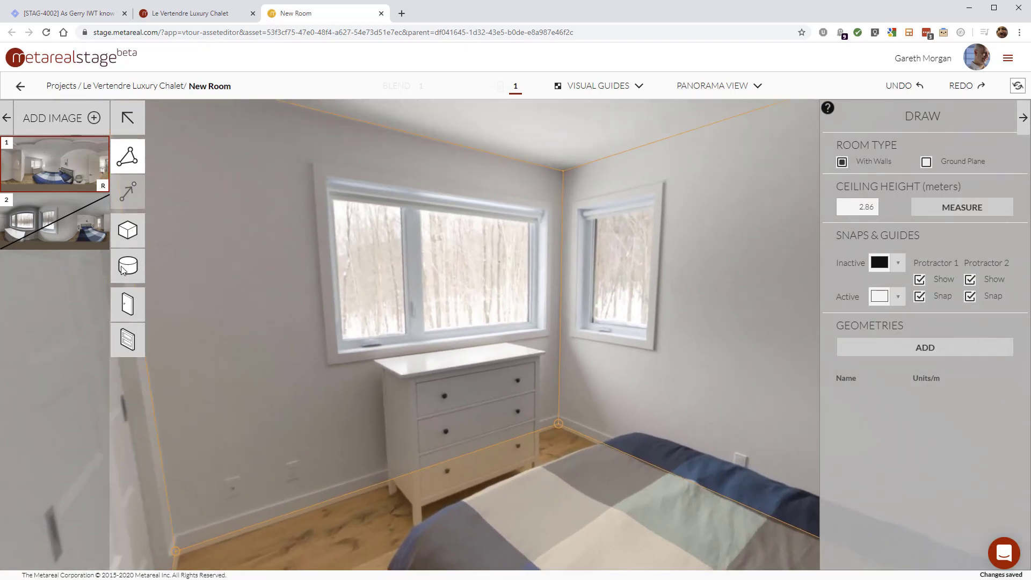
Step: Draw window openings over the large window and the small window beside it, with Protractor 1 snapping off
left_click(127, 340)
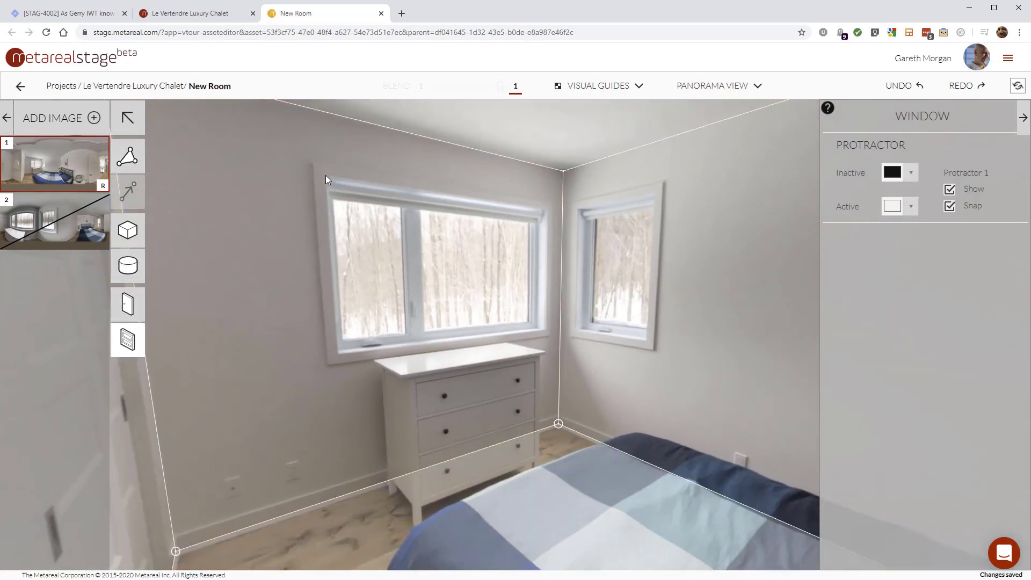
left_click(326, 175)
key("shift")
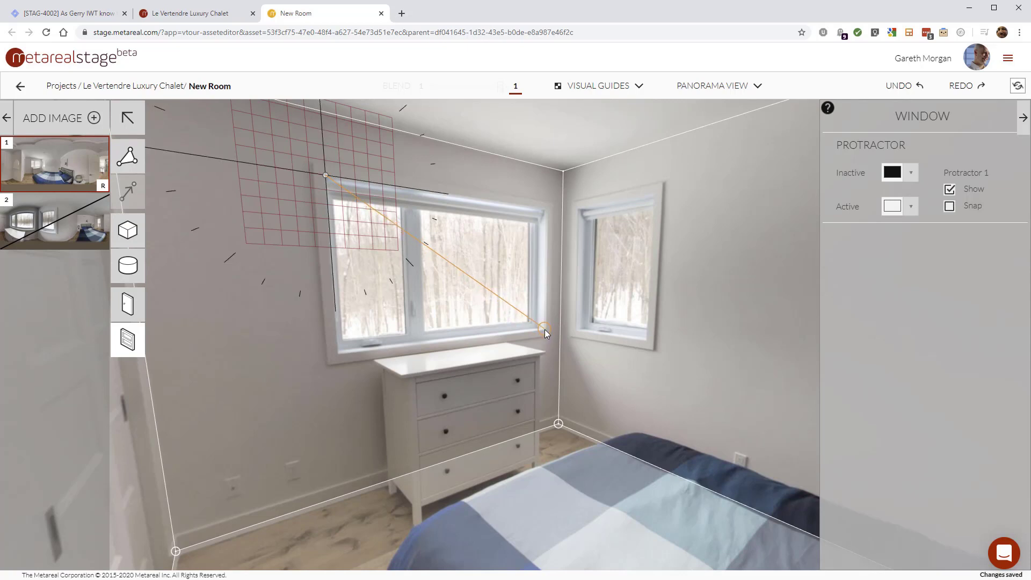
left_click(545, 330)
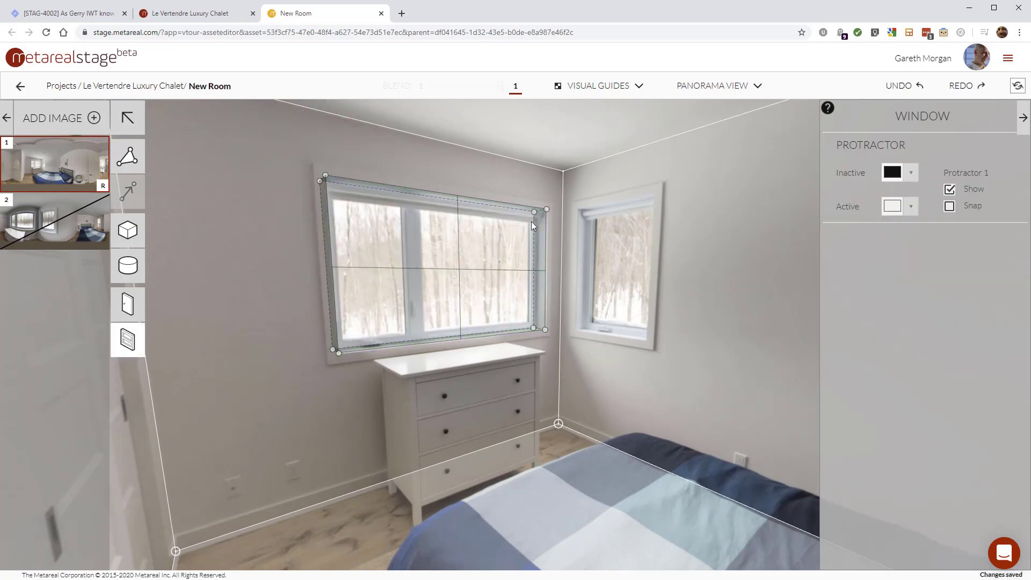
left_click(578, 208)
left_click(657, 337)
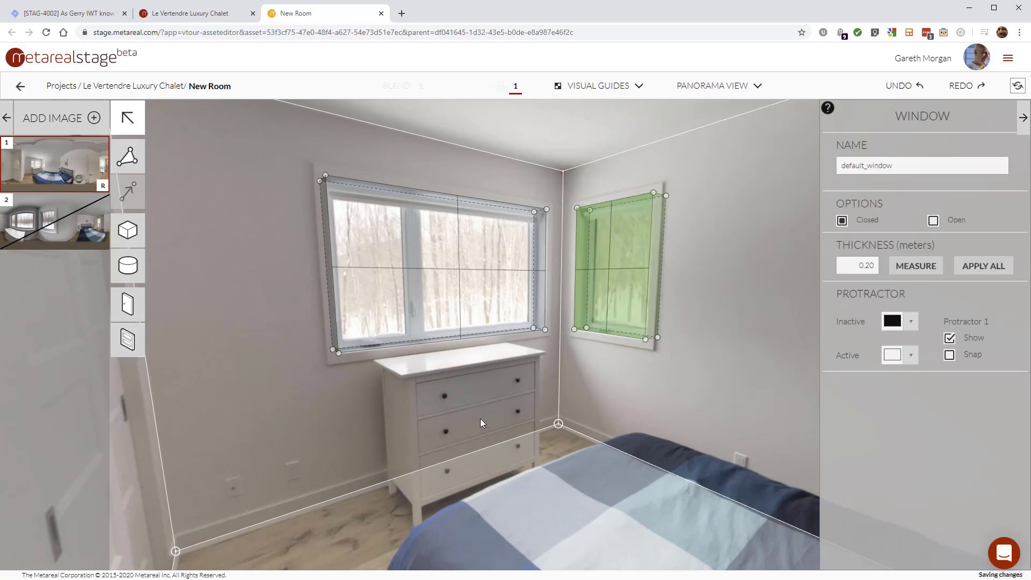
Step: Model the dresser as a cube, marking its footprint with Protractor 1 snapping on and raising it to the dresser's top
left_click_drag(481, 417, 480, 381)
left_click_drag(460, 442, 456, 385)
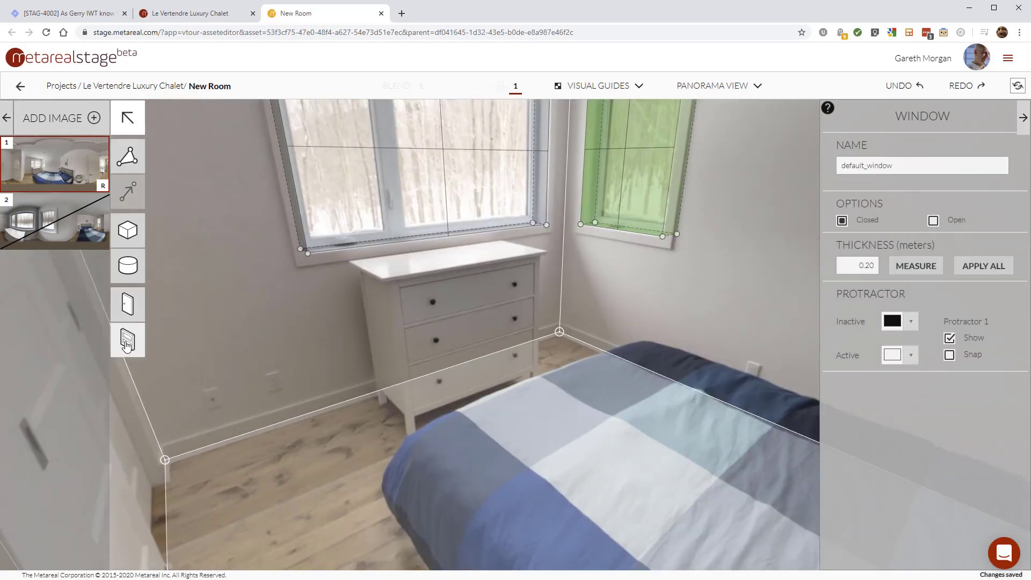
left_click(128, 230)
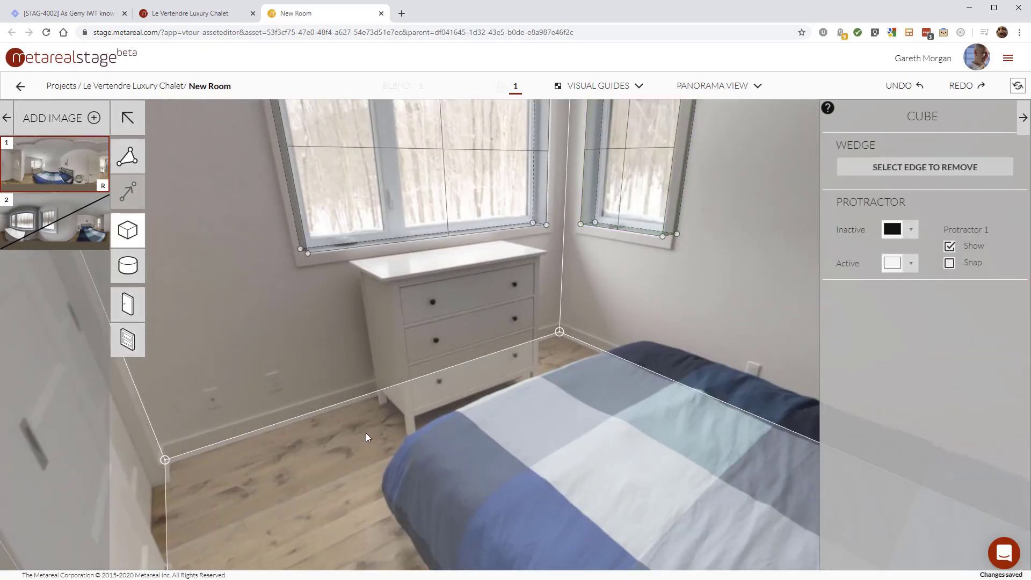
left_click(378, 402)
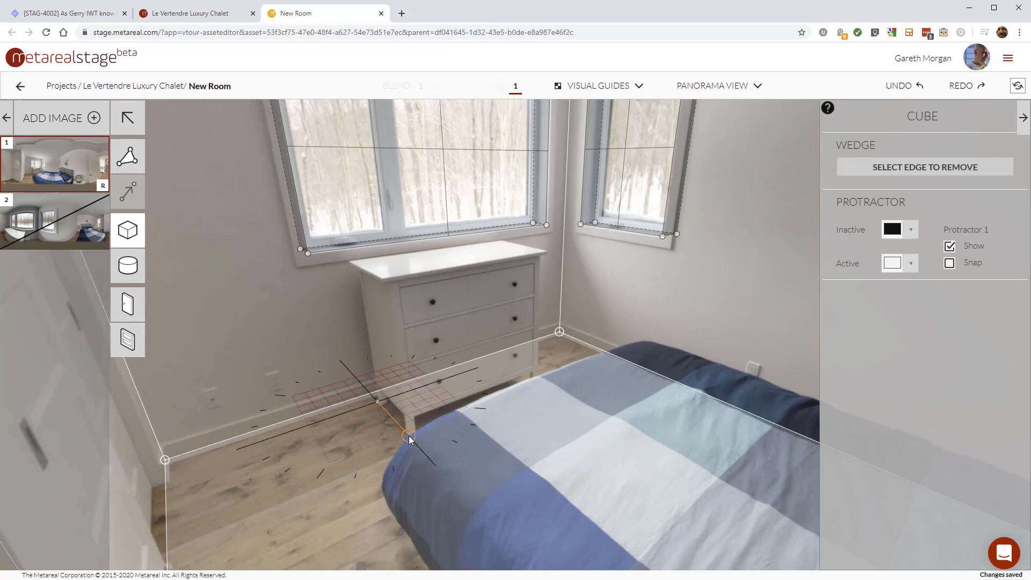
key("s")
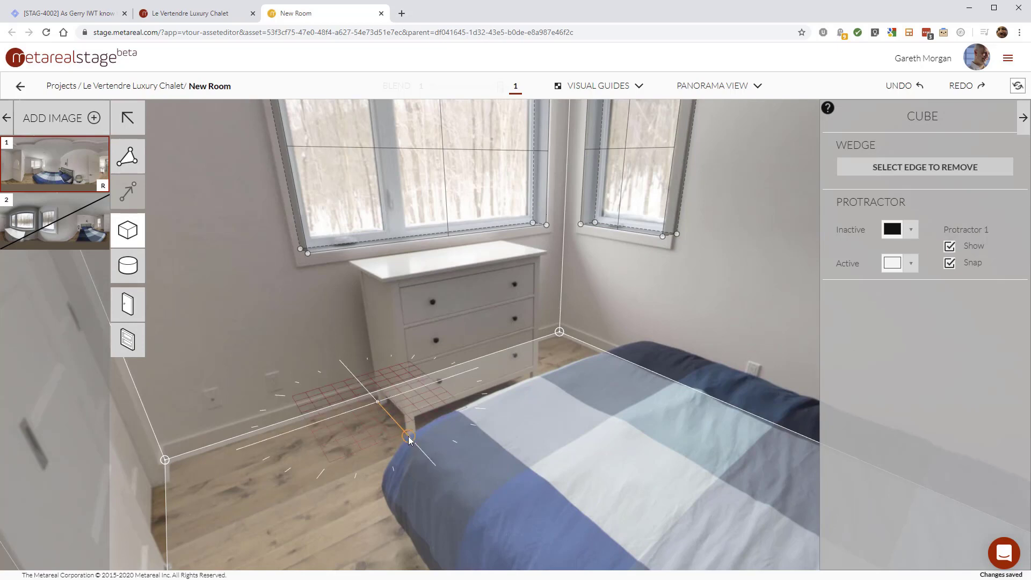
left_click(409, 436)
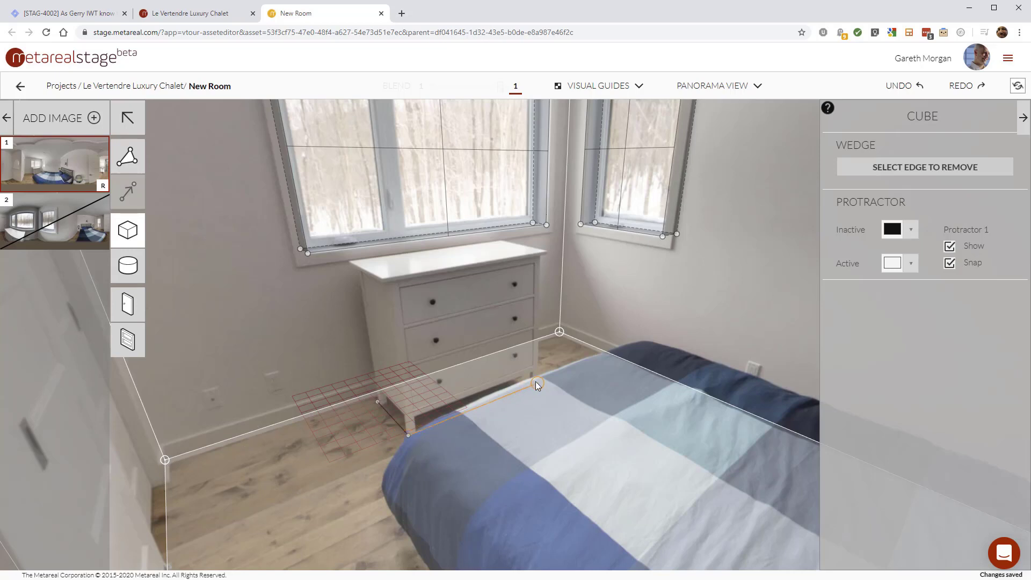
left_click(538, 384)
left_click_drag(461, 381, 446, 262)
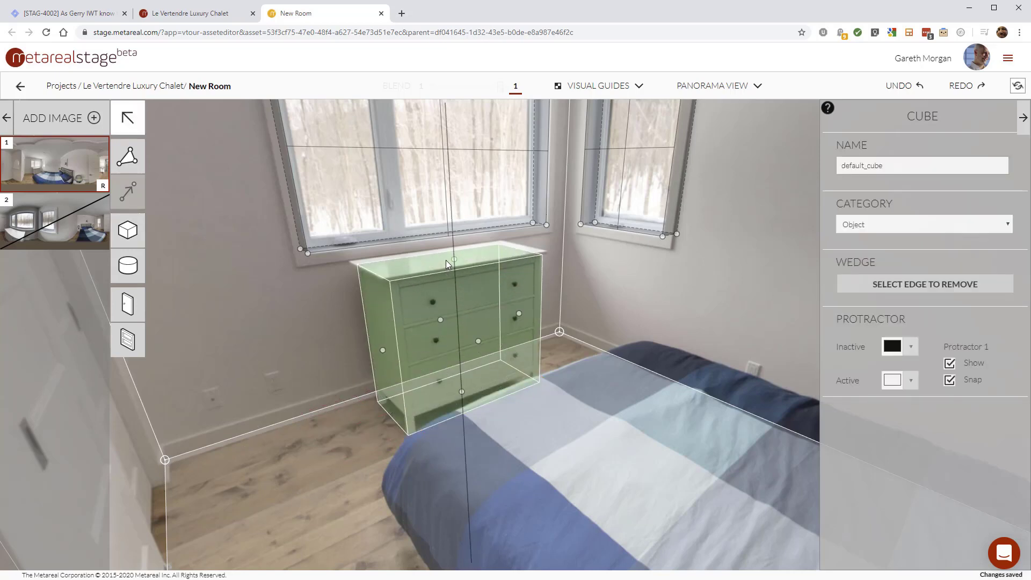
left_click(349, 369)
Step: Open the second panorama, show its alignment tools and draw a level line down the doorway's edge
mouse_move(57, 221)
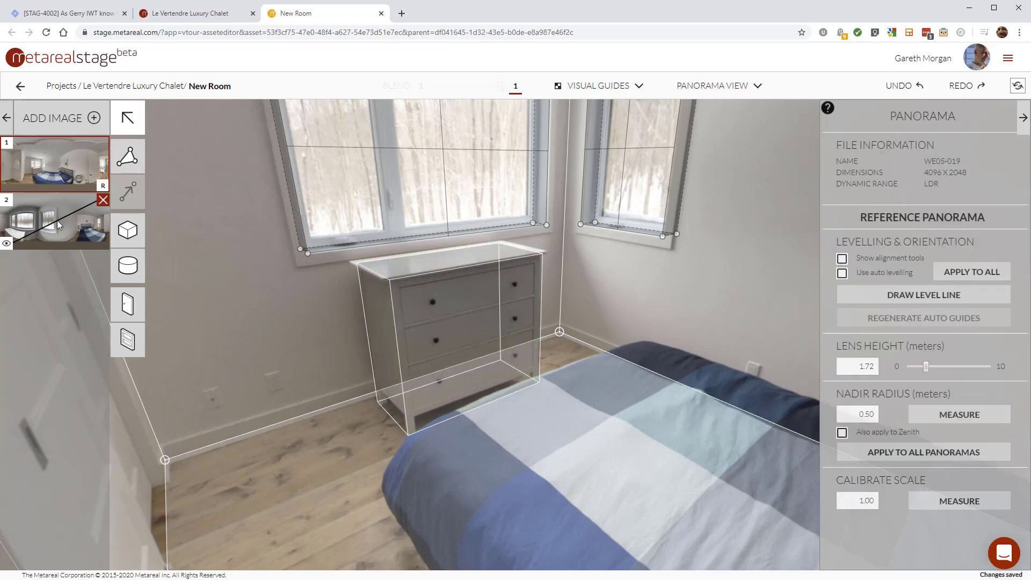
left_click(57, 220)
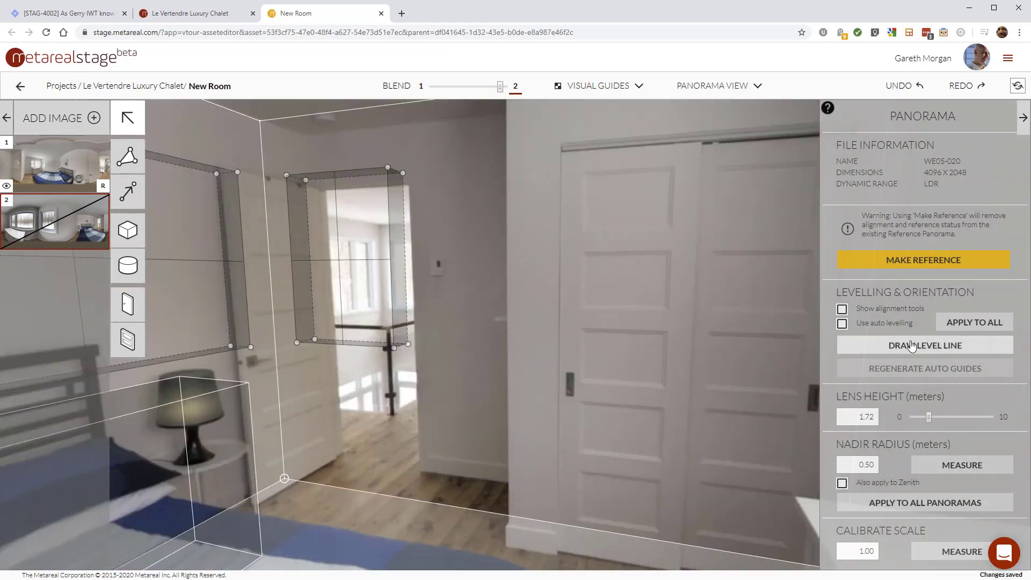
left_click(842, 309)
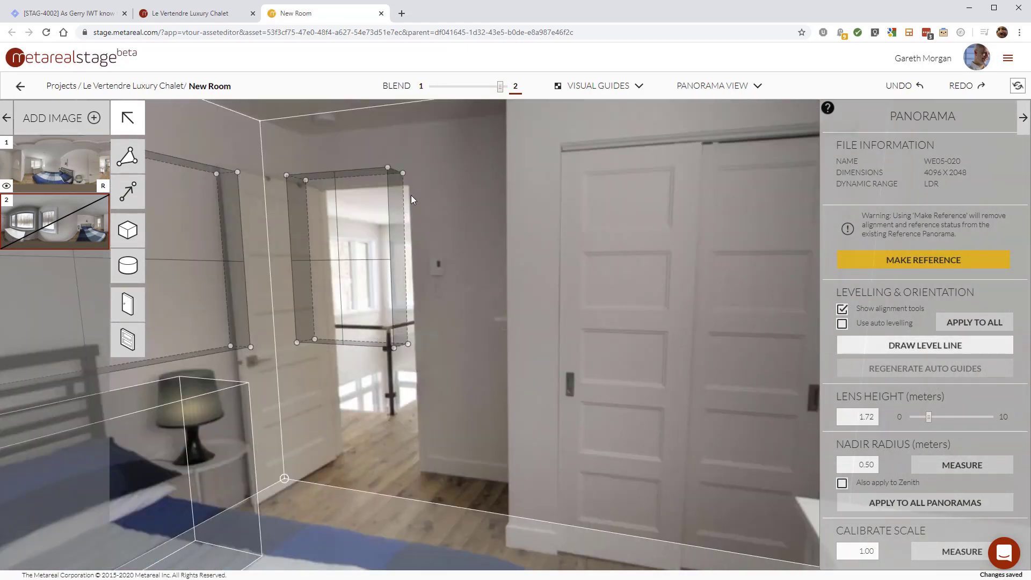
left_click_drag(410, 196, 474, 436)
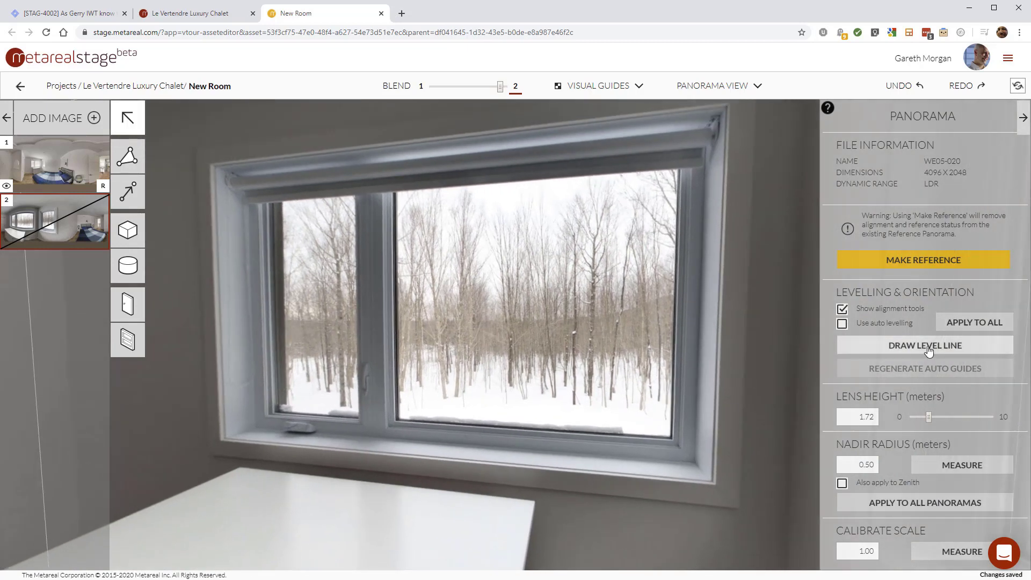
Step: Draw level lines down the large window's central frame and the small window's frame edge nearest the room corner
left_click(925, 345)
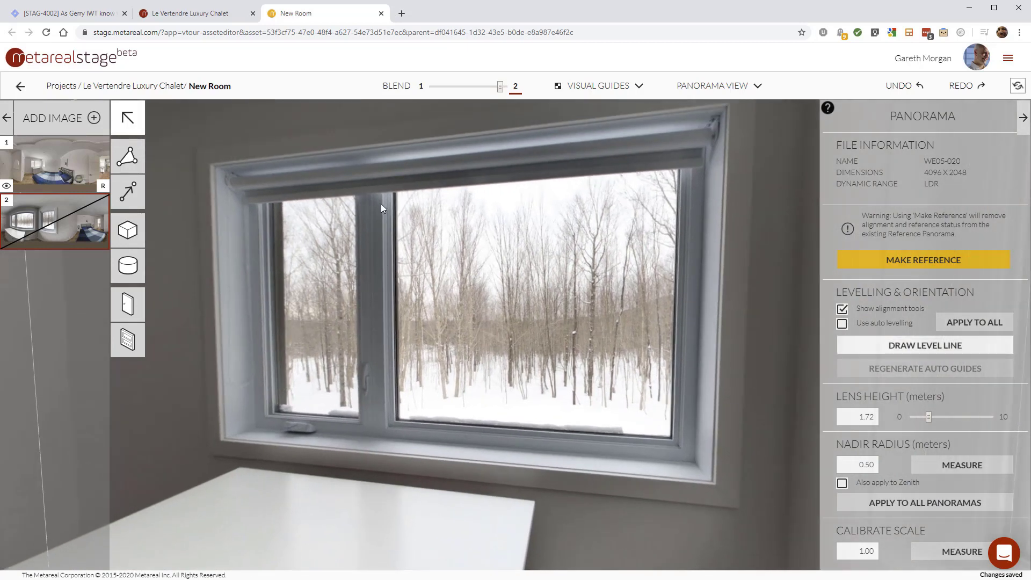
left_click_drag(352, 433, 385, 410)
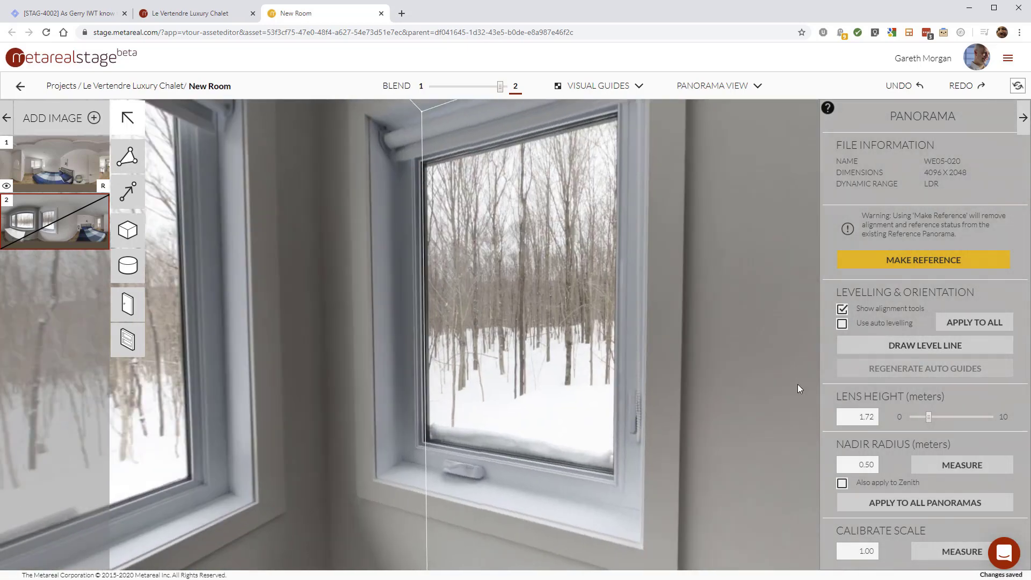
left_click(920, 348)
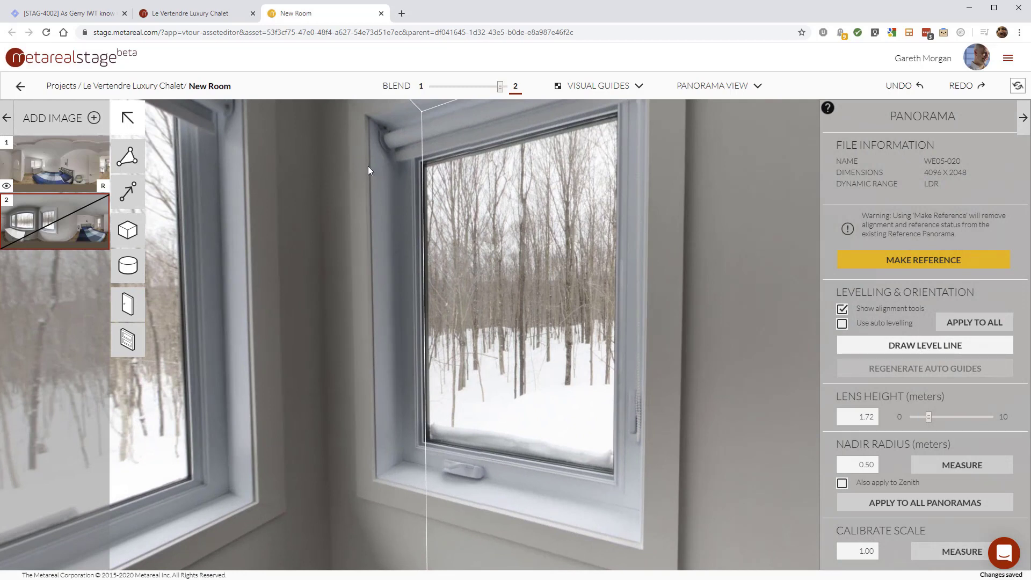
mouse_move(370, 166)
left_mouse_down()
mouse_move(360, 420)
mouse_move(376, 454)
left_mouse_up()
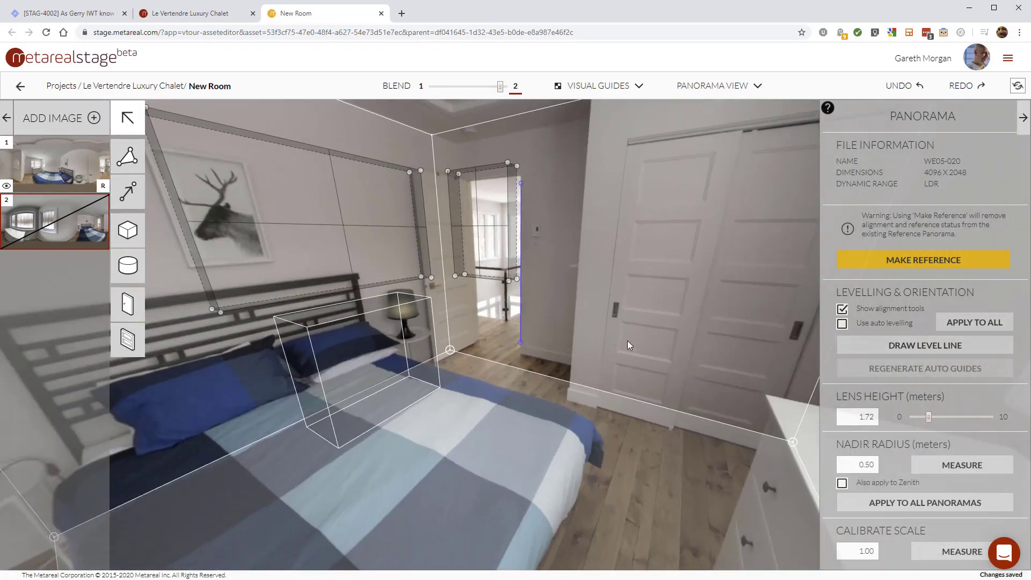
Step: Start aligning the second panorama in SNAP mode and pin the geometry's protruding closet corner to its photographed floor position
left_click_drag(628, 341, 637, 279)
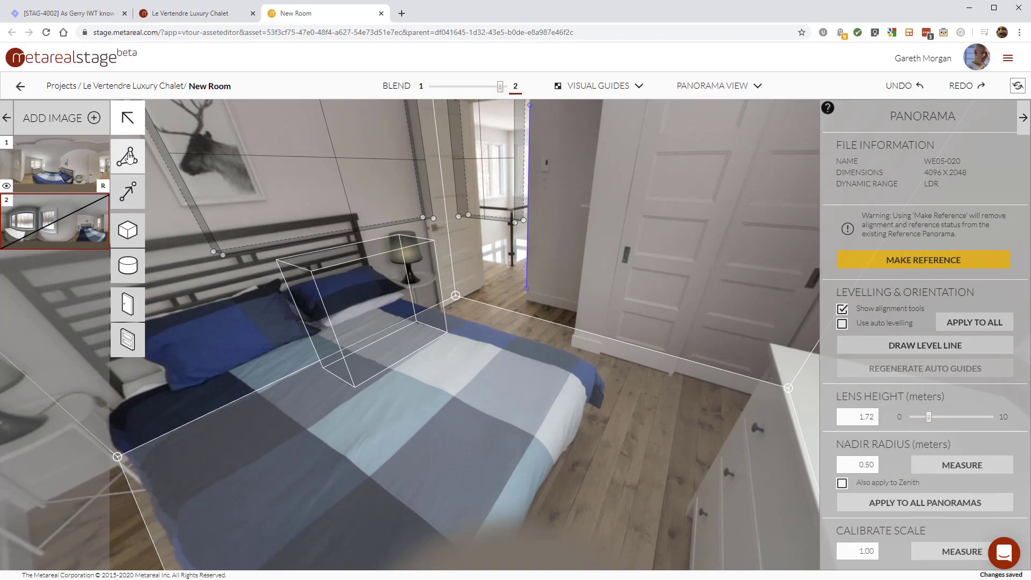
left_click(127, 203)
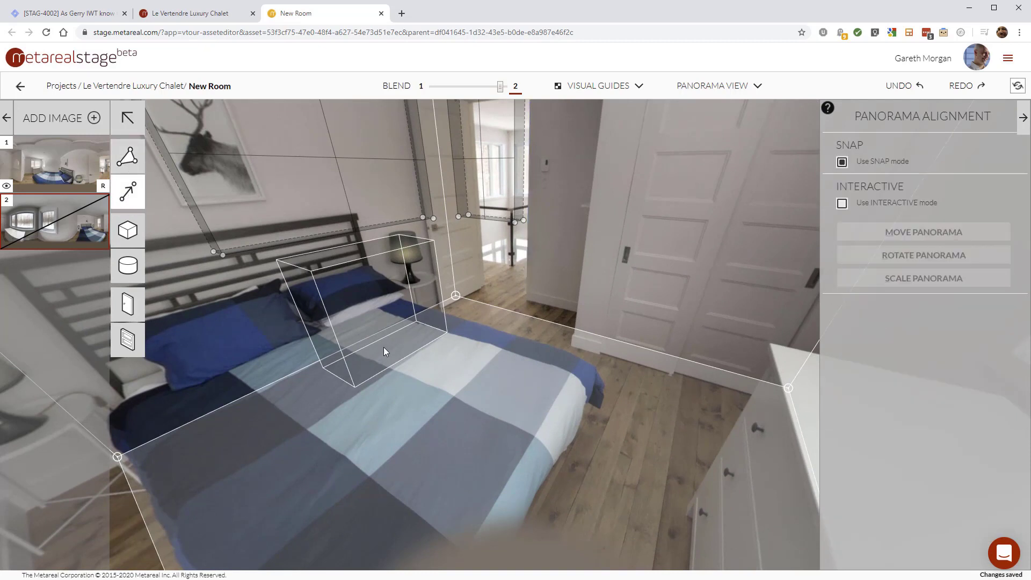
mouse_move(54, 225)
left_click_drag(552, 380, 394, 218)
left_click_drag(565, 359, 607, 371)
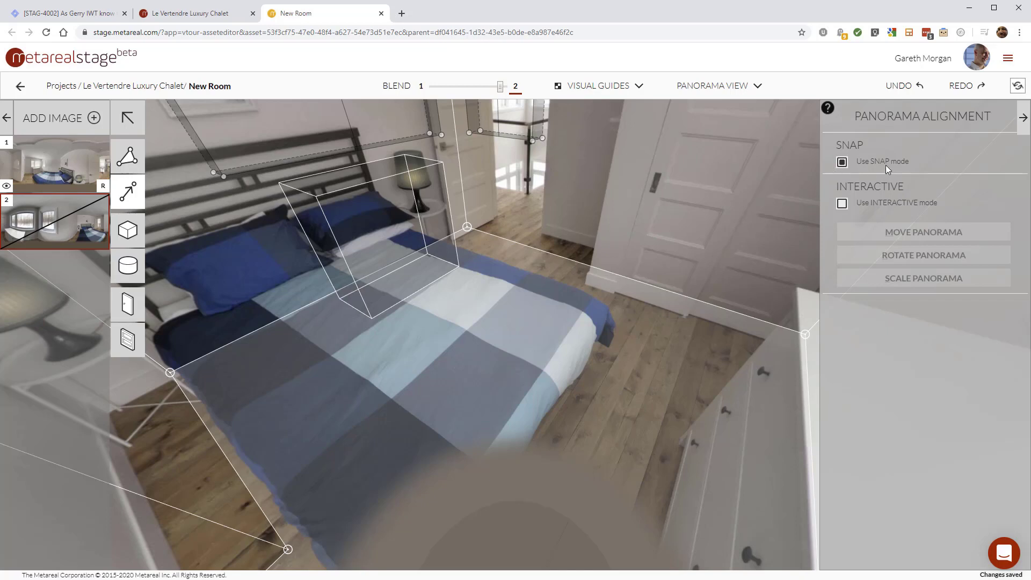
left_click_drag(344, 334, 424, 345)
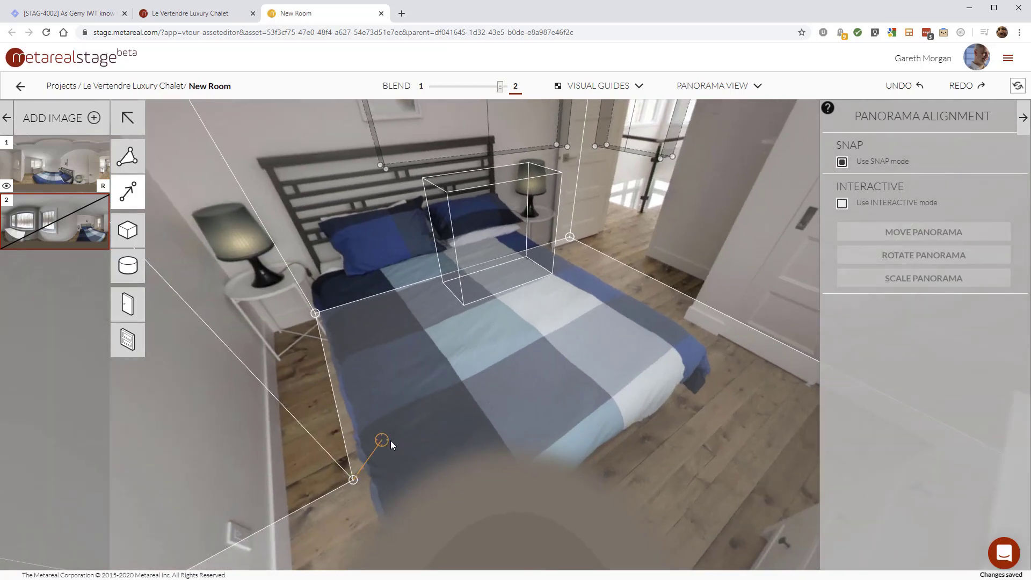
left_click(354, 477)
left_click(688, 317)
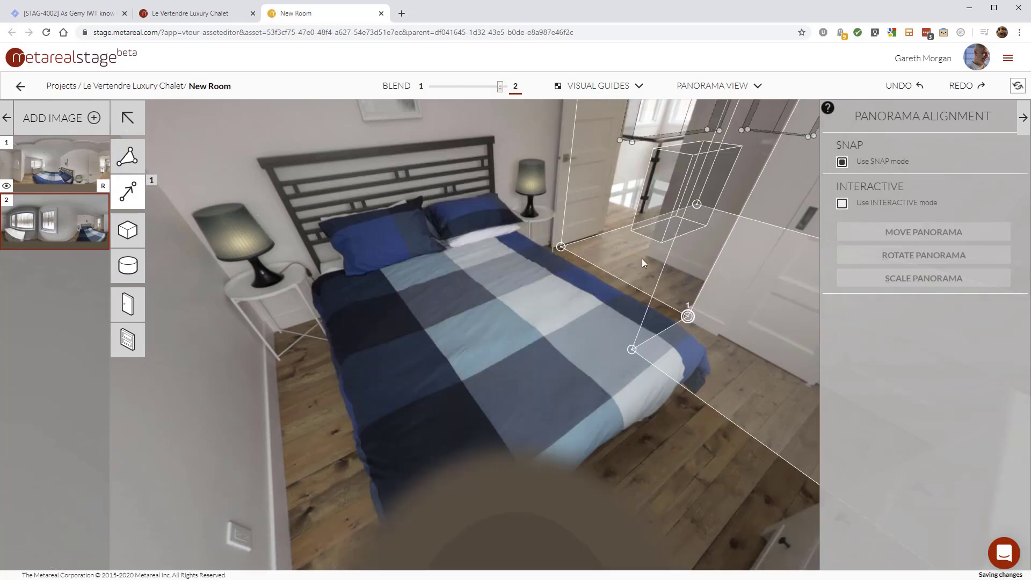
Step: Pin the geometry's head-of-bed corner on the window side to the photographed floor corner behind the bedside table
left_click_drag(752, 194, 596, 211)
left_click(668, 231)
left_click_drag(404, 307, 738, 291)
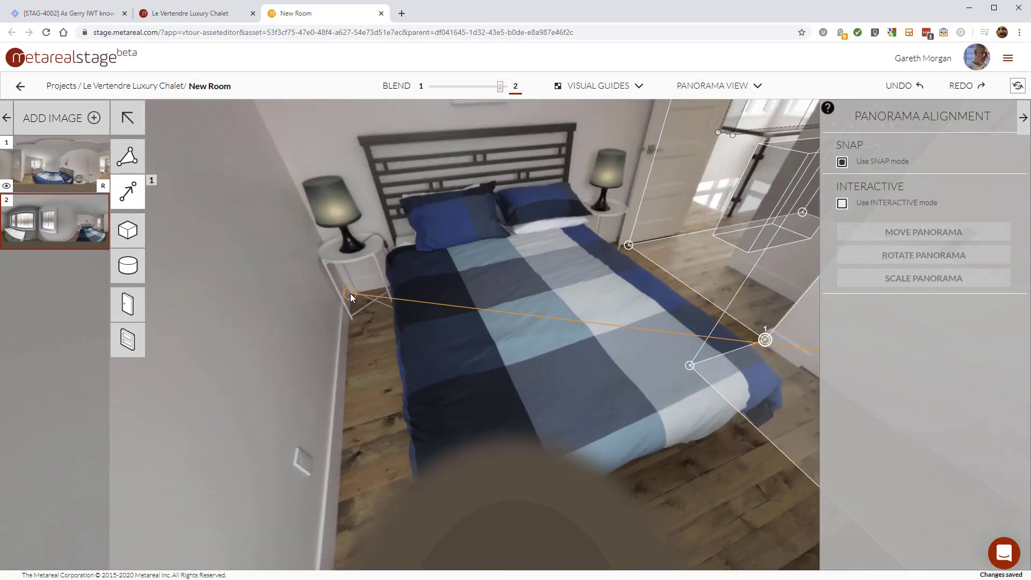
left_click(350, 293)
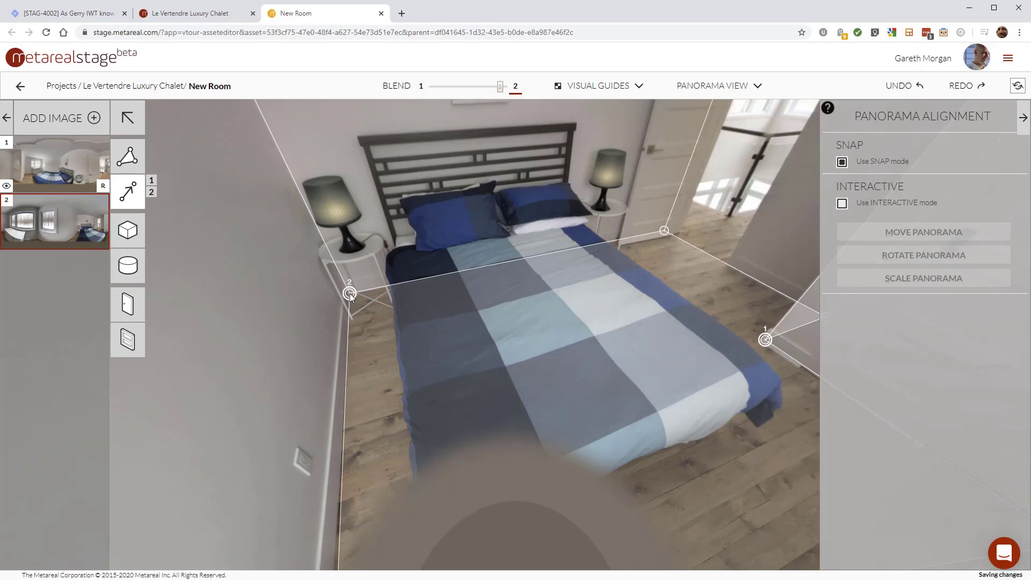
Step: In plan view, pin the floor corner beside the dresser and remove the pin from the protruding closet corner
left_click_drag(633, 376, 462, 326)
left_click(697, 95)
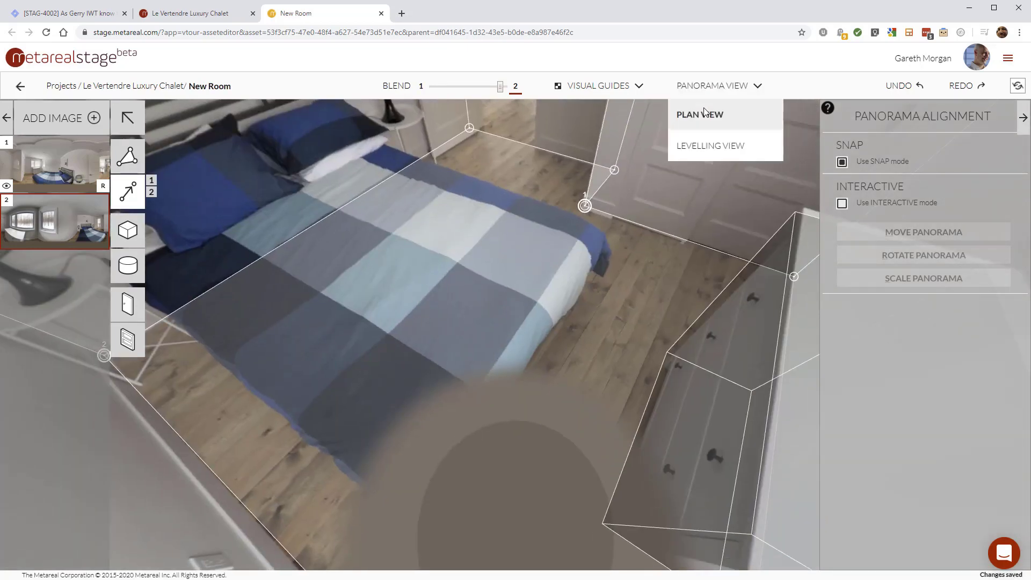
left_click(695, 110)
scroll(578, 320, "up", 1)
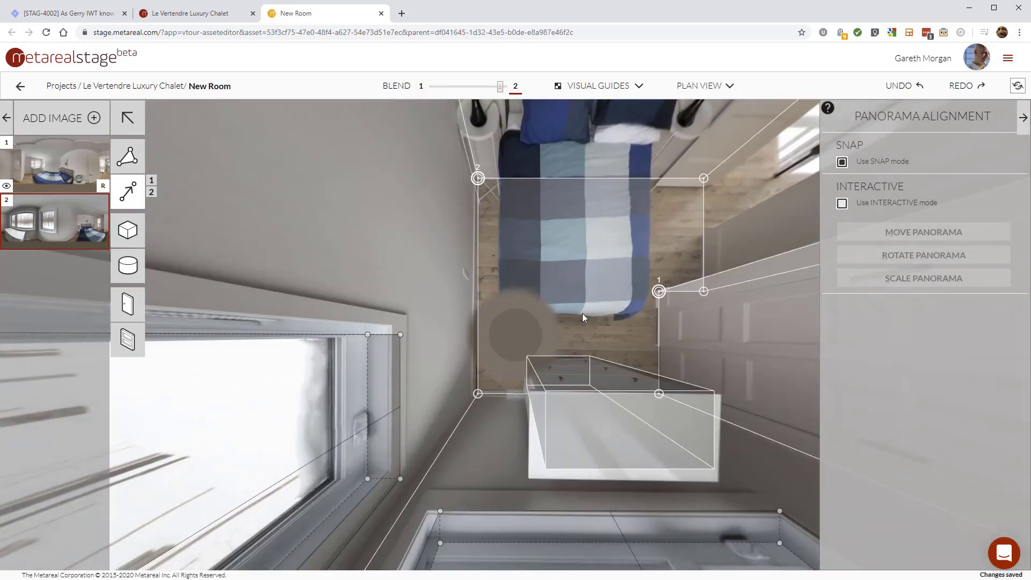
left_click_drag(626, 232, 533, 275)
scroll(536, 305, "up", 5)
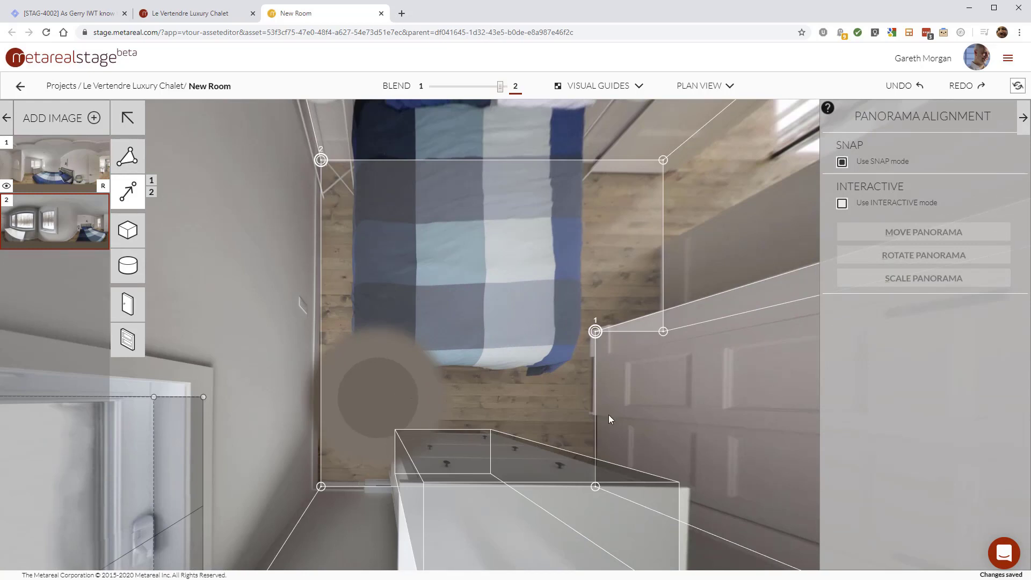
left_click(595, 488)
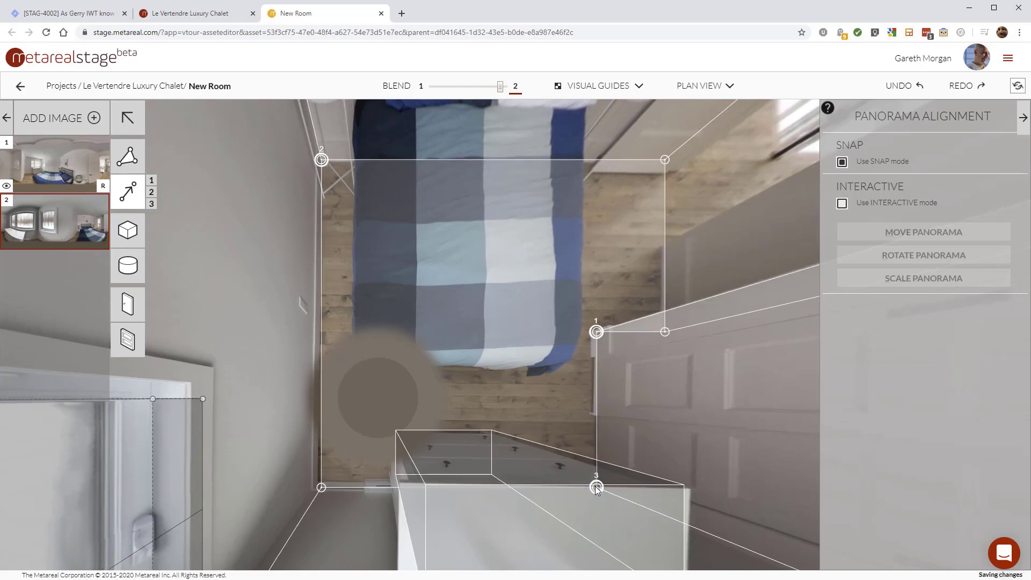
left_click(597, 332)
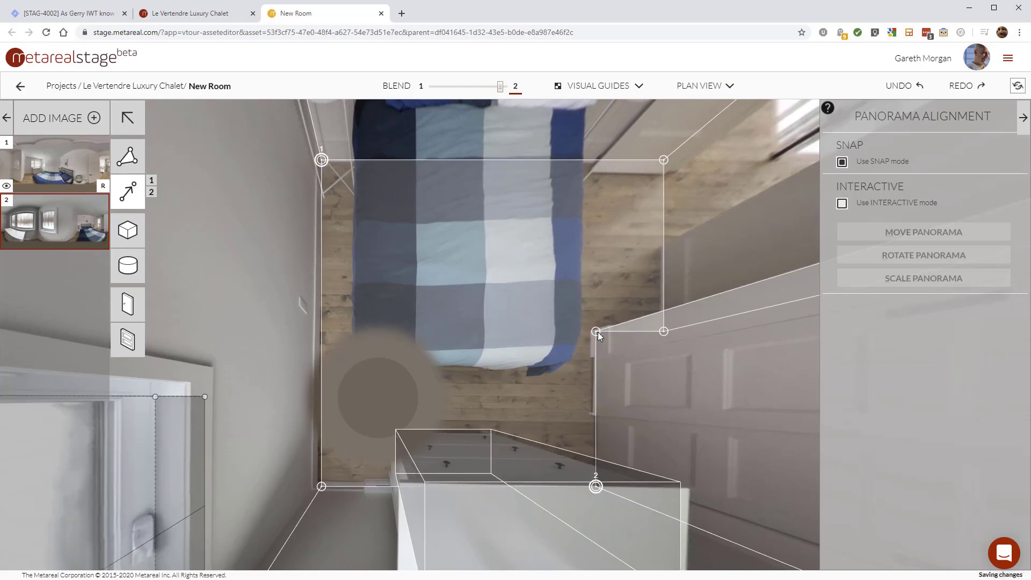
Step: Fine-tune the dresser-side and bedside floor corner pins in plan view, and check the alignment from both panoramas in panorama view
left_click_drag(597, 487, 592, 489)
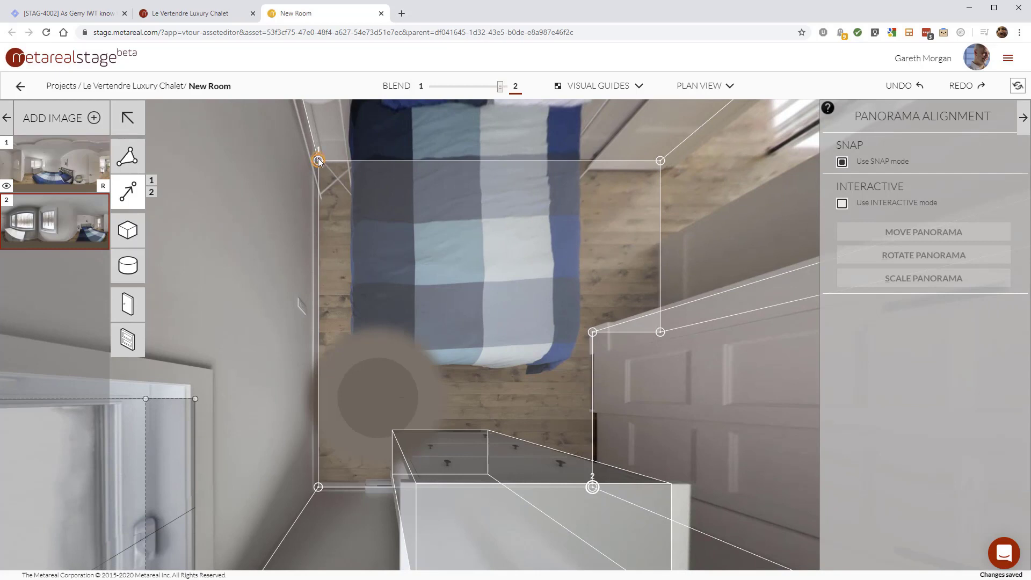
left_click_drag(319, 159, 318, 157)
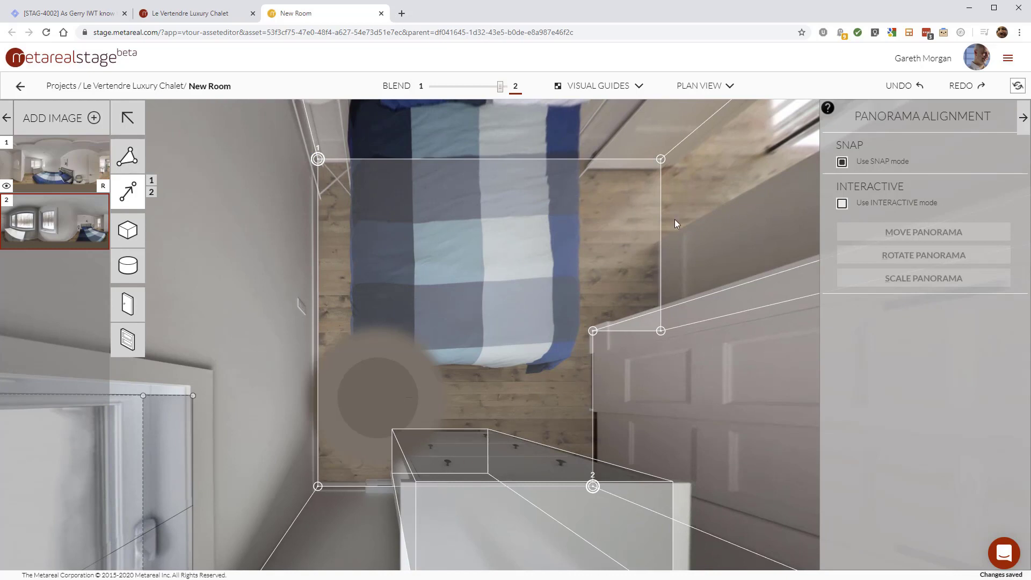
left_click(721, 92)
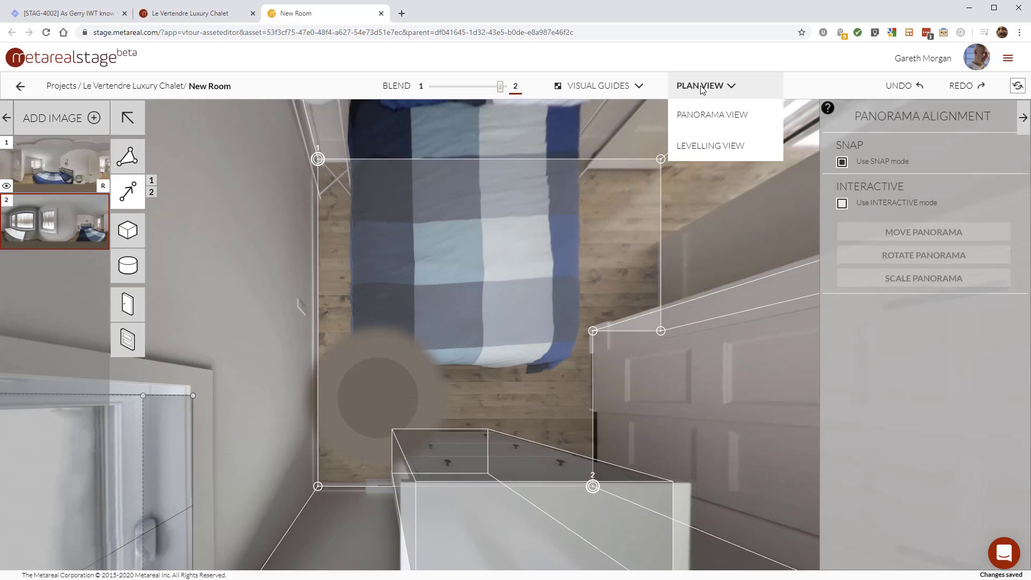
left_click(697, 113)
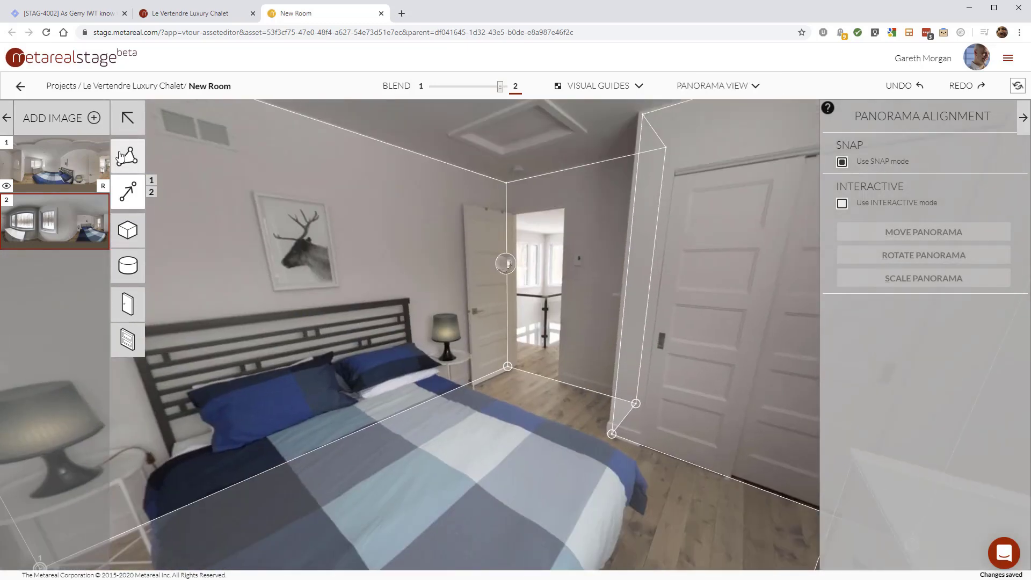
left_click(127, 118)
left_click(505, 272)
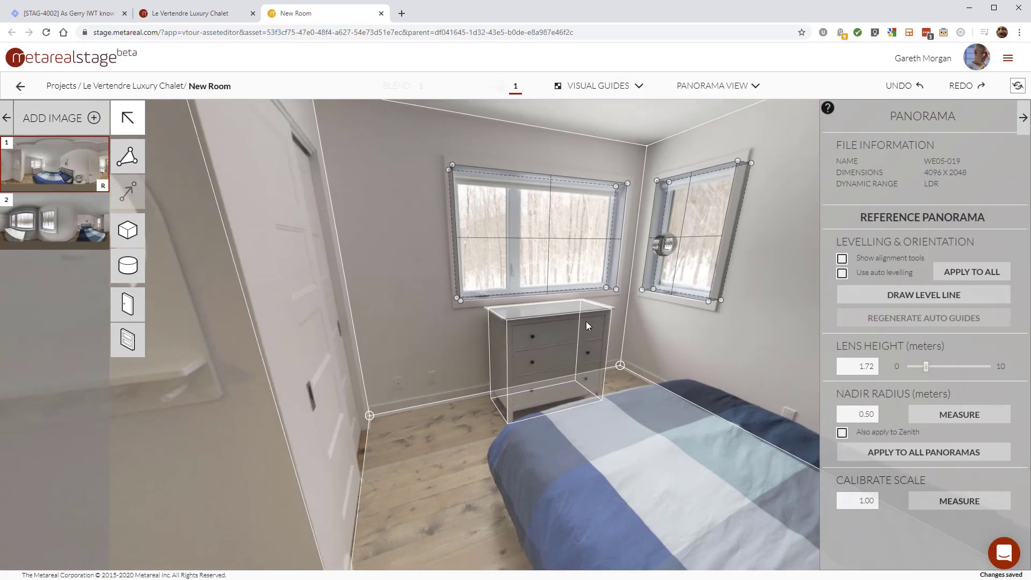
left_click(666, 244)
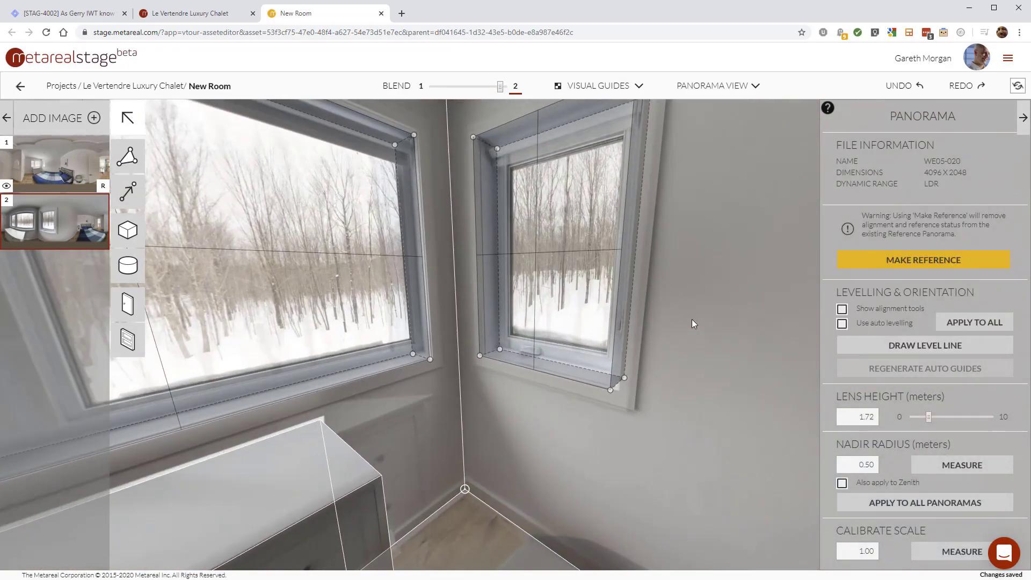
Step: In the second panorama, draw a cube's rectangular footprint on the floor beneath the bed
left_click_drag(691, 324, 299, 188)
mouse_move(460, 289)
left_mouse_down()
mouse_move(428, 246)
mouse_move(459, 268)
mouse_move(453, 279)
left_mouse_up()
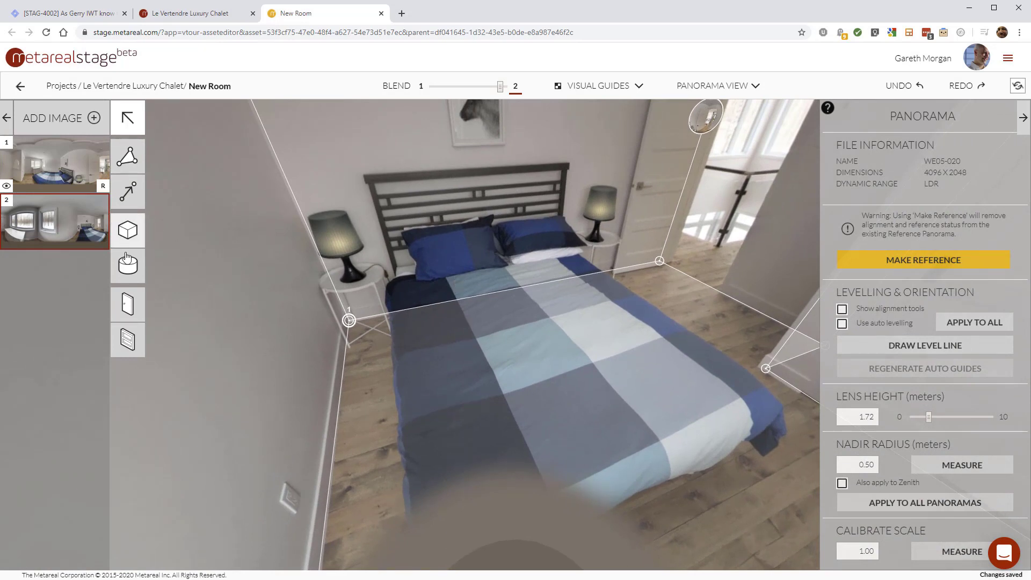
left_click(128, 229)
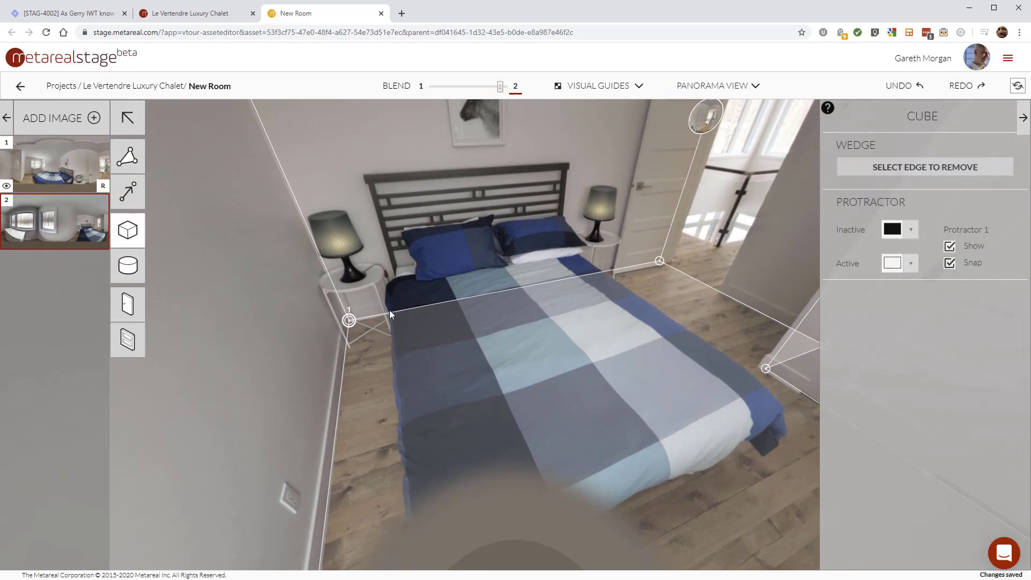
left_click_drag(404, 310, 429, 435)
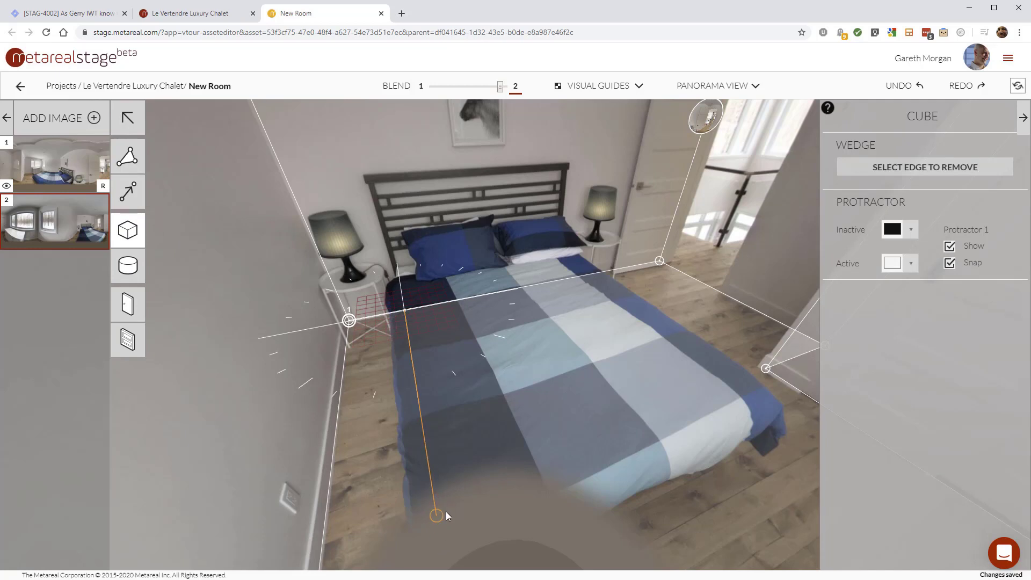
left_click(446, 513)
left_click(703, 404)
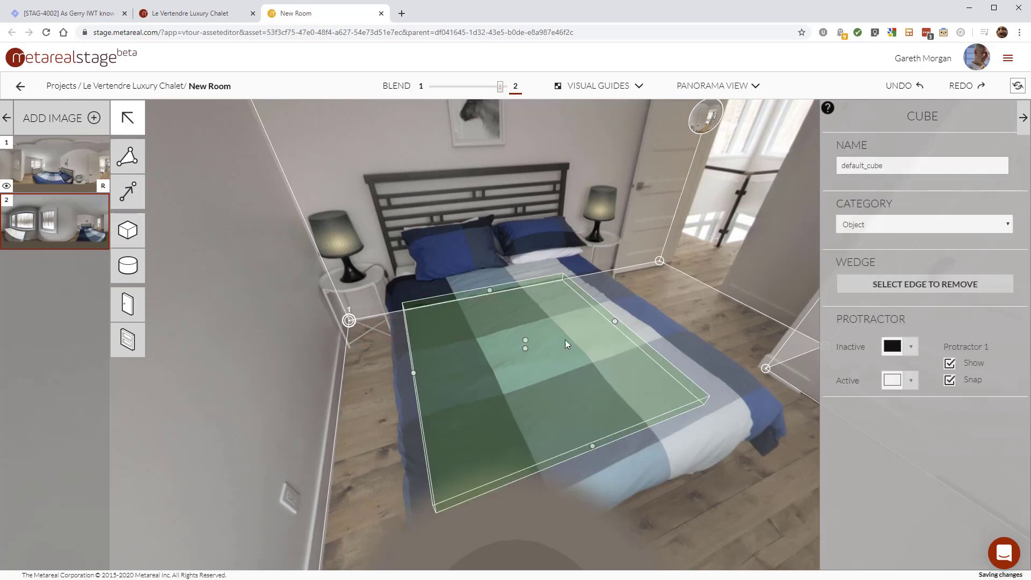
Step: Raise the bed cube to mattress height and extend its foot end to match the photographed bed
left_click_drag(519, 341, 520, 311)
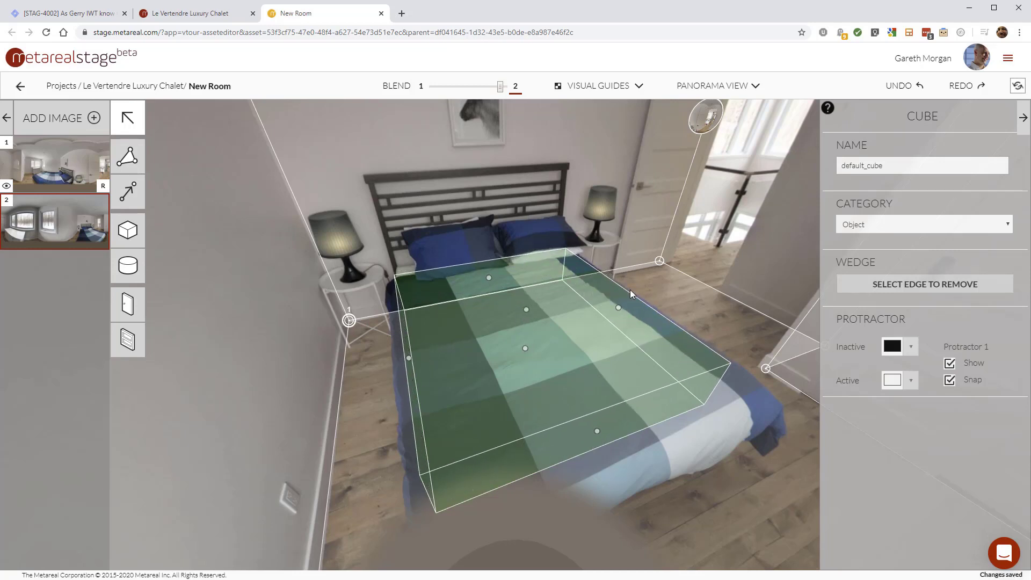
left_click_drag(596, 430, 603, 478)
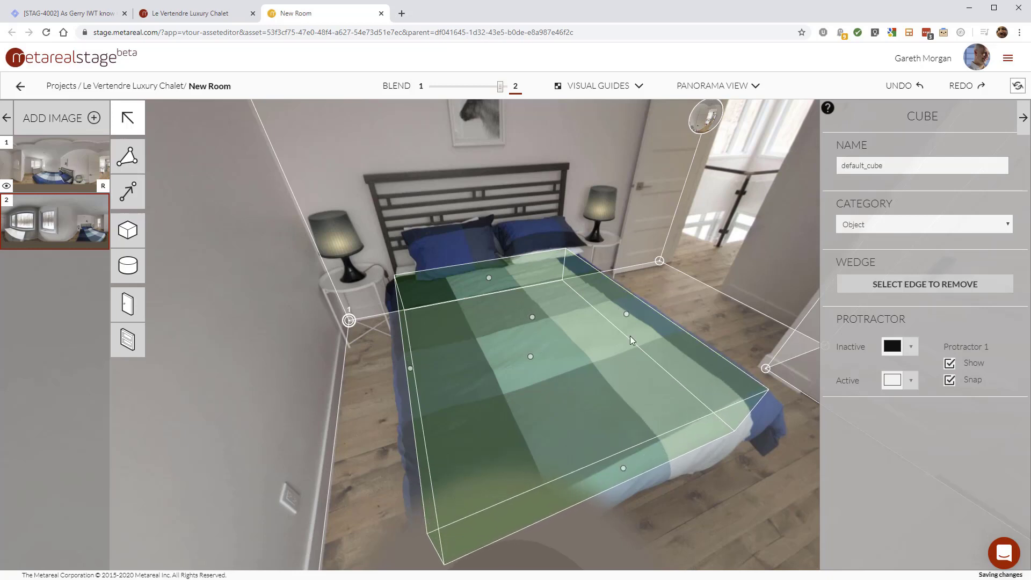
left_click_drag(624, 314, 624, 314)
left_click_drag(622, 469, 623, 473)
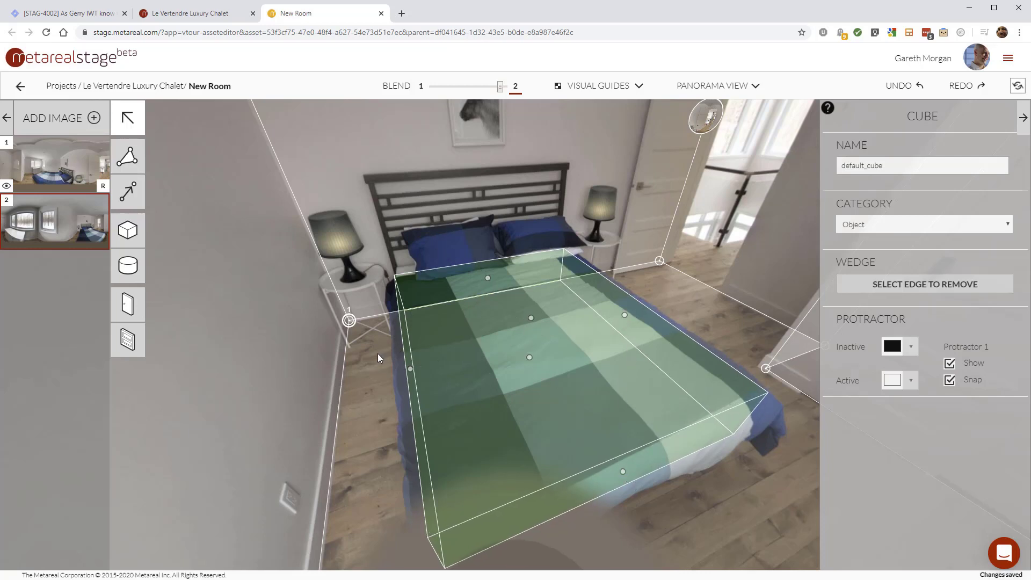
Step: Model the round bedside table on the window side with a cone whose base and height match the photo
left_click(128, 265)
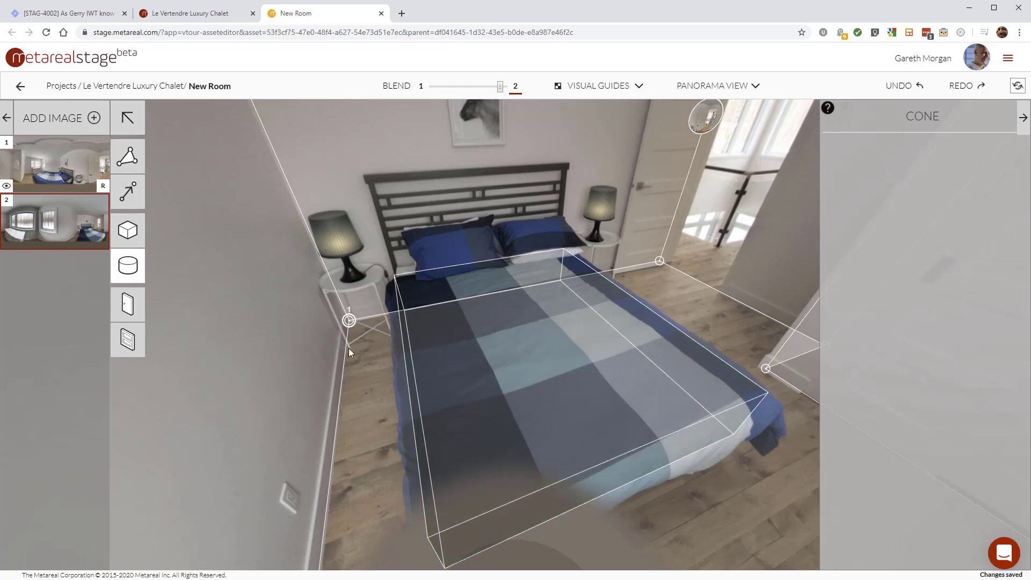
left_click(349, 349)
left_click(398, 316)
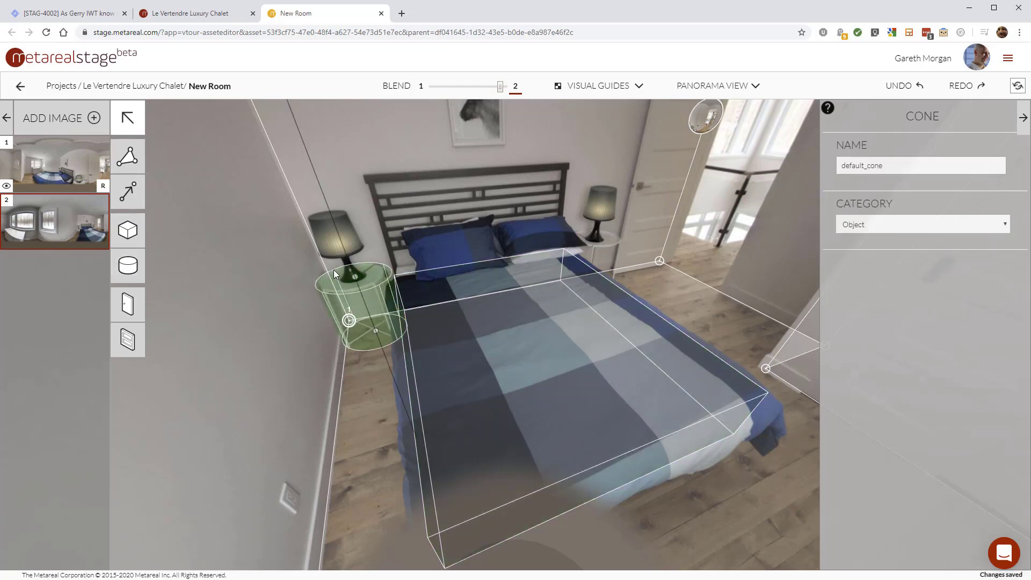
left_click(334, 271)
left_click(384, 347)
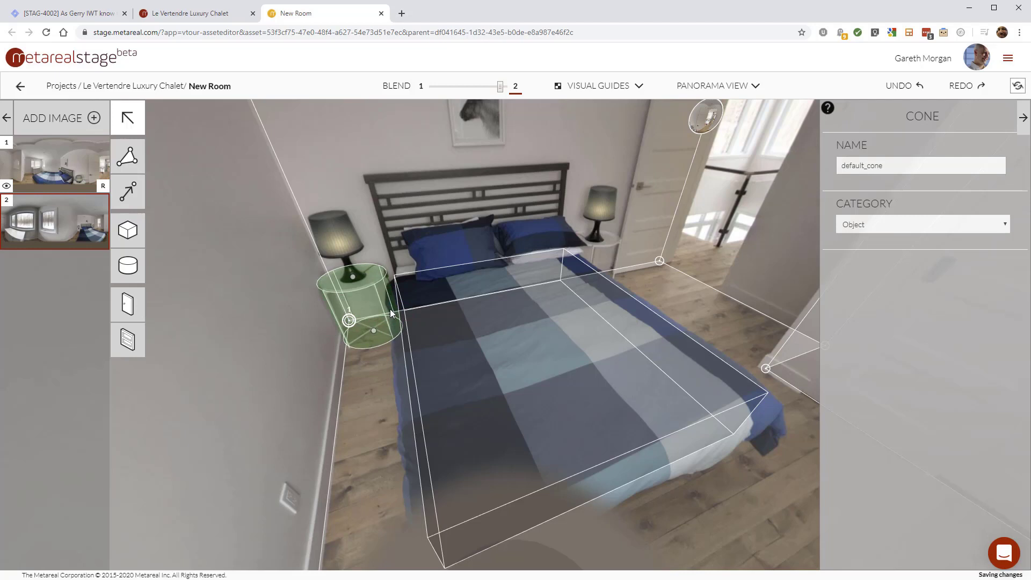
Step: Extrude stacked cones upward from the bedside table and resize them to match the lamp's base and tapered shade
left_click_drag(374, 330, 355, 250)
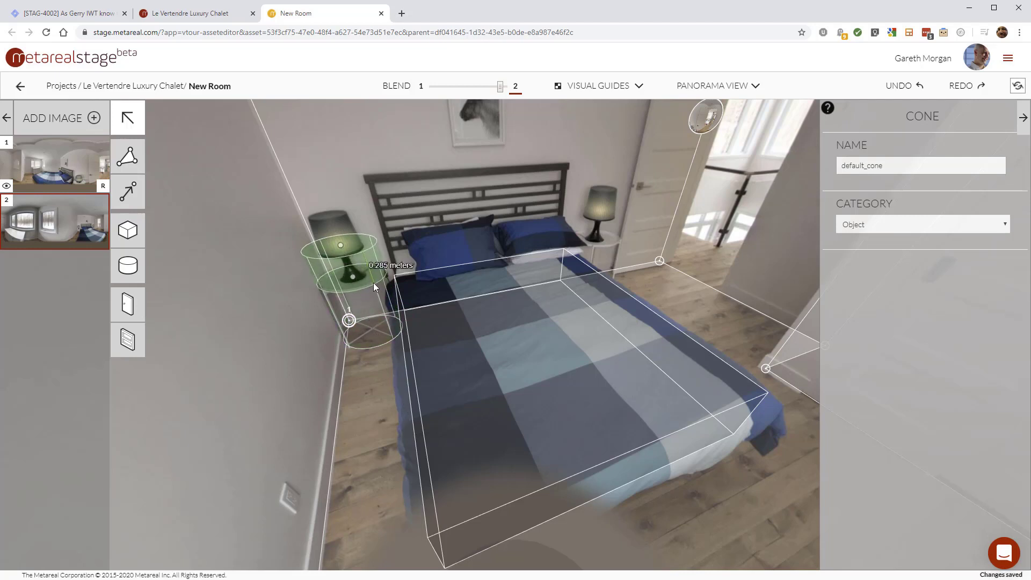
left_click_drag(380, 283, 353, 282)
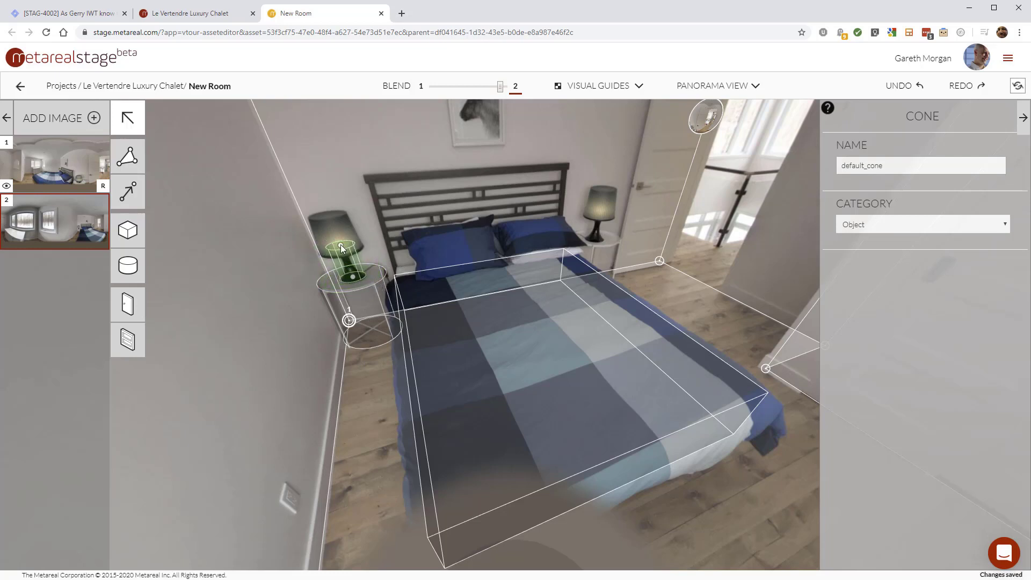
left_click_drag(344, 247, 343, 222)
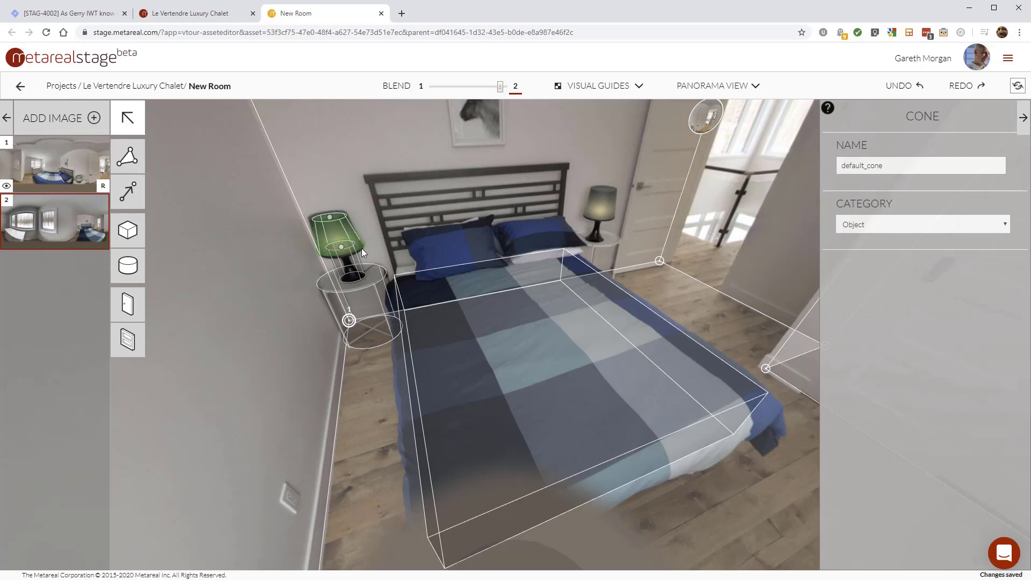
Step: Select the lamp and bedside table cones together and place a copy over the matching set on the door side of the bed
left_click(362, 248)
left_click(331, 227)
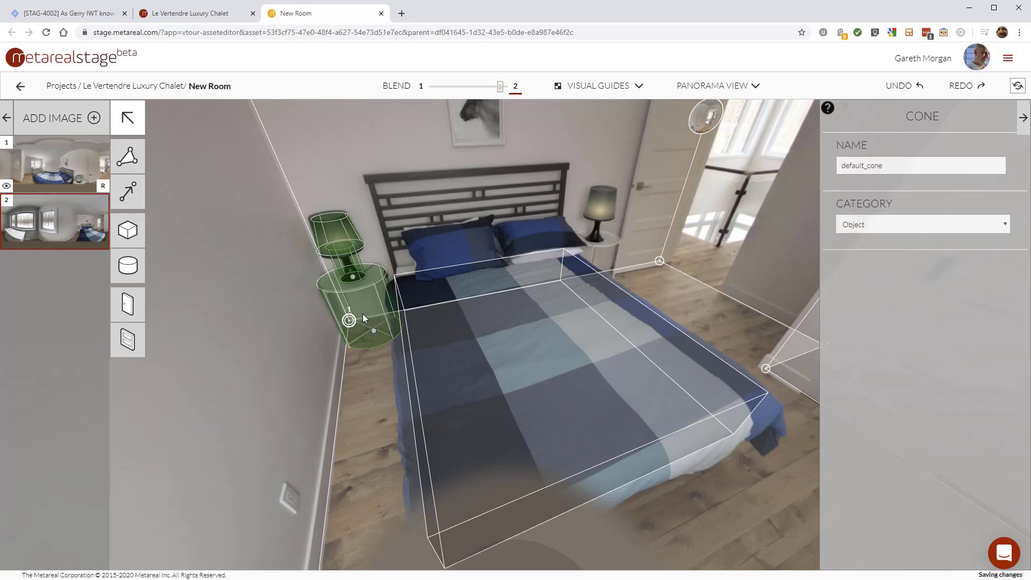
left_click_drag(365, 281, 610, 239)
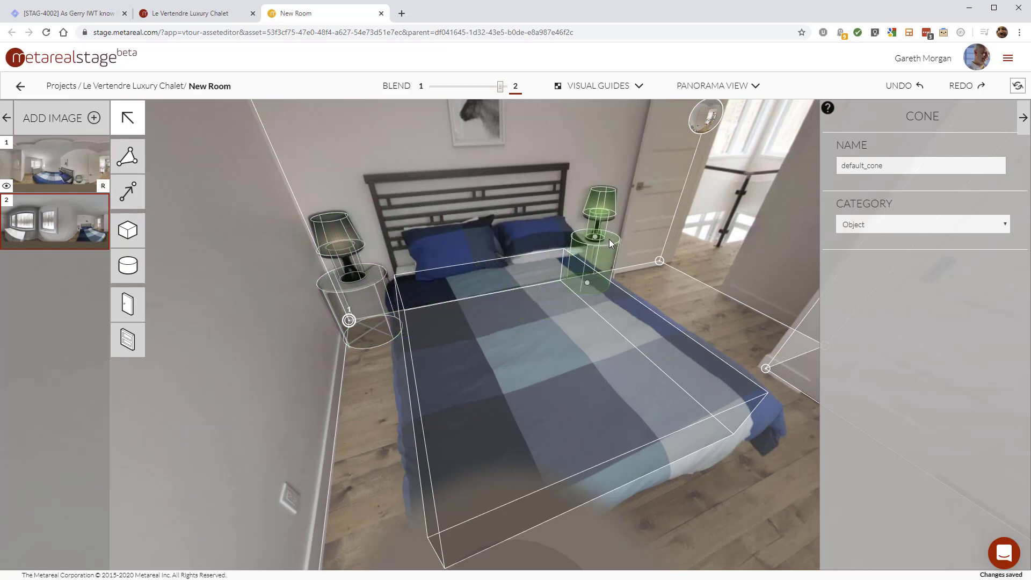
left_click(289, 143)
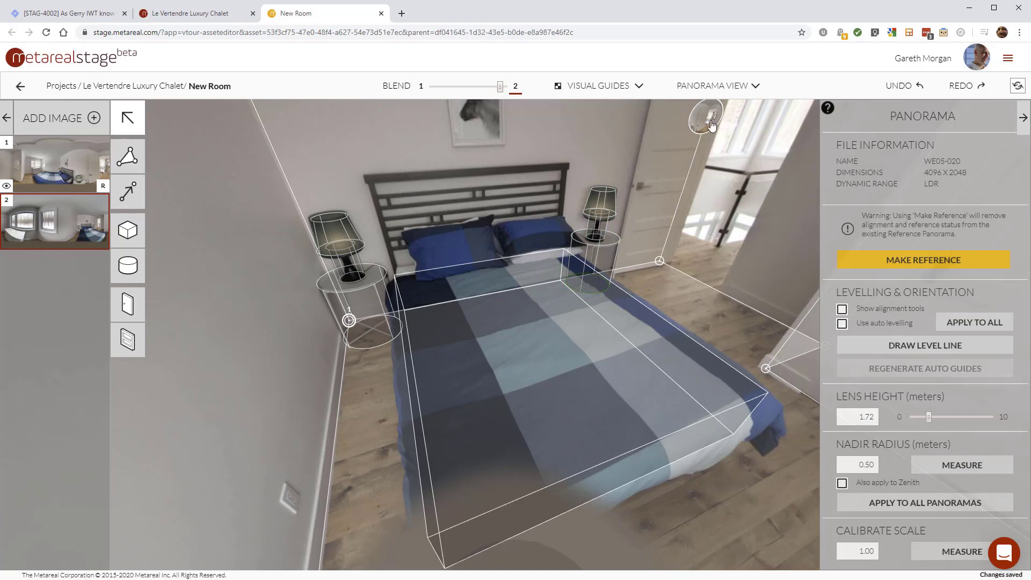
Step: From the first panorama, move the copied bedside table and lamp onto their photographed positions and check them in the second panorama
left_click(712, 125)
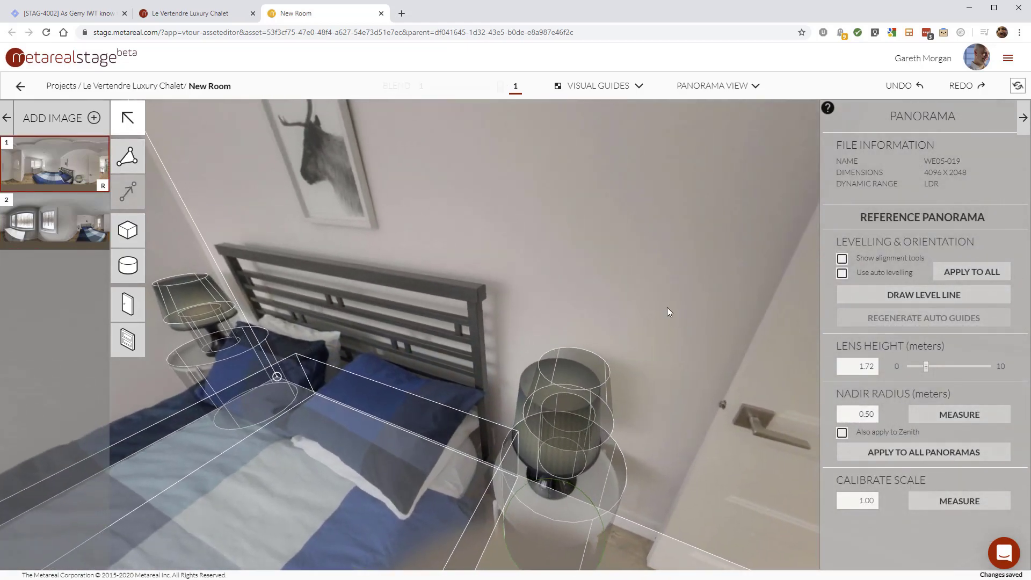
left_click(565, 366)
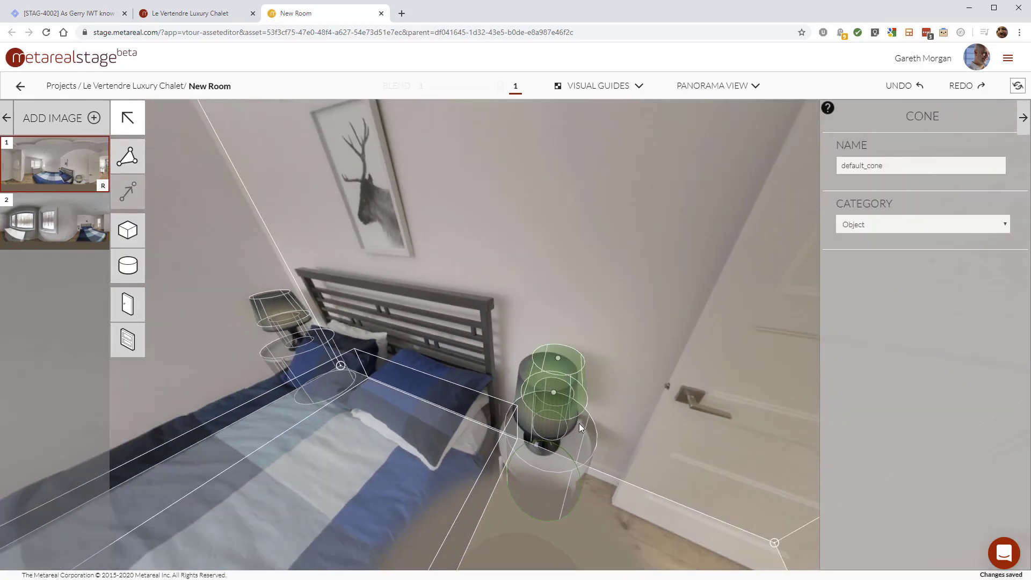
left_click_drag(575, 446, 568, 455)
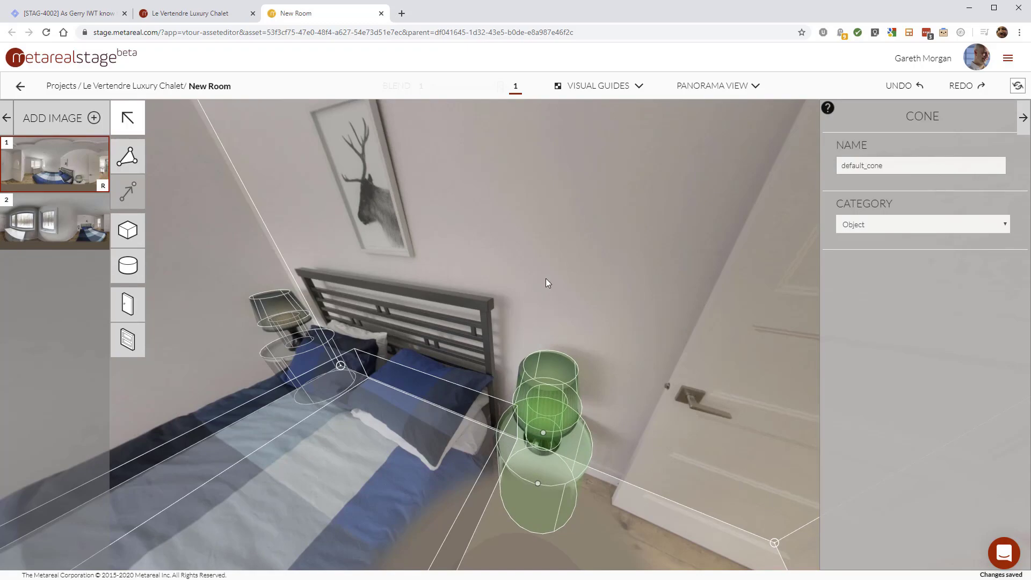
left_click_drag(546, 278, 423, 268)
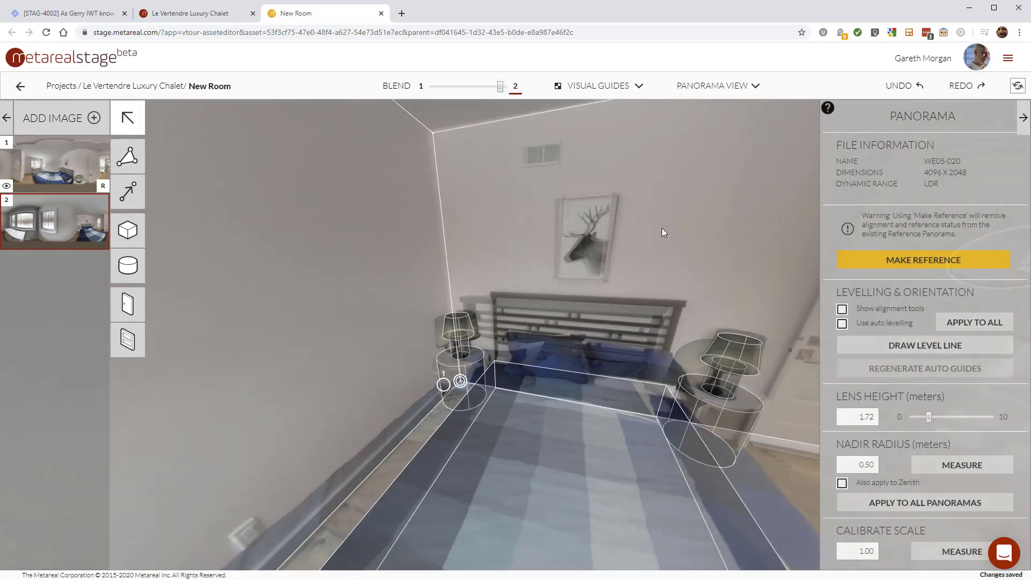
mouse_move(663, 230)
left_mouse_down()
mouse_move(755, 230)
mouse_move(579, 217)
mouse_move(550, 174)
left_mouse_up()
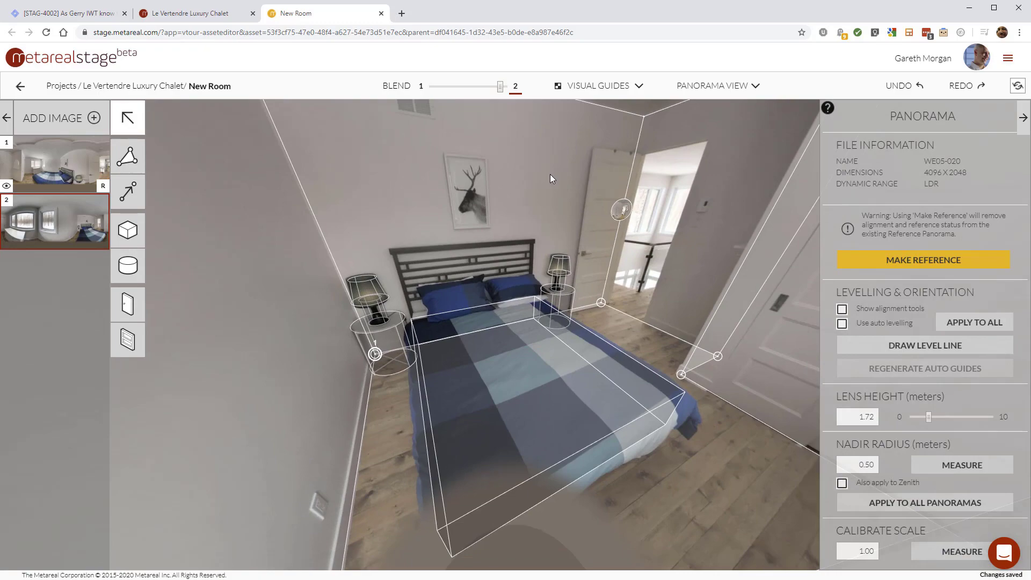
Step: Outline a door over the closet's double doors in the second panorama, from the upper corner to the opposite floor corner
left_click(623, 211)
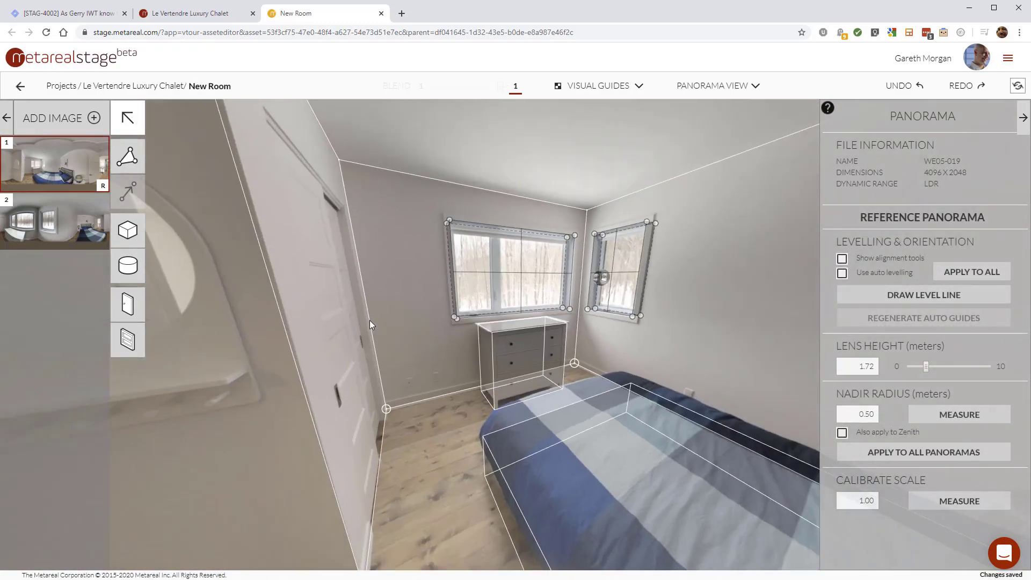
left_click(602, 277)
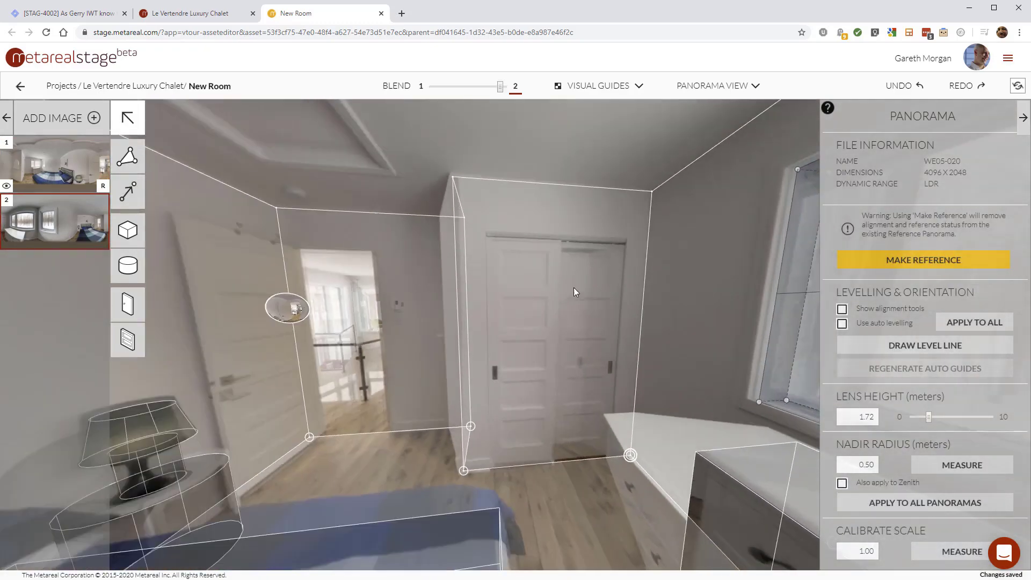
left_click(128, 303)
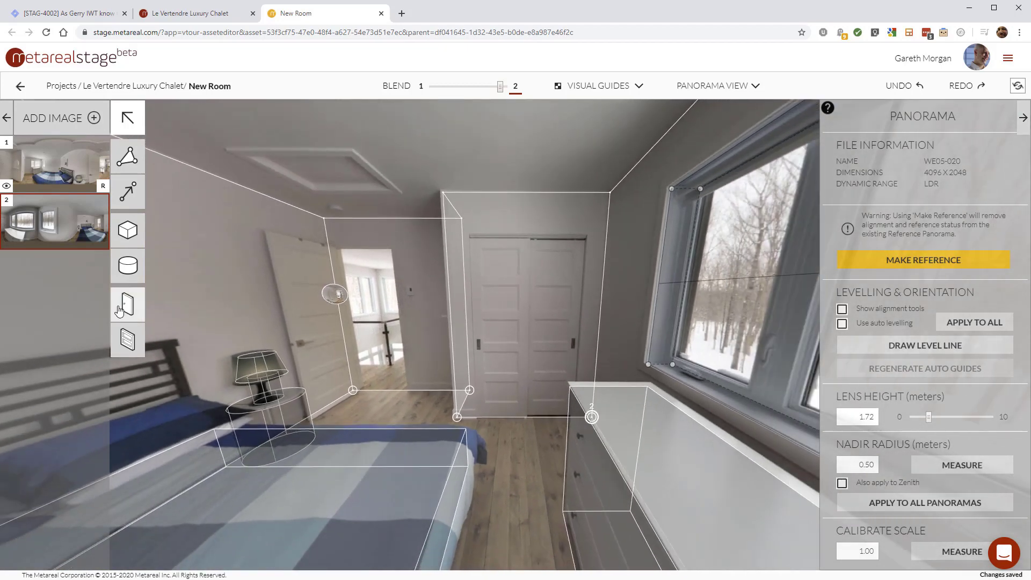
left_click(470, 234)
left_click(565, 414)
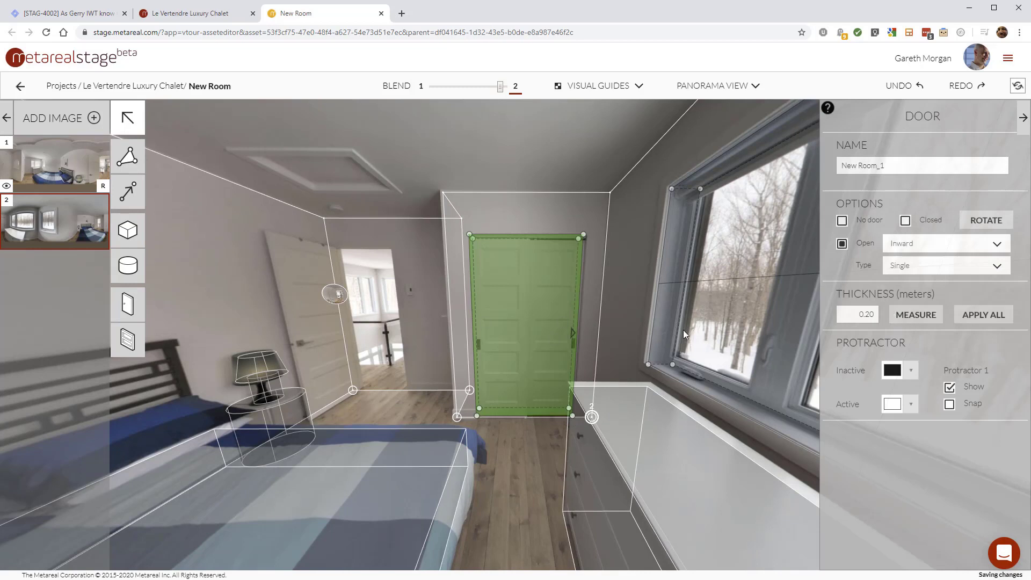
Step: Set the closet door to Closed with the Sliding opening style
left_click(906, 220)
left_click(924, 245)
left_click(917, 279)
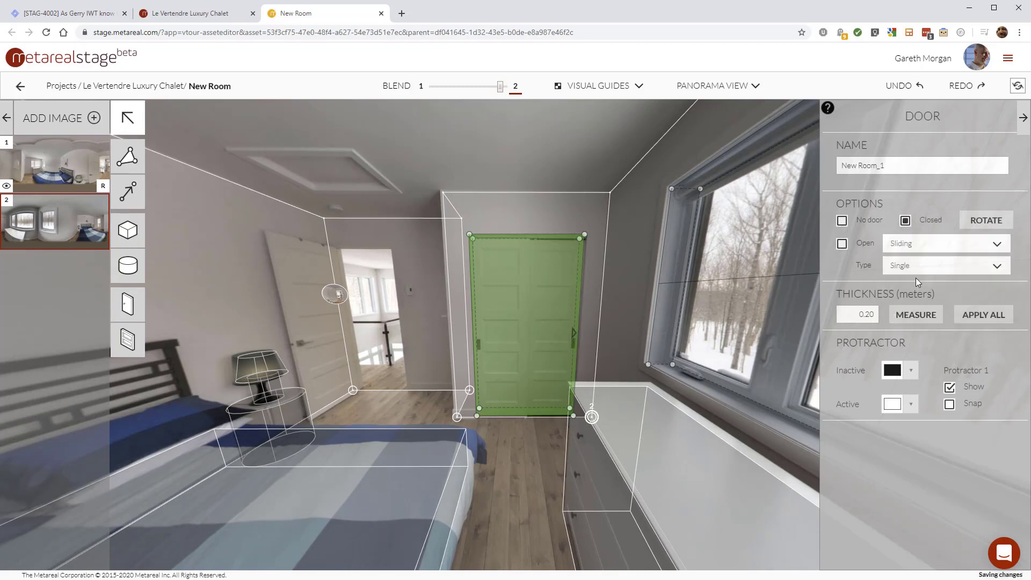
Step: From the first panorama, place the existing door "Stairs > bedroom 2" over the open doorway to the hallway
left_click_drag(376, 238, 441, 217)
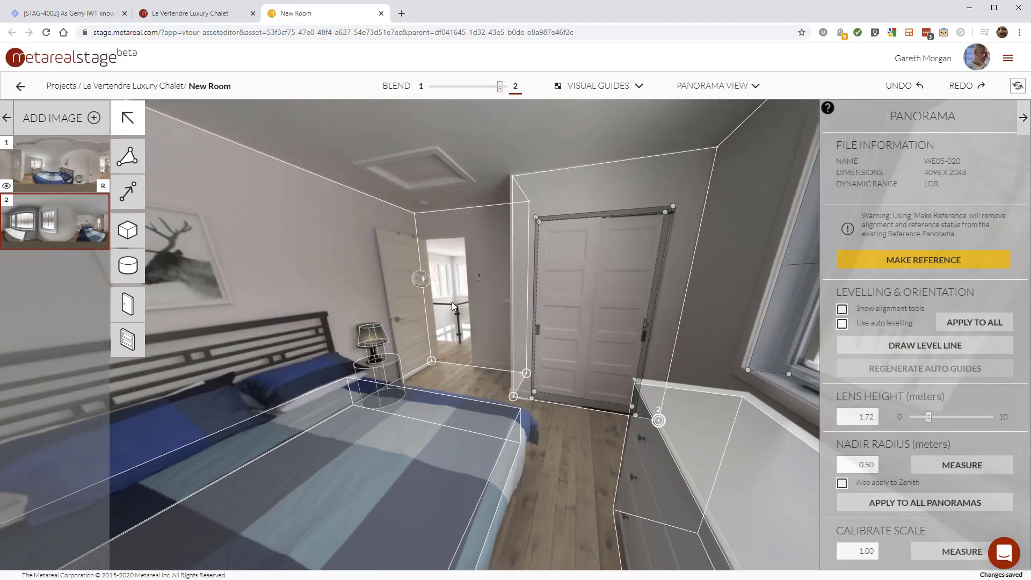
scroll(450, 304, "up", 3)
left_click_drag(449, 304, 479, 289)
left_click(441, 270)
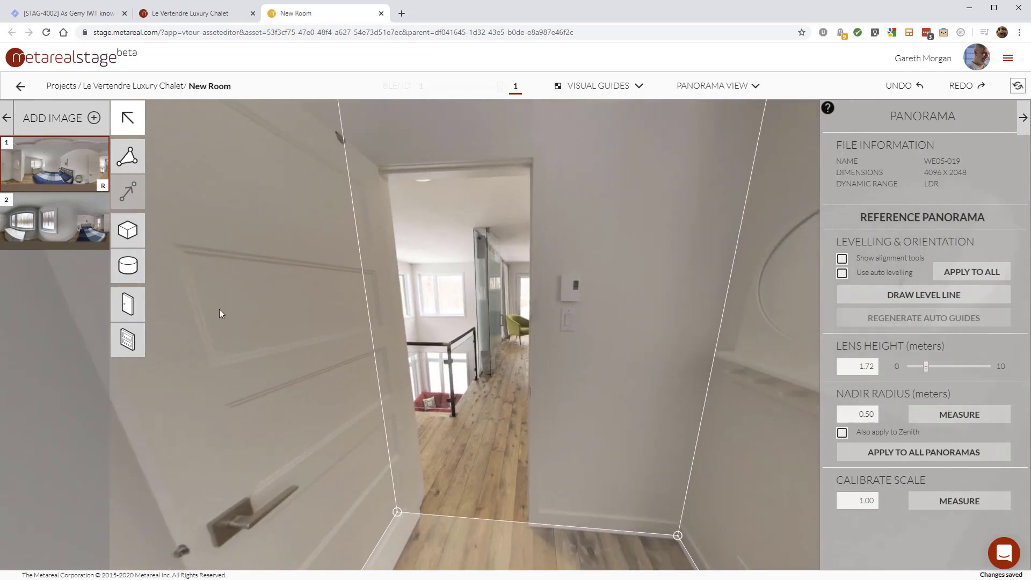
left_click(129, 311)
left_click(964, 167)
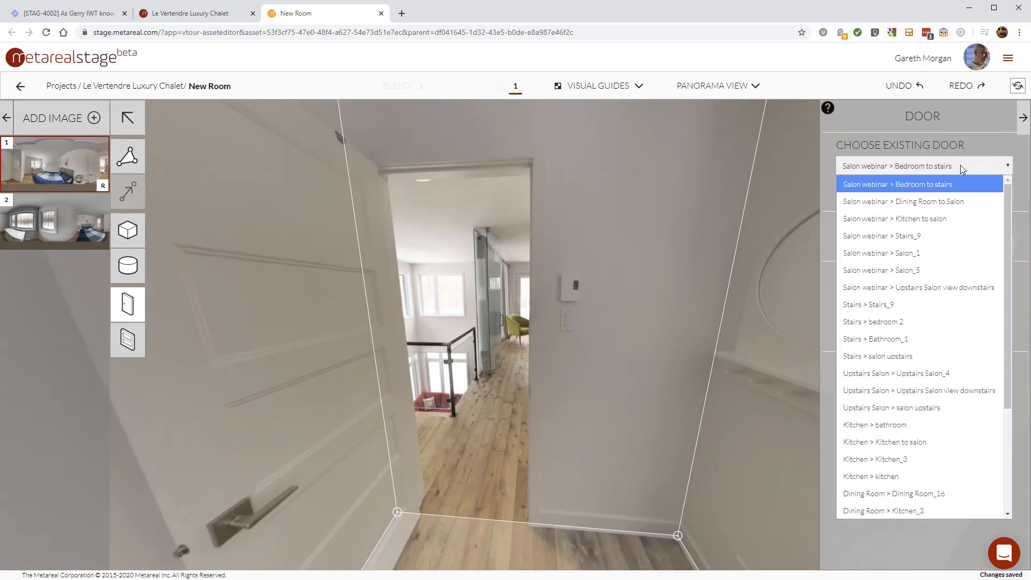
left_click(909, 322)
left_click(925, 196)
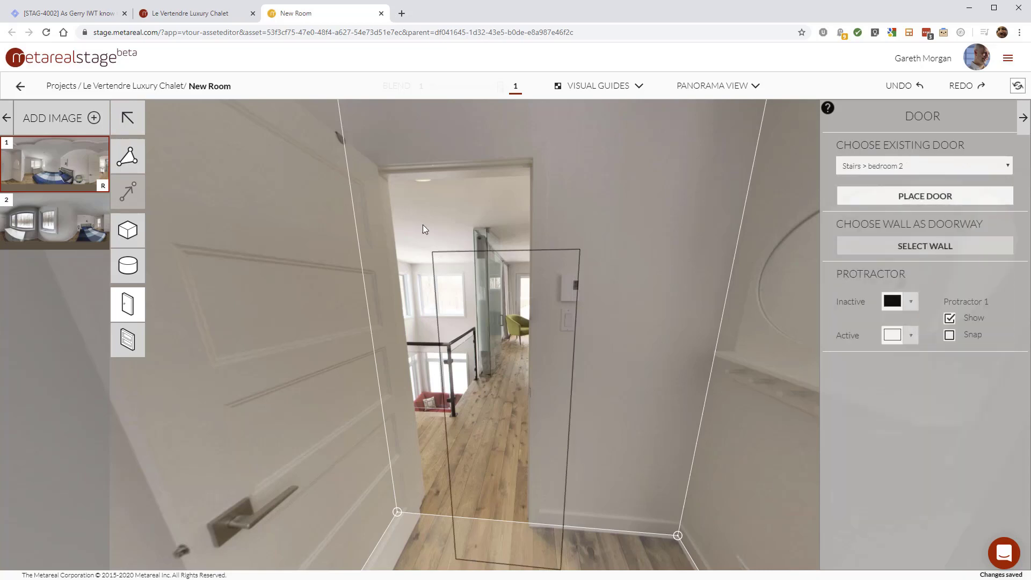
left_click(377, 168)
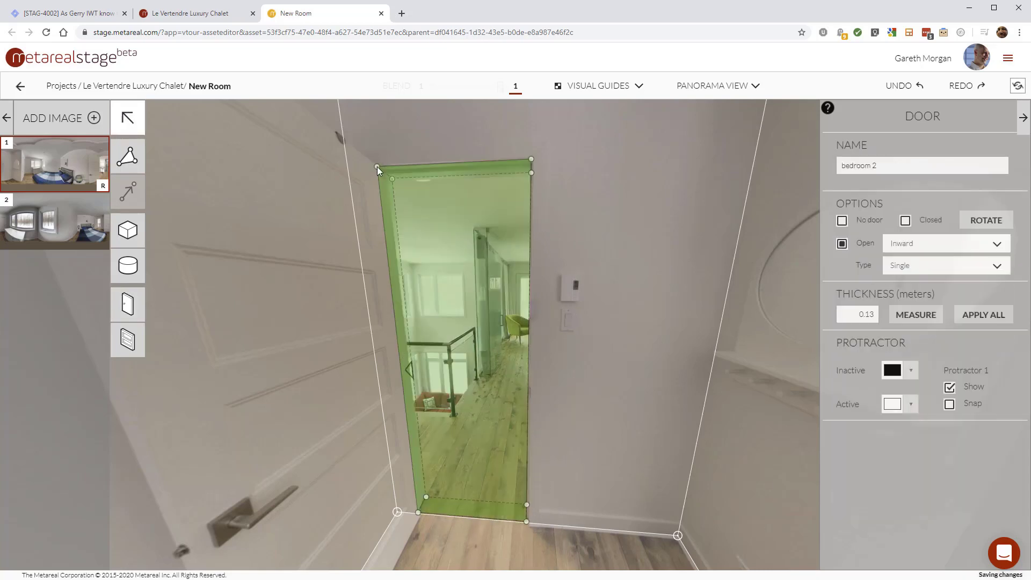
Step: Rotate the hallway door's opening direction twice to match the photographed door, then deselect it
left_click(995, 226)
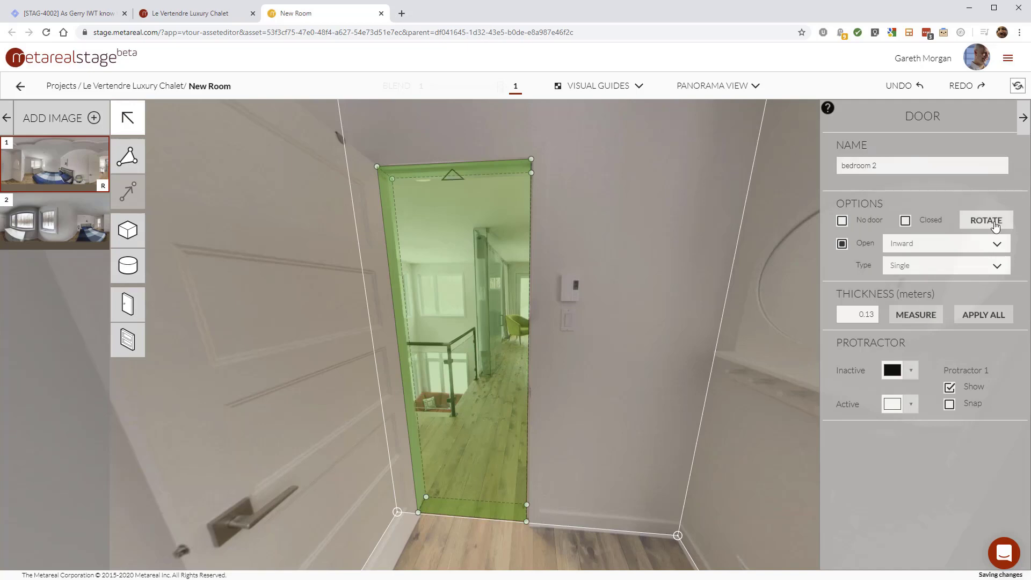
left_click(995, 226)
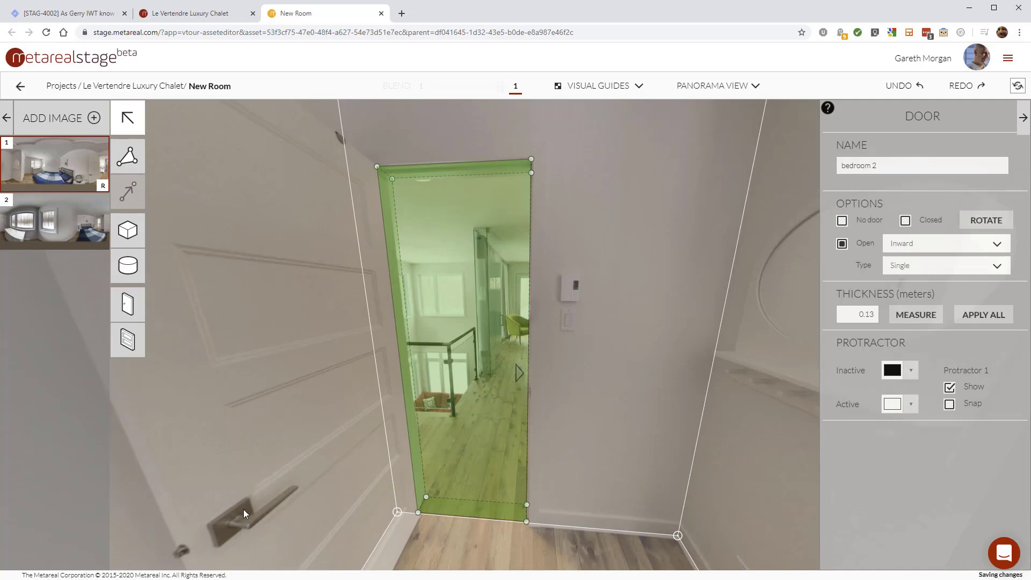
left_click(595, 395)
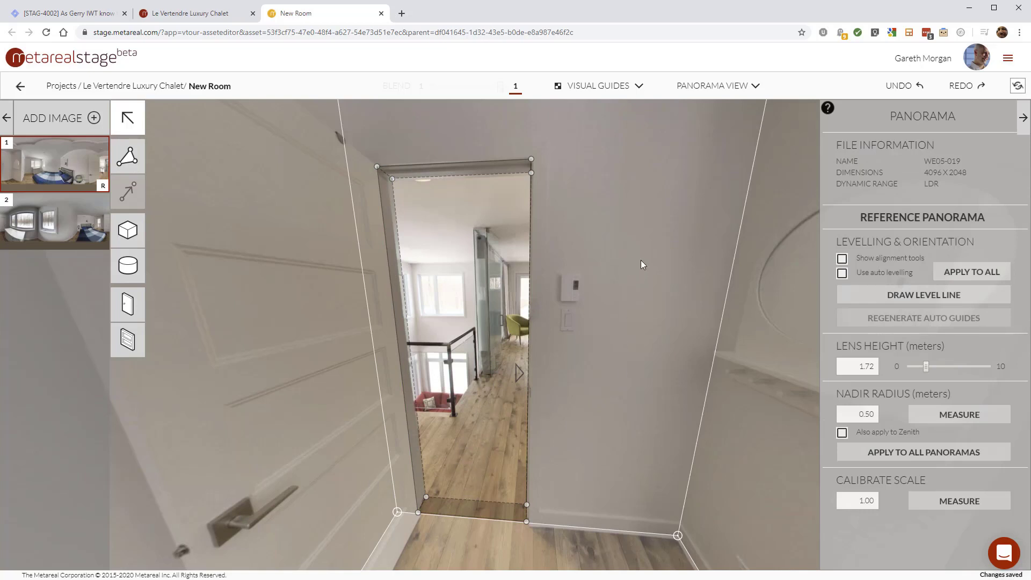
Step: Rename the room as "Bedroom 2"
left_click(189, 87)
type("Bedroom 2")
key("Return")
Step: Switch the second panorama to interactive alignment mode and move it in plan view, using the closet wall corner as the handle
left_click_drag(675, 175, 633, 170)
left_click_drag(707, 190, 420, 172)
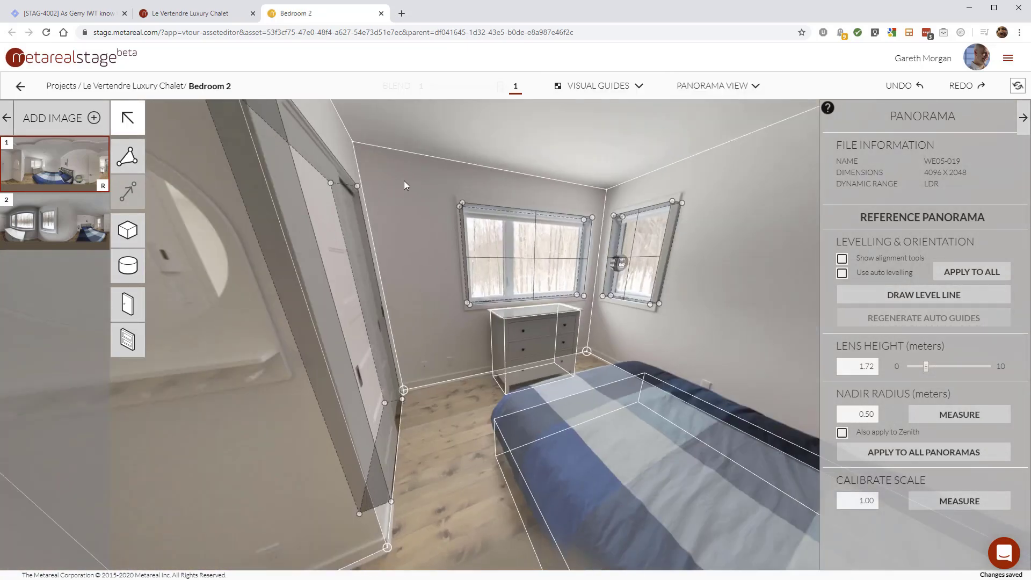
left_click_drag(409, 182, 615, 189)
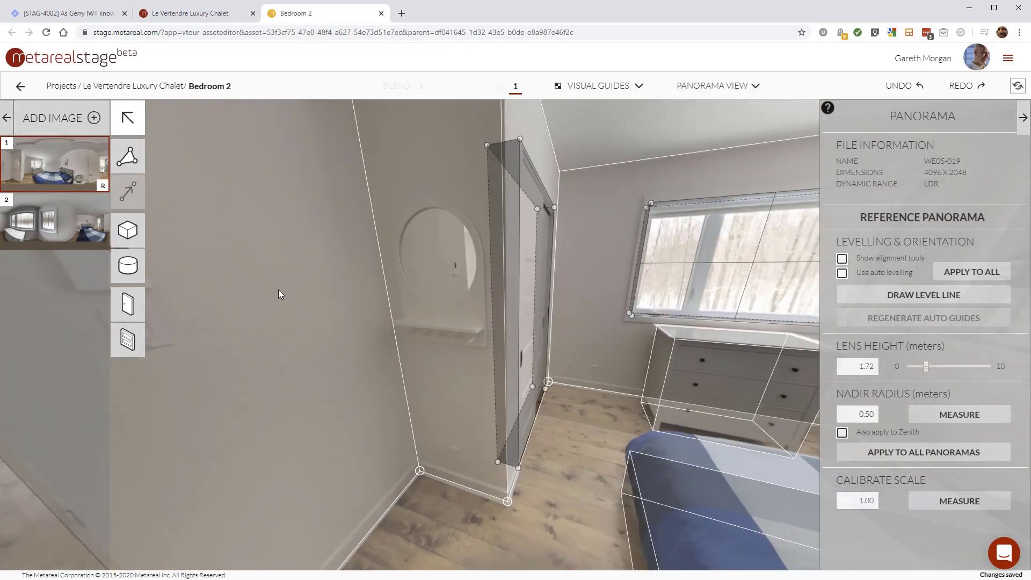
left_click(65, 232)
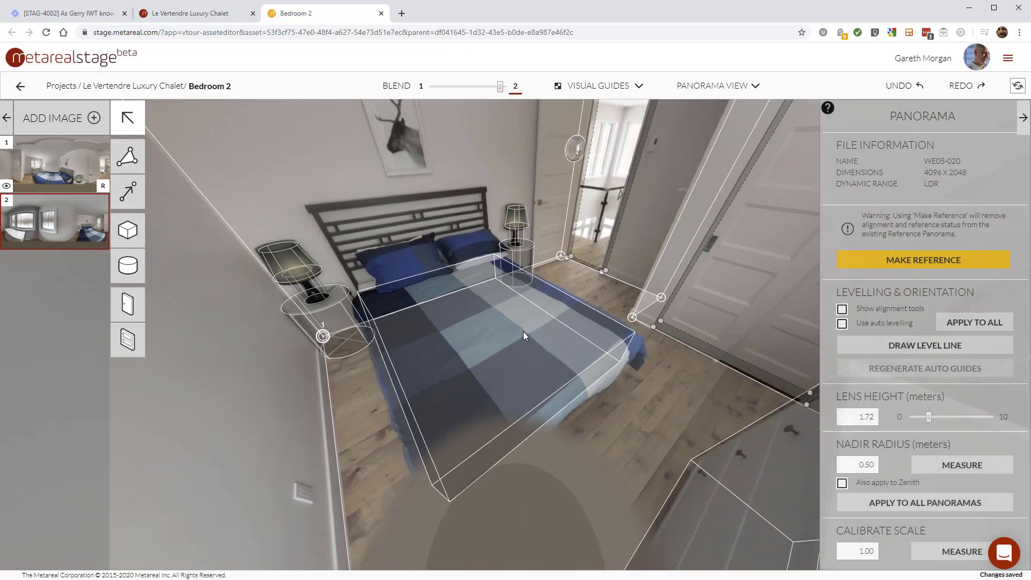
left_click(128, 191)
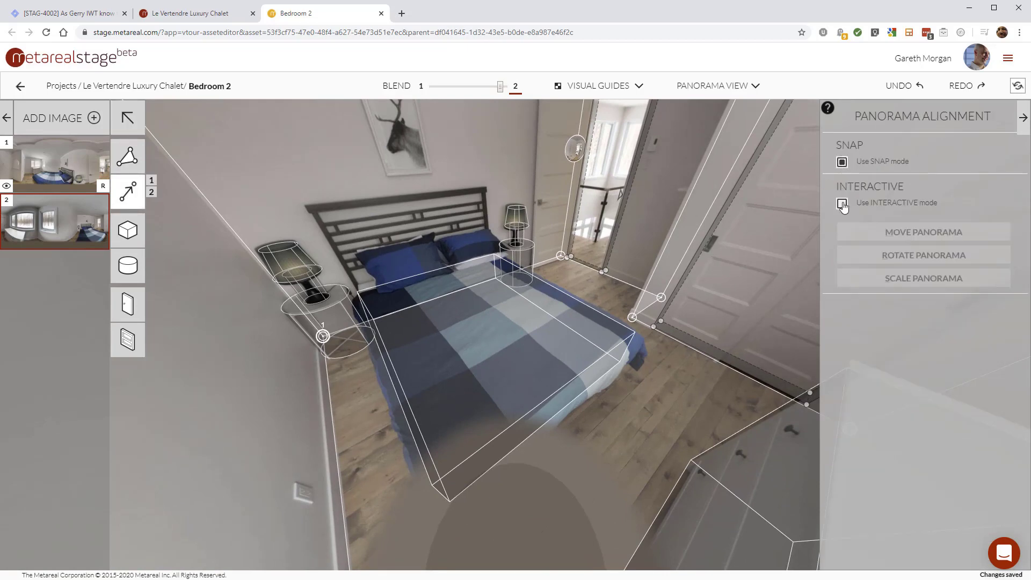
left_click(842, 204)
left_click_drag(390, 400, 552, 322)
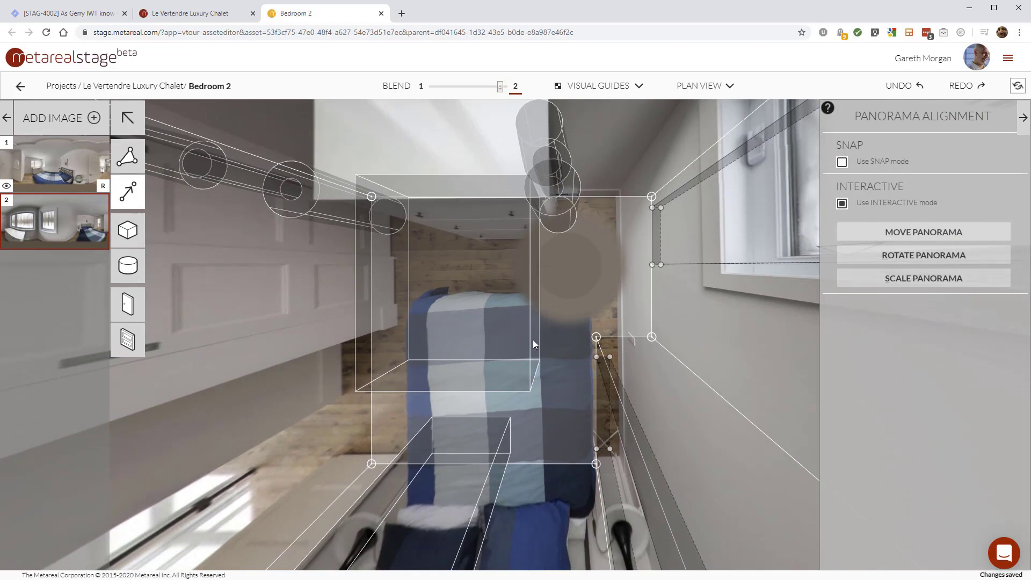
scroll(534, 340, "down", 2)
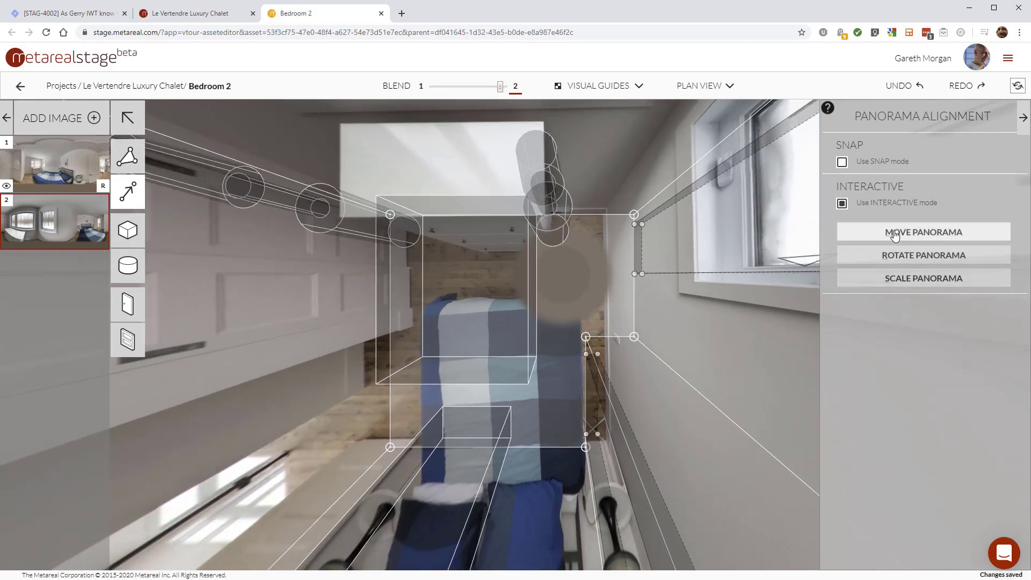
left_click(895, 233)
left_click_drag(586, 340, 764, 352)
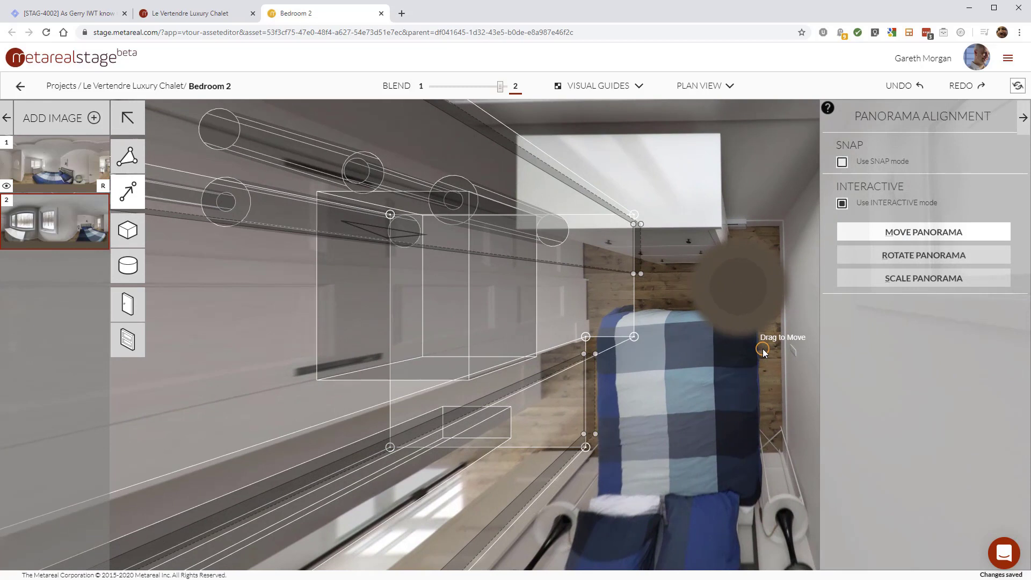
Step: Rotate the second panorama about the closet wall corner until it matches the room outline, and check the alignment in panorama view
left_click(927, 257)
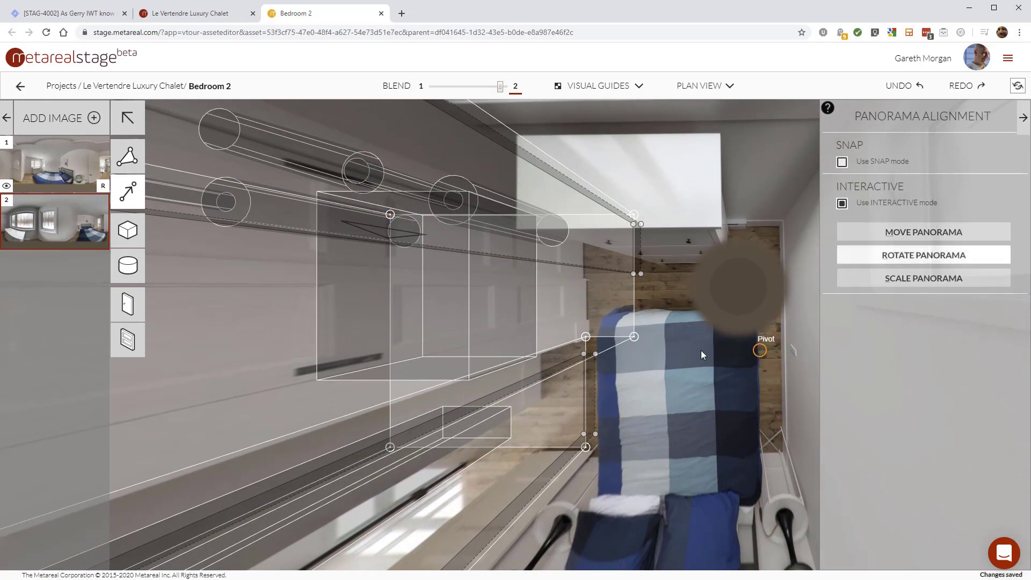
left_click_drag(763, 348, 586, 342)
left_click_drag(344, 200, 669, 393)
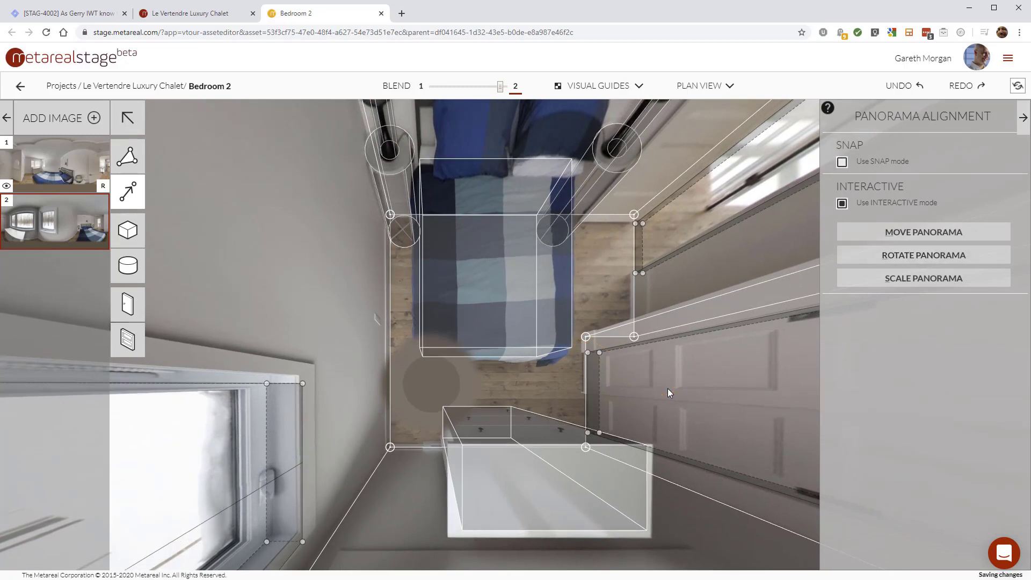
left_click(694, 87)
left_click(695, 113)
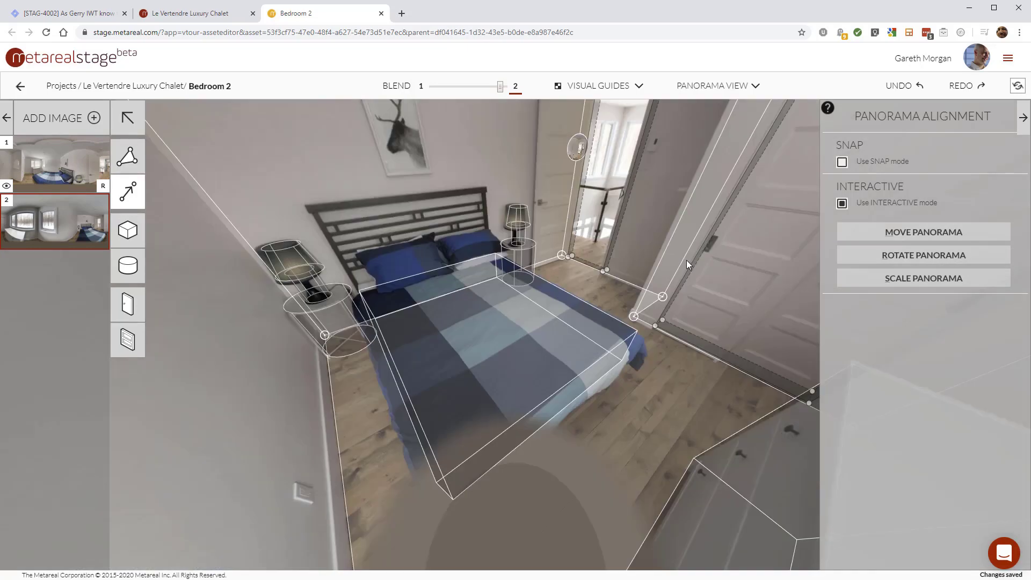
left_click_drag(511, 156, 543, 167)
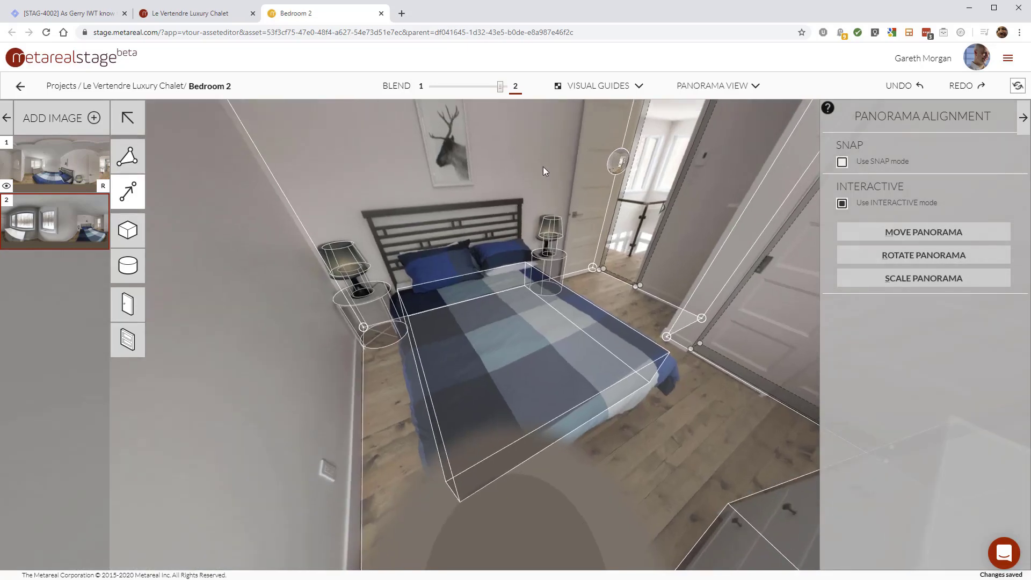
left_click(128, 118)
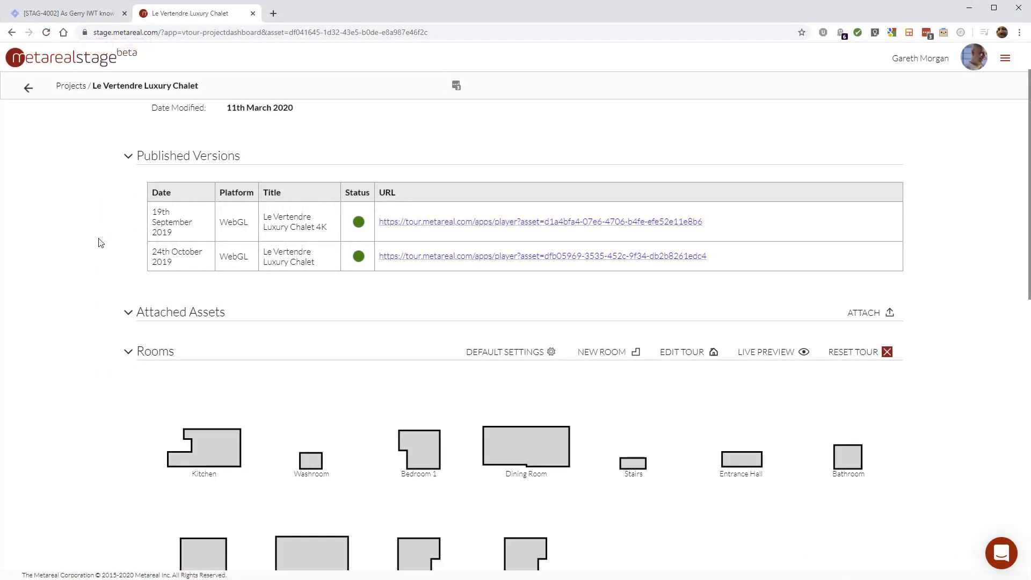
Step: Open the project's tour for editing and place Bedroom 2 on the first floor, against the Stairs doorway above Bedroom 1
scroll(99, 241, "down", 4)
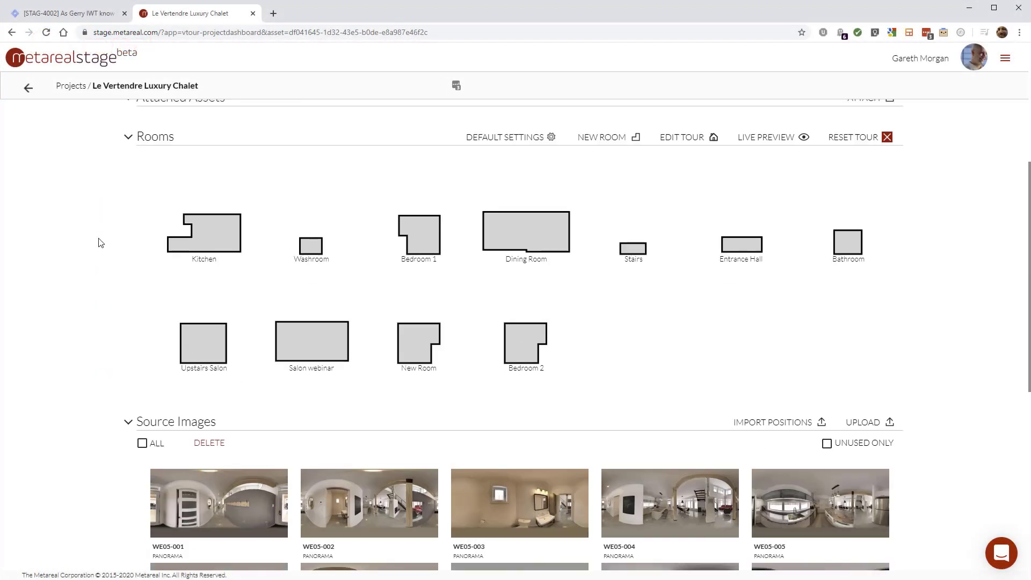
scroll(99, 242, "up", 3)
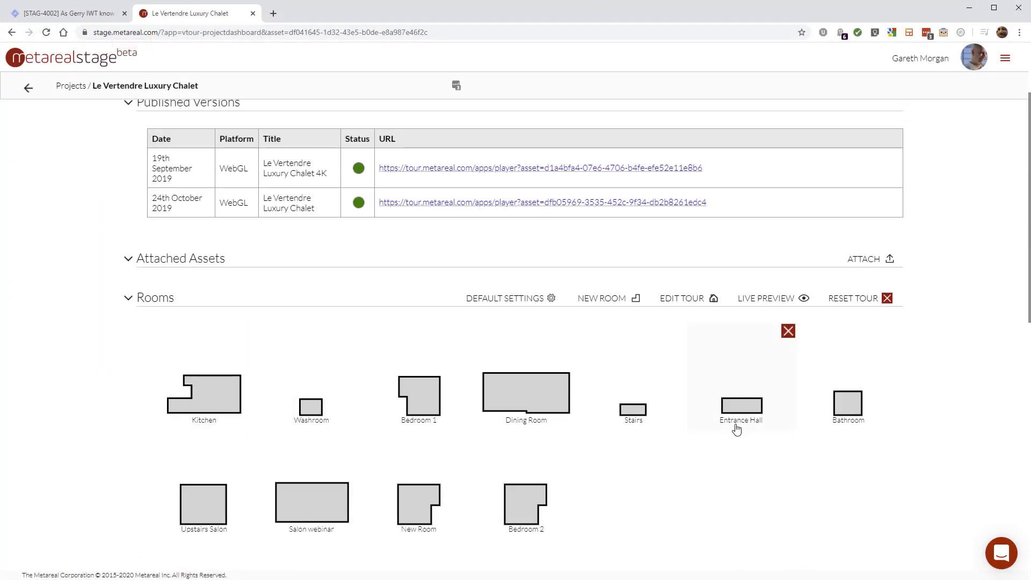
left_click(693, 302)
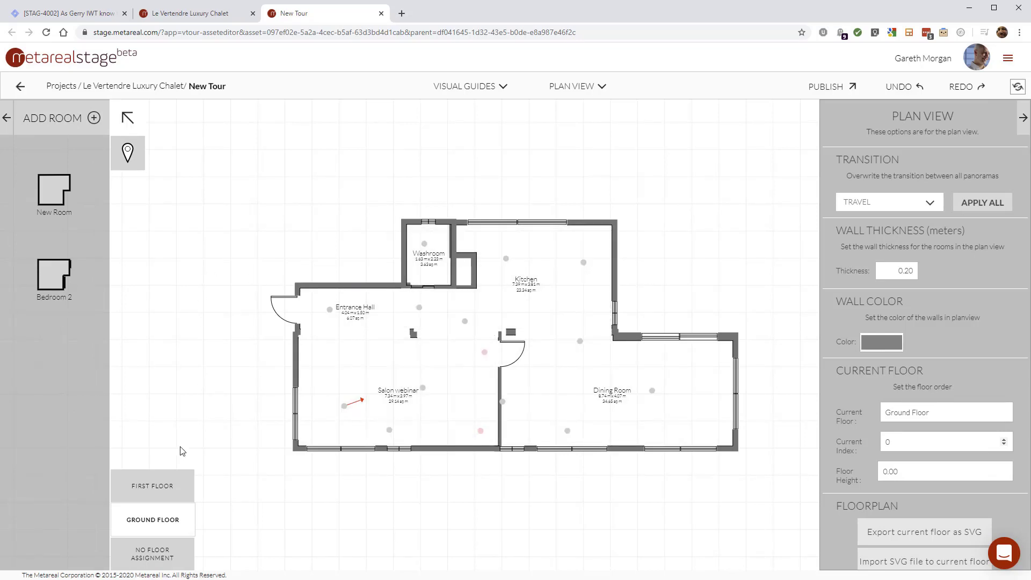
left_click(149, 489)
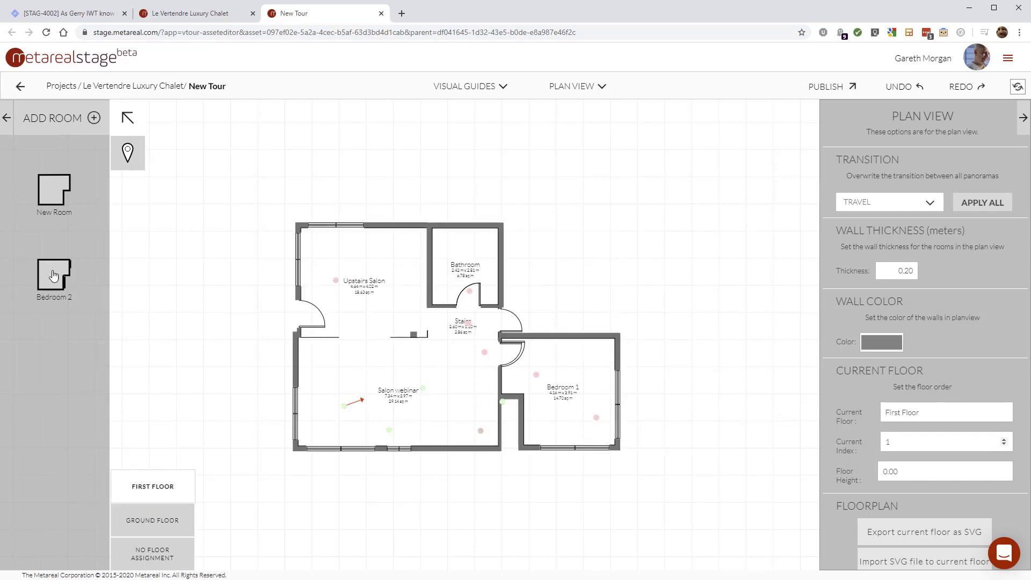
left_click_drag(54, 275, 562, 250)
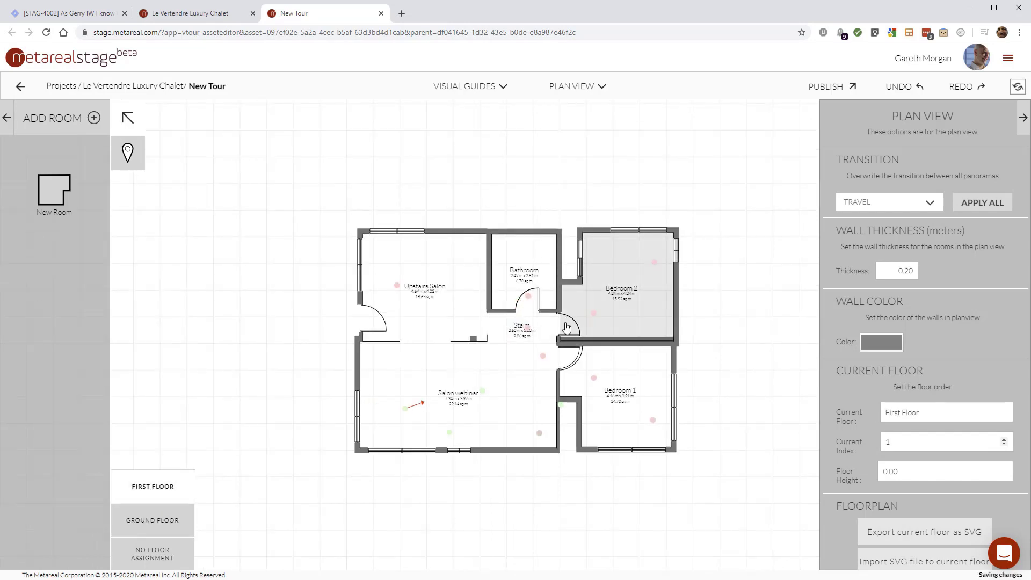
Step: Show the tour in model view and examine how Bedroom 2 fits with the surrounding rooms
left_click(577, 87)
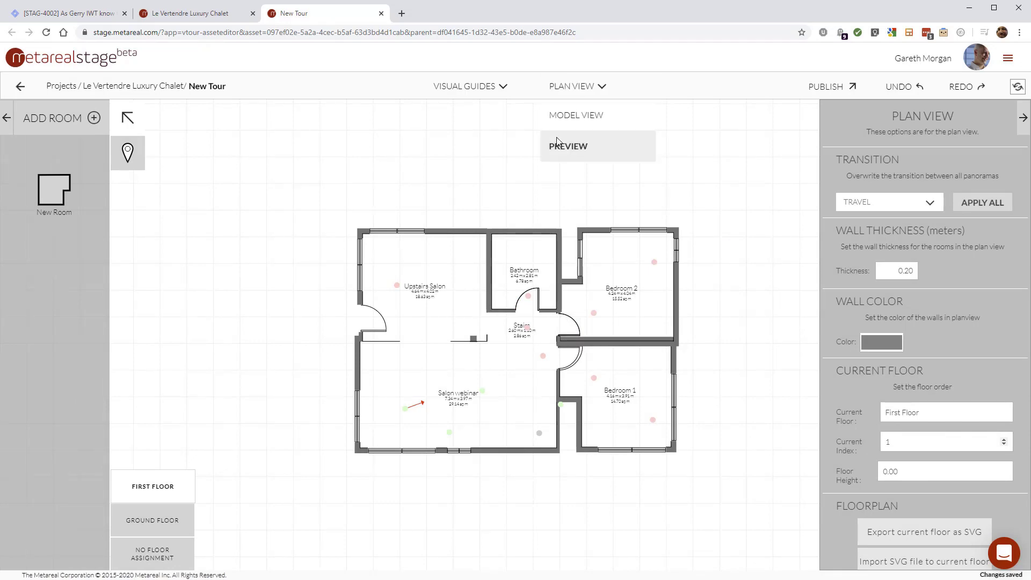
left_click(564, 117)
left_click_drag(698, 189, 511, 134)
left_click_drag(615, 247, 746, 230)
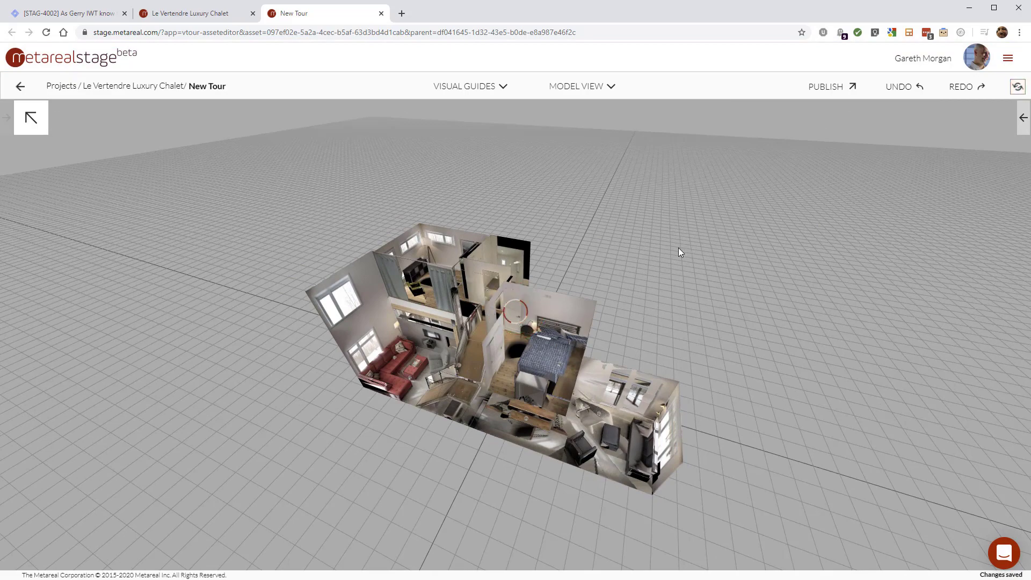
left_click_drag(569, 263, 591, 194)
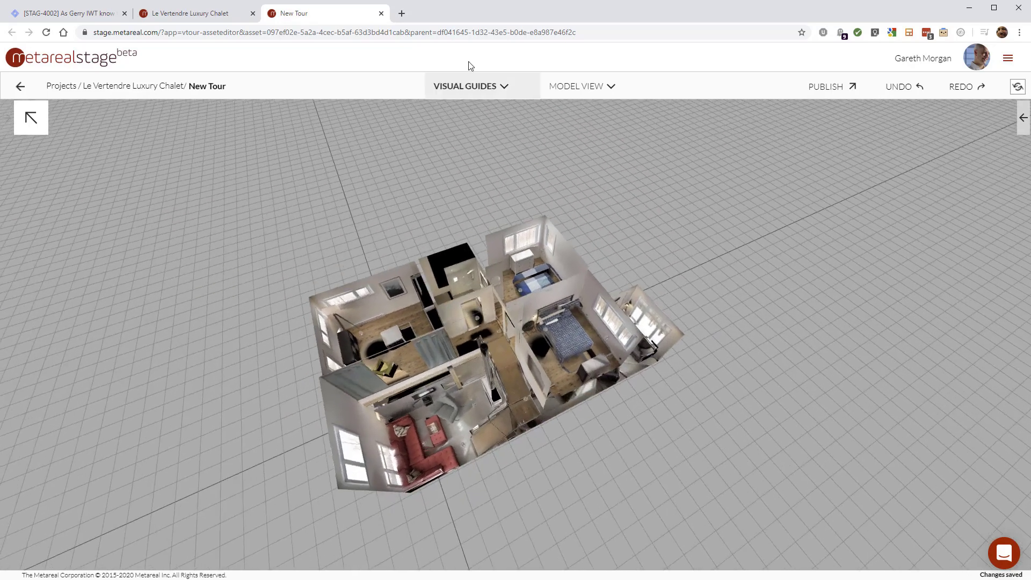
Step: Display the panorama connections in the model and inspect the one linking the two Bedroom 2 panoramas
left_click(475, 90)
left_click(472, 115)
left_click_drag(620, 259, 511, 231)
left_click_drag(642, 168, 453, 338)
left_click(473, 311)
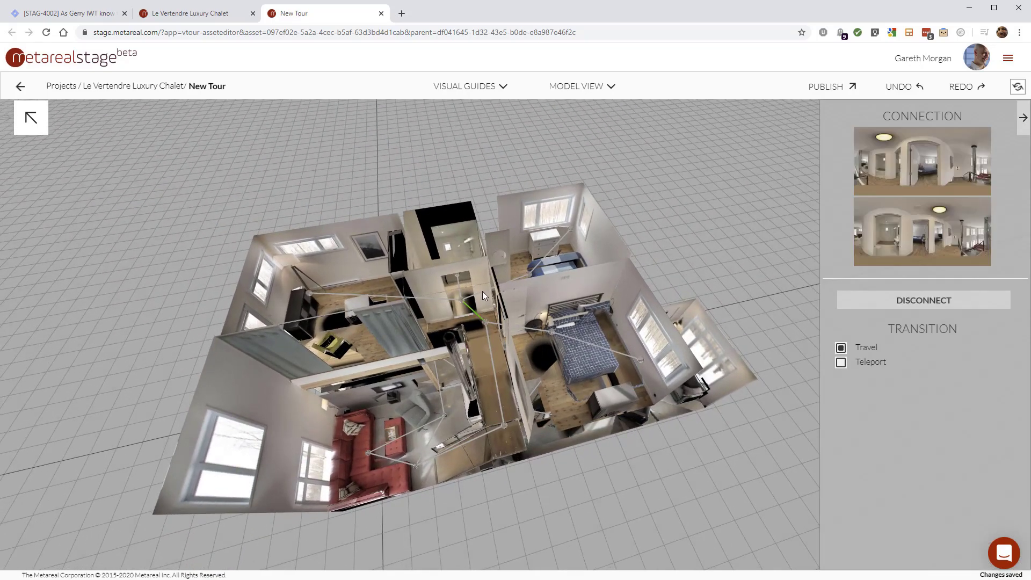
left_click(494, 287)
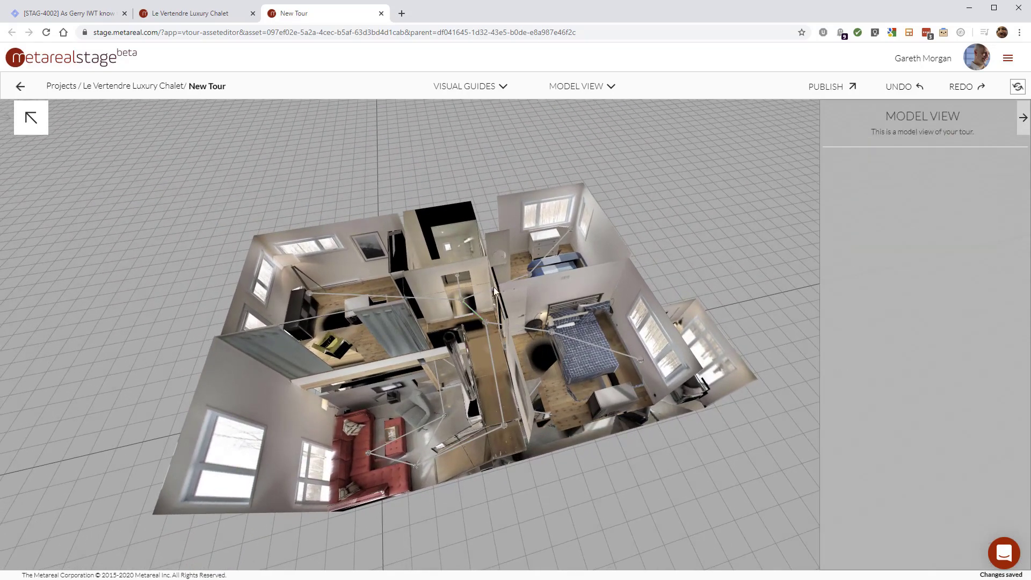
left_click(541, 261)
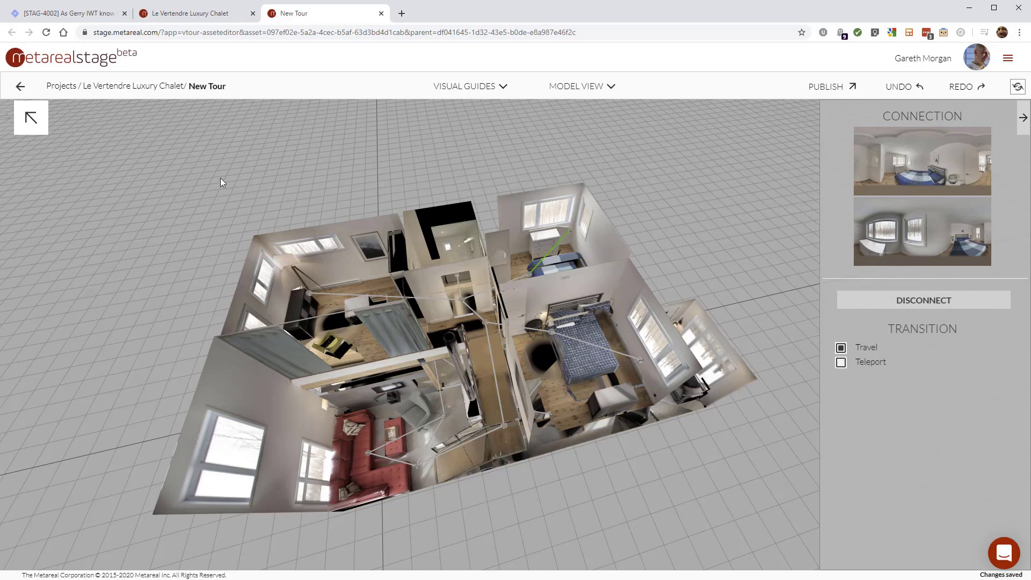
Step: Inspect the connection between the salon panoramas near the red sofa
left_click_drag(195, 176, 282, 276)
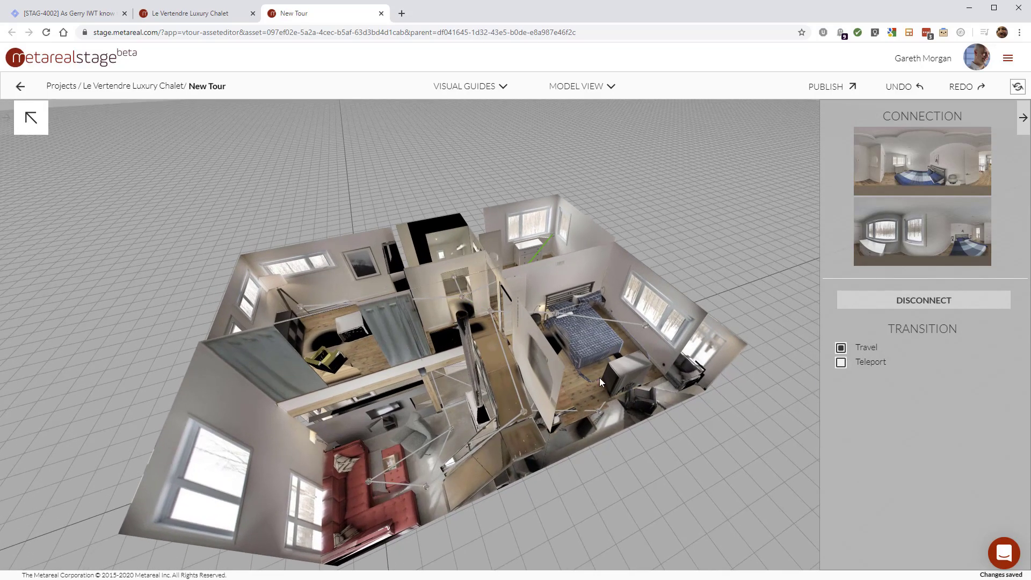
left_click_drag(595, 374, 495, 380)
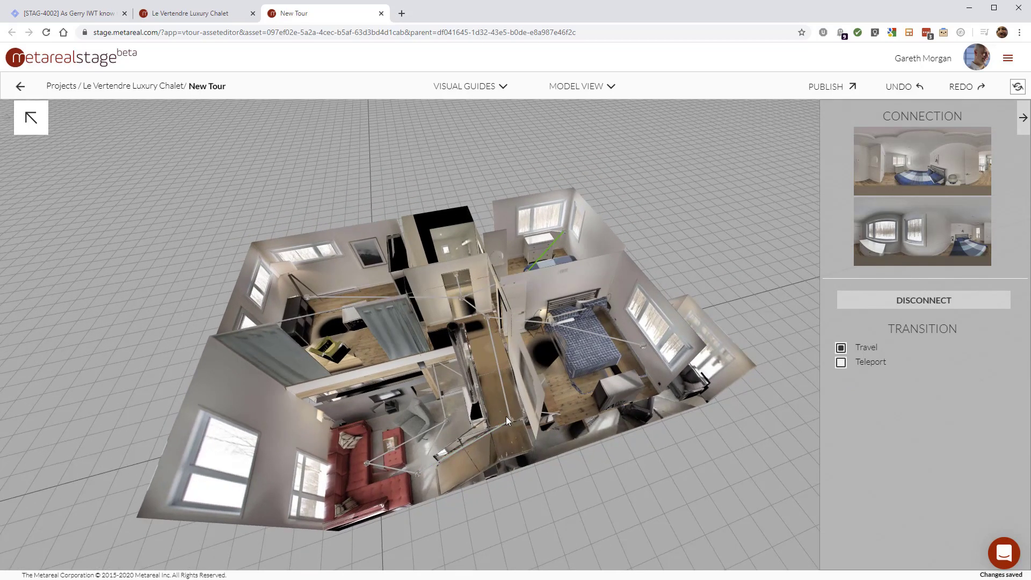
left_click_drag(501, 321, 446, 396)
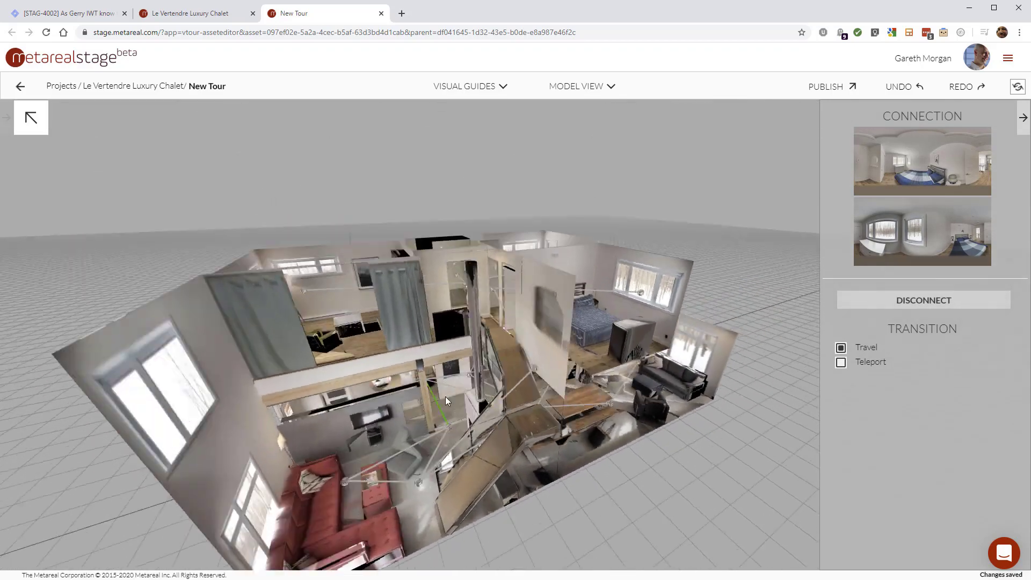
left_click(419, 445)
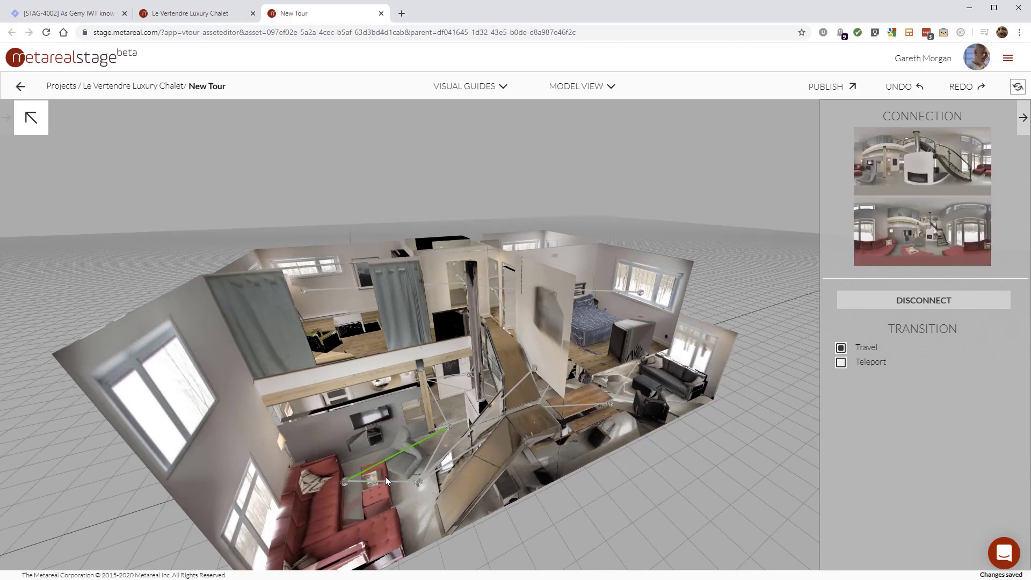
Step: Select the panorama by the red sofa and examine its connections and the whole model from several angles
left_click(407, 462)
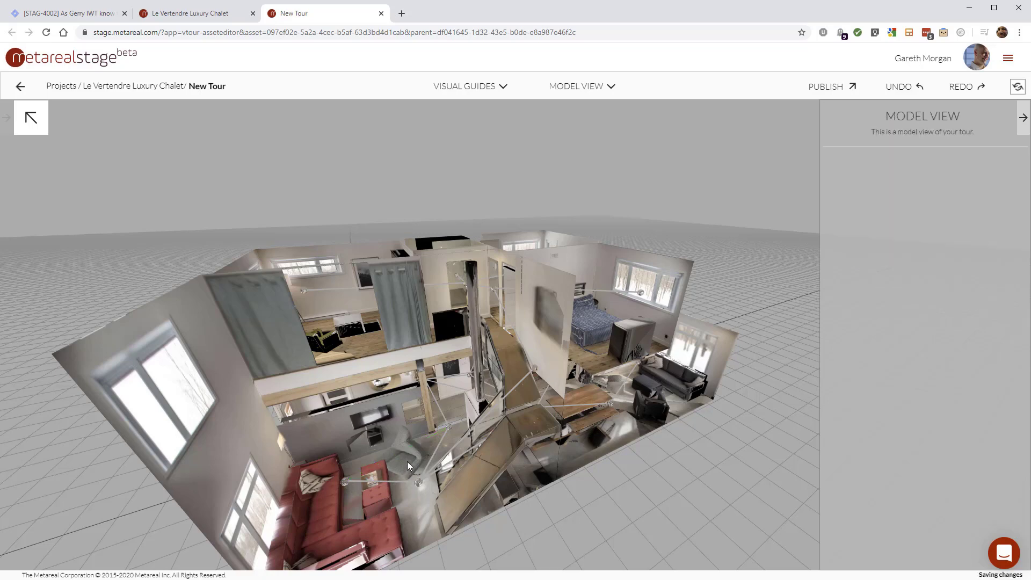
mouse_move(408, 462)
left_mouse_down()
mouse_move(434, 447)
mouse_move(346, 450)
mouse_move(305, 389)
mouse_move(318, 425)
mouse_move(402, 440)
mouse_move(392, 461)
left_mouse_up()
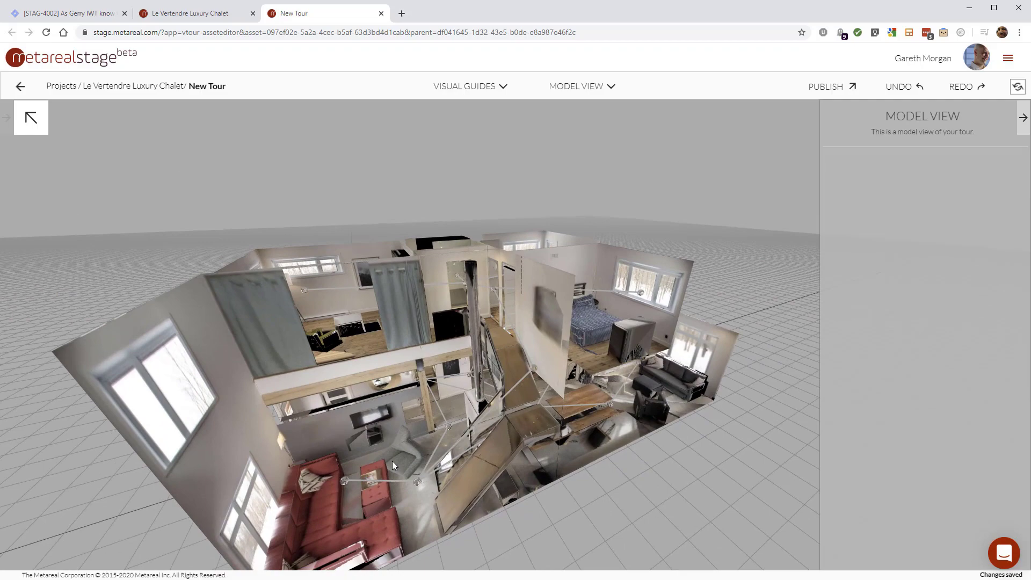
left_click(344, 482)
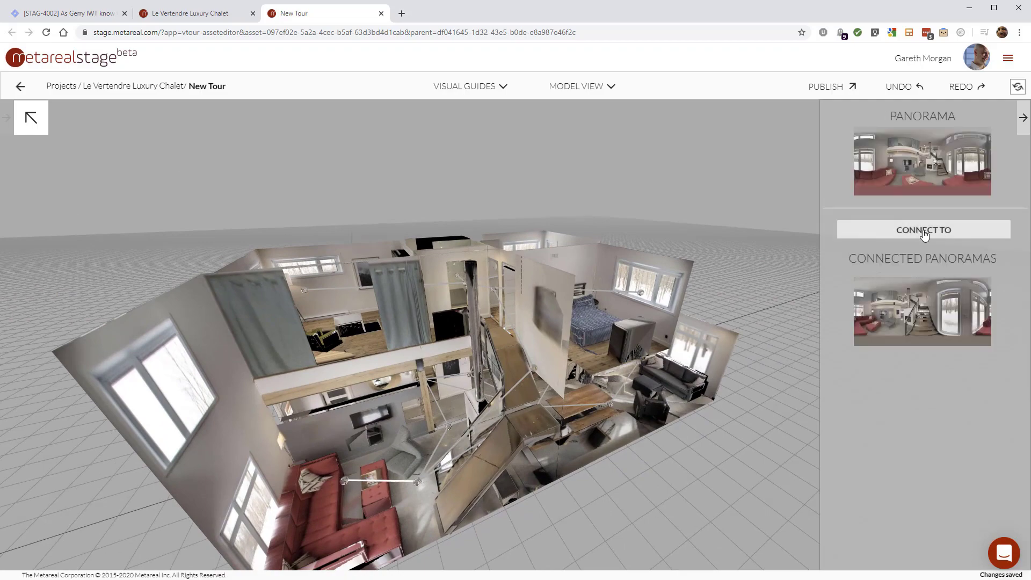
left_click_drag(718, 393, 424, 378)
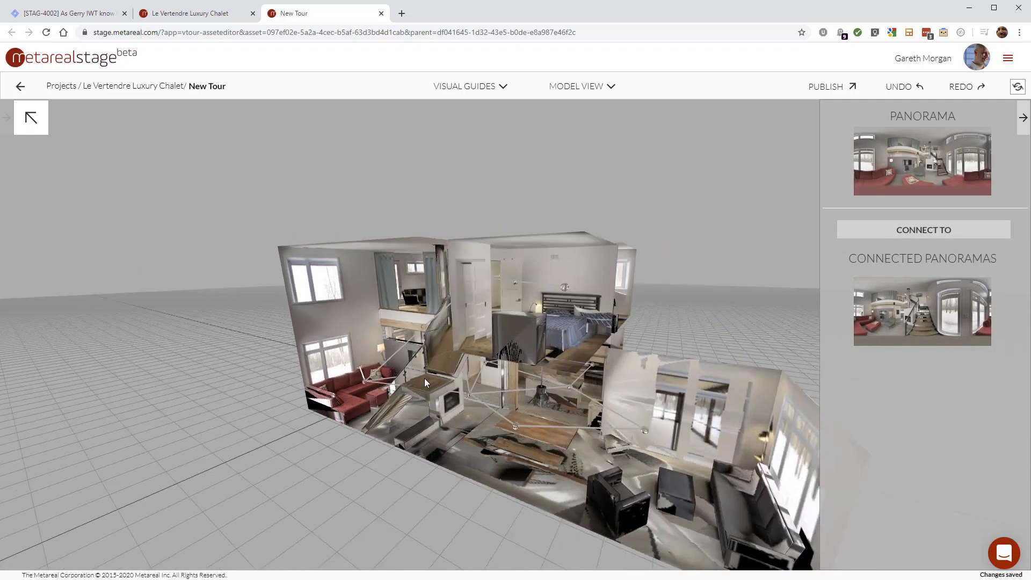
left_click_drag(625, 381, 401, 402)
left_click_drag(752, 408, 473, 463)
scroll(563, 379, "down", 3)
left_click_drag(563, 379, 553, 442)
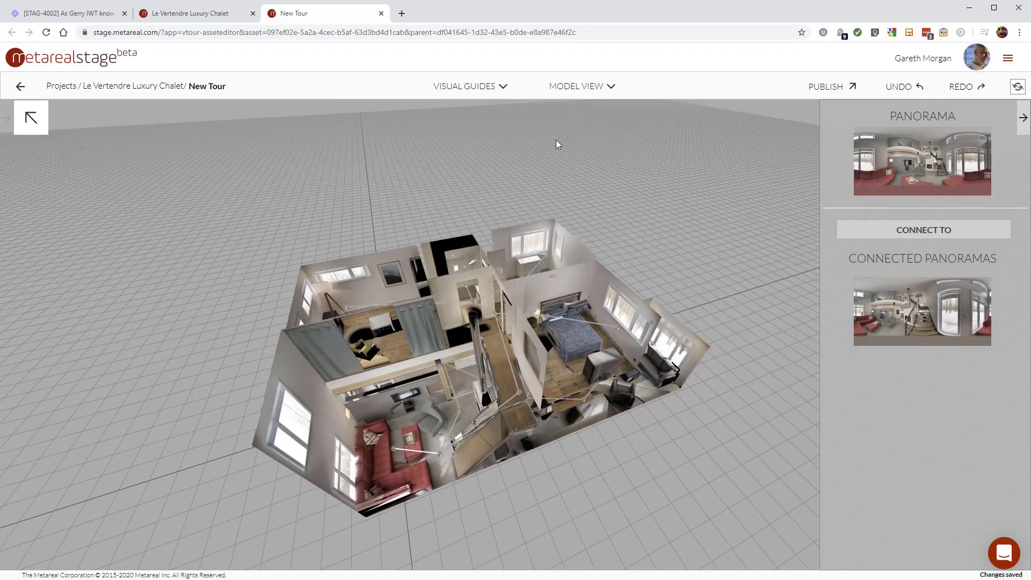
Step: Check the ground floor in plan view, and return to the model view to look over both floors
left_click(577, 89)
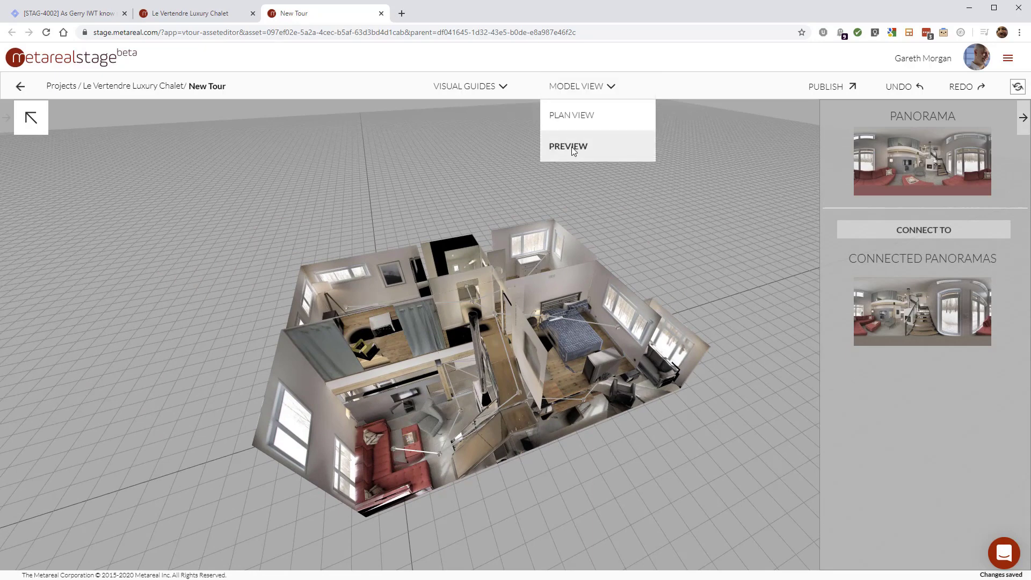
left_click(572, 147)
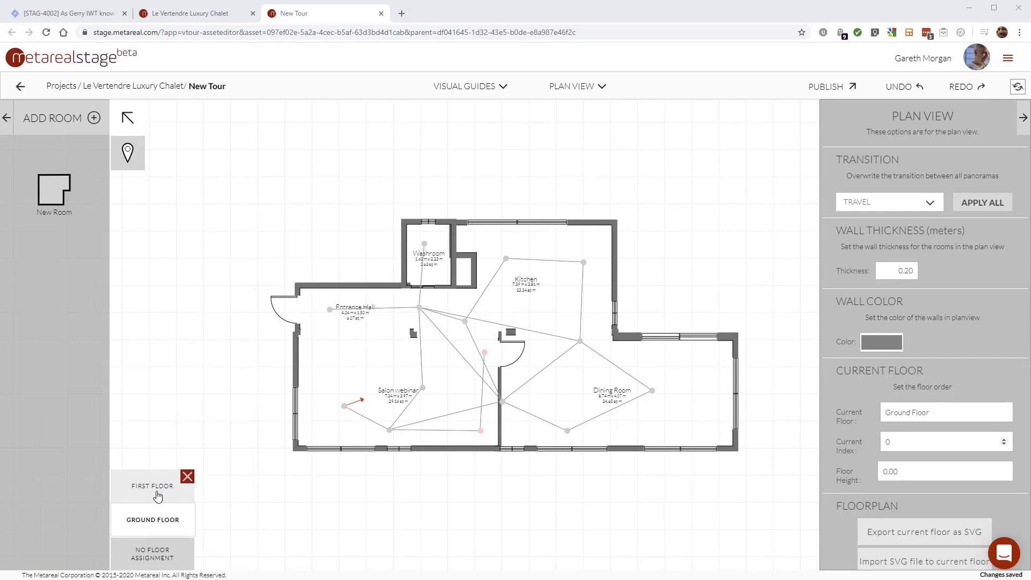
left_click(576, 89)
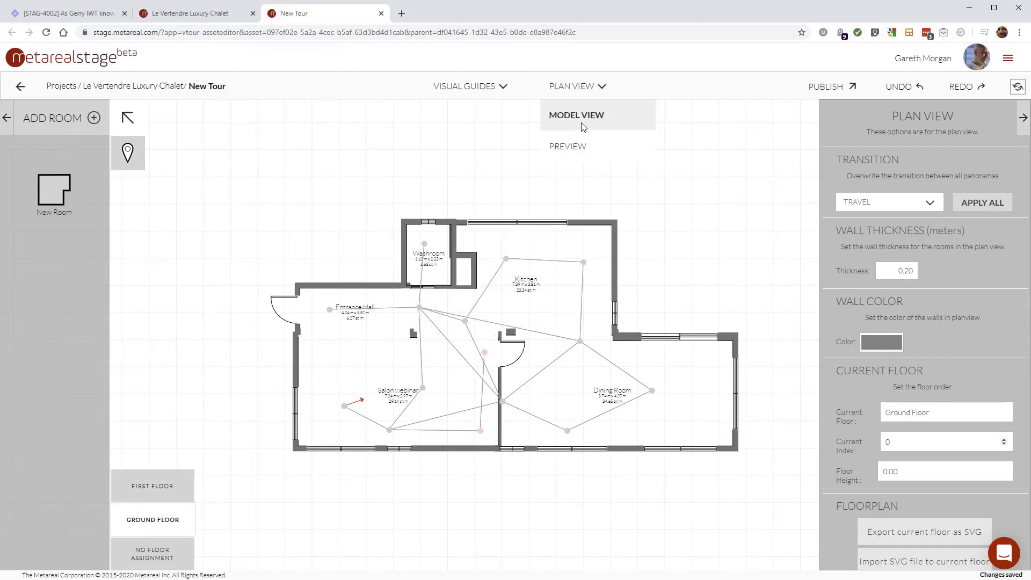
left_click(584, 124)
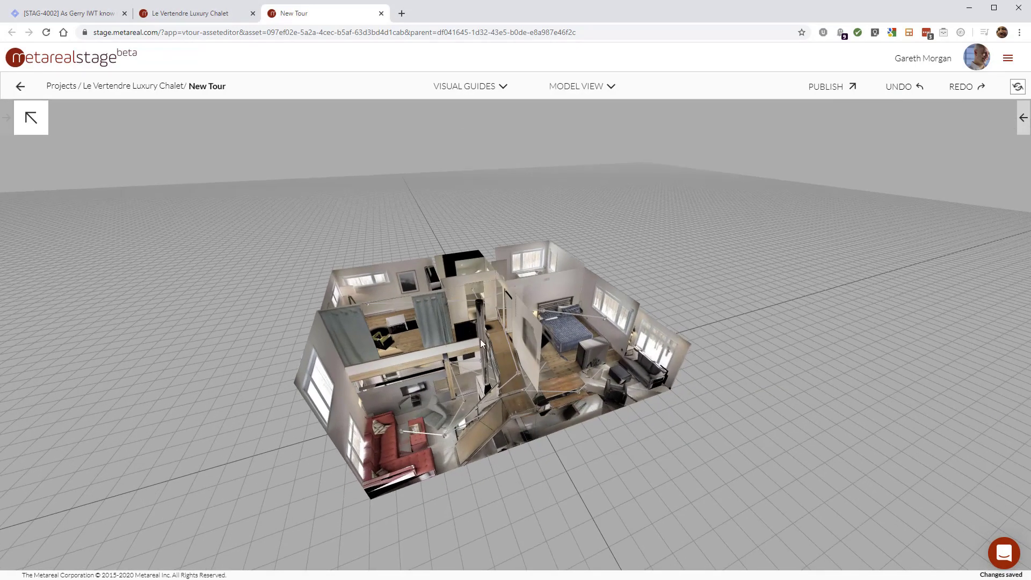
left_click_drag(480, 340, 638, 377)
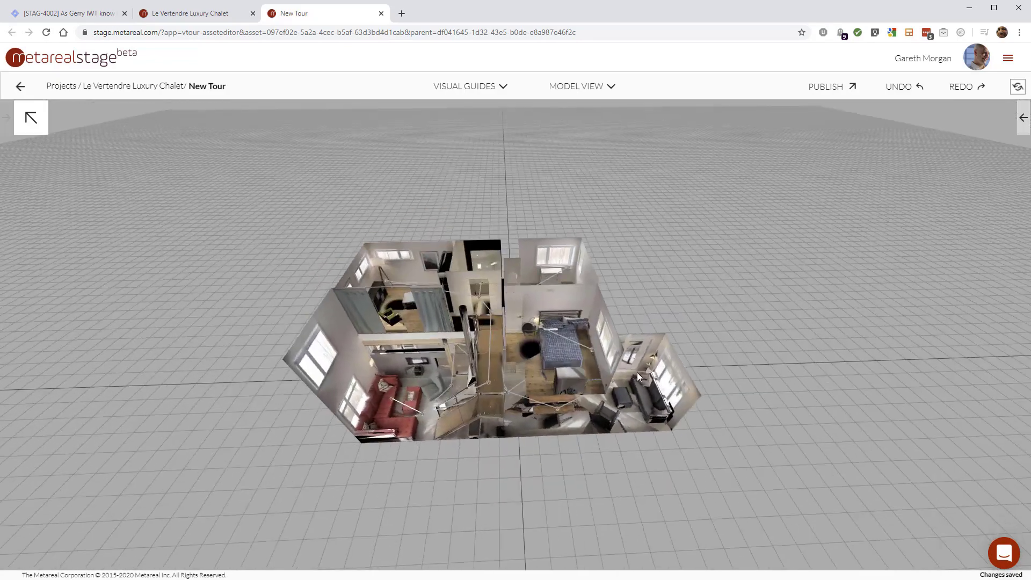
Step: Switch the tour to preview mode and look through the available preview options
left_click(579, 87)
left_click(579, 114)
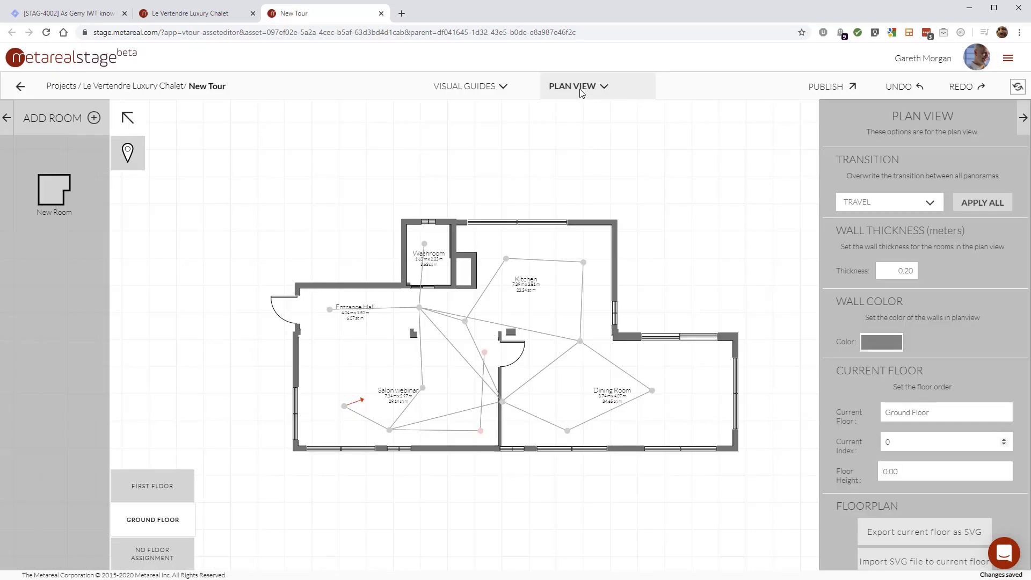
left_click(581, 88)
left_click(576, 141)
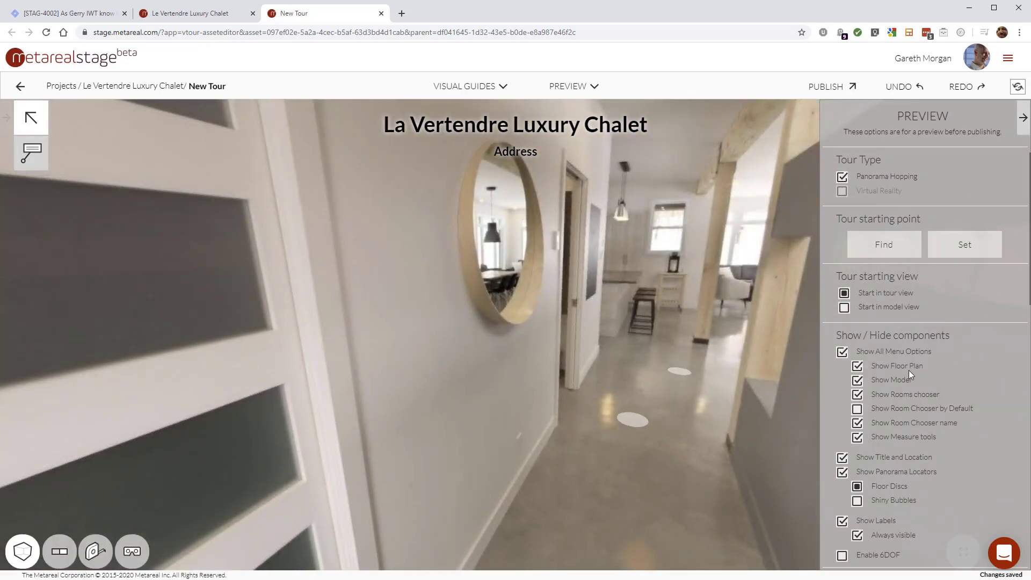
scroll(909, 370, "down", 8)
scroll(909, 369, "up", 8)
Step: Walk through the preview to the salon's television and attach a centre-aligned label reading "Television" to the screen
left_click_drag(532, 330, 478, 331)
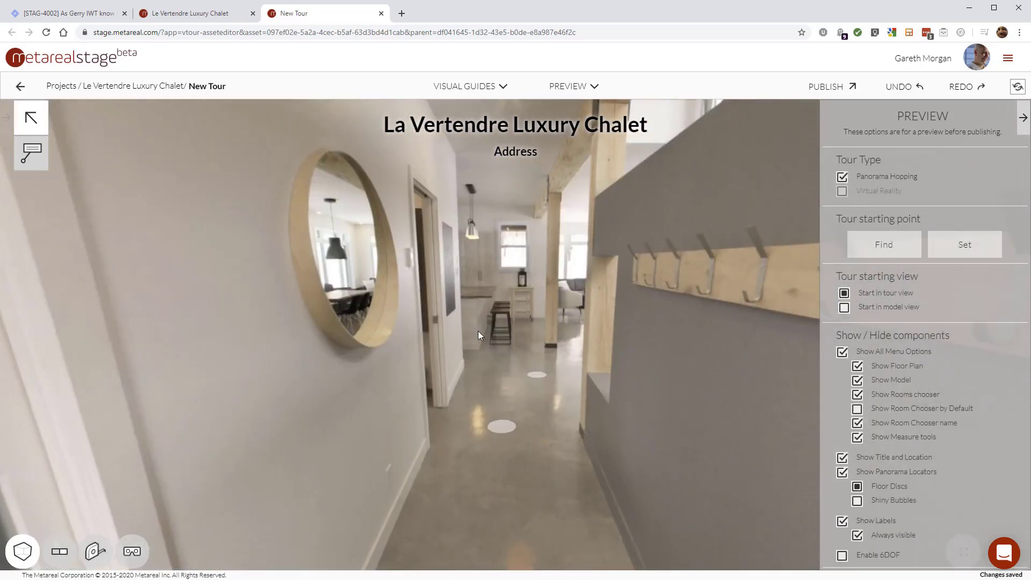
left_click(478, 331)
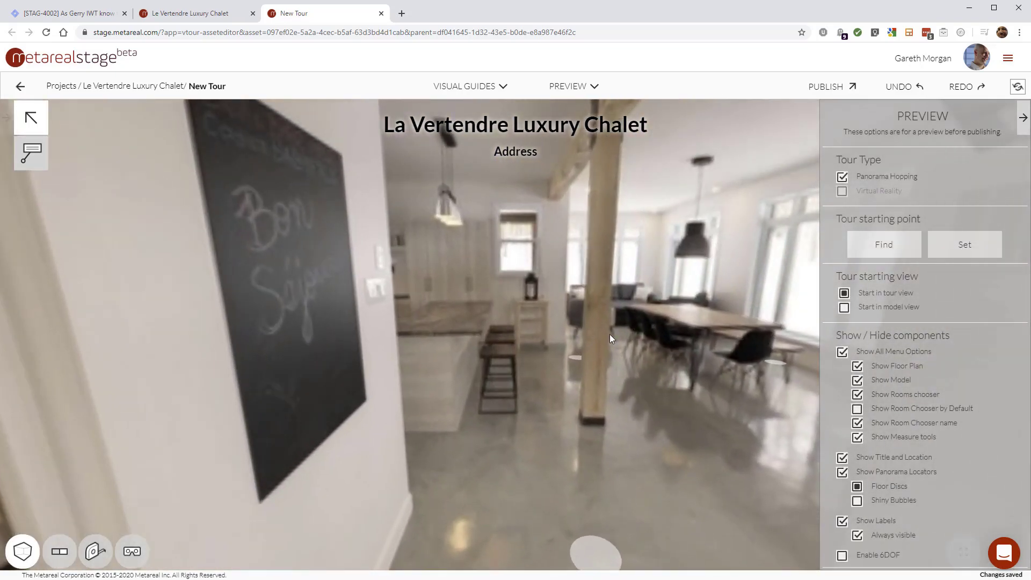
left_click_drag(610, 334, 92, 299)
left_click(544, 339)
left_click_drag(170, 325, 141, 336)
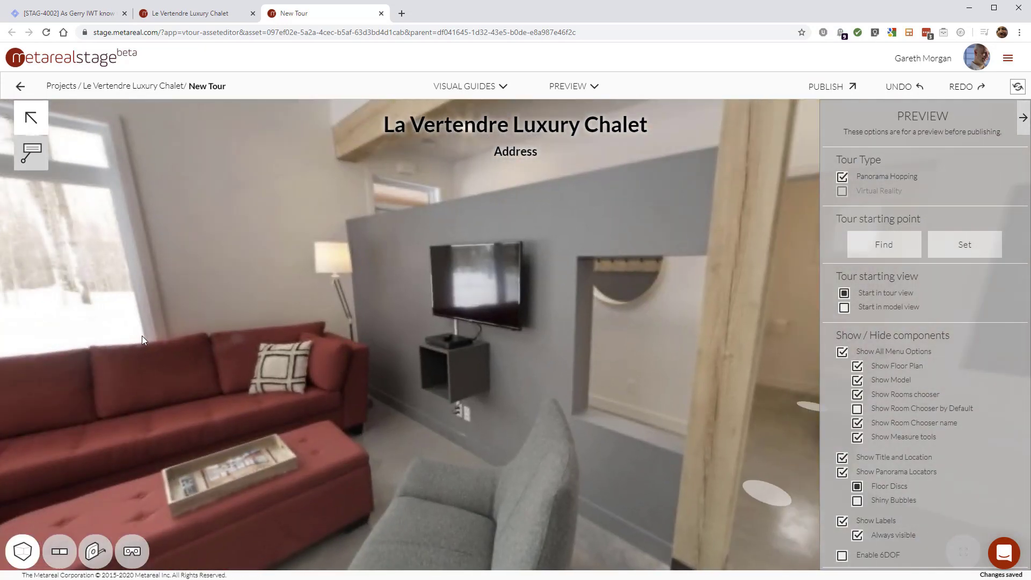
left_click(28, 160)
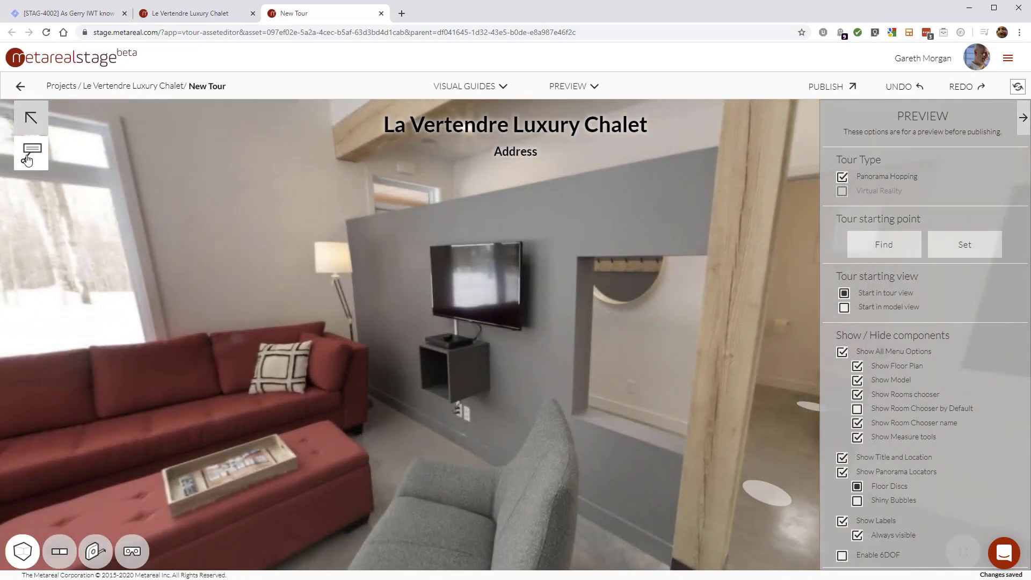
left_click(474, 284)
left_click(514, 264)
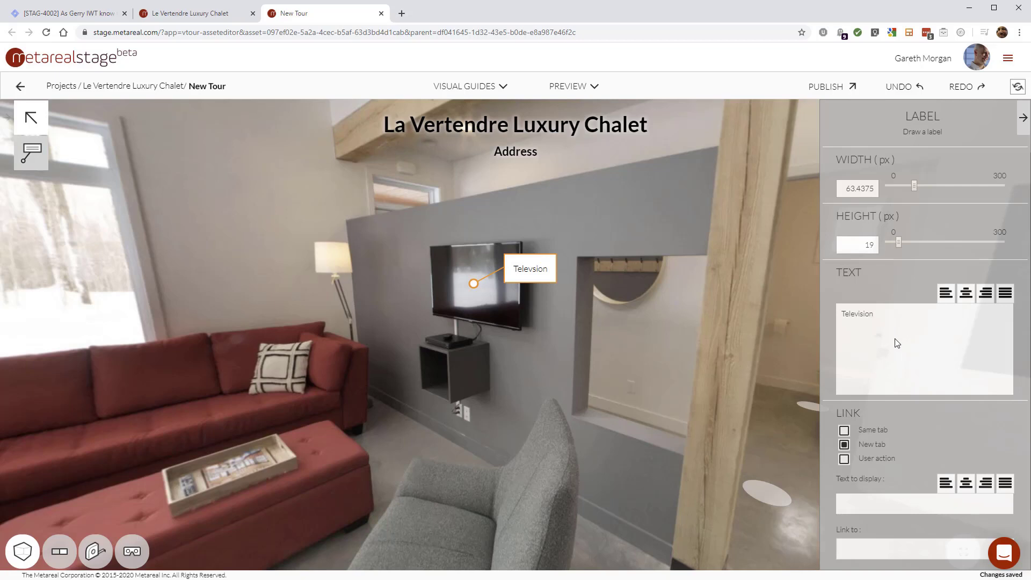
left_click(966, 292)
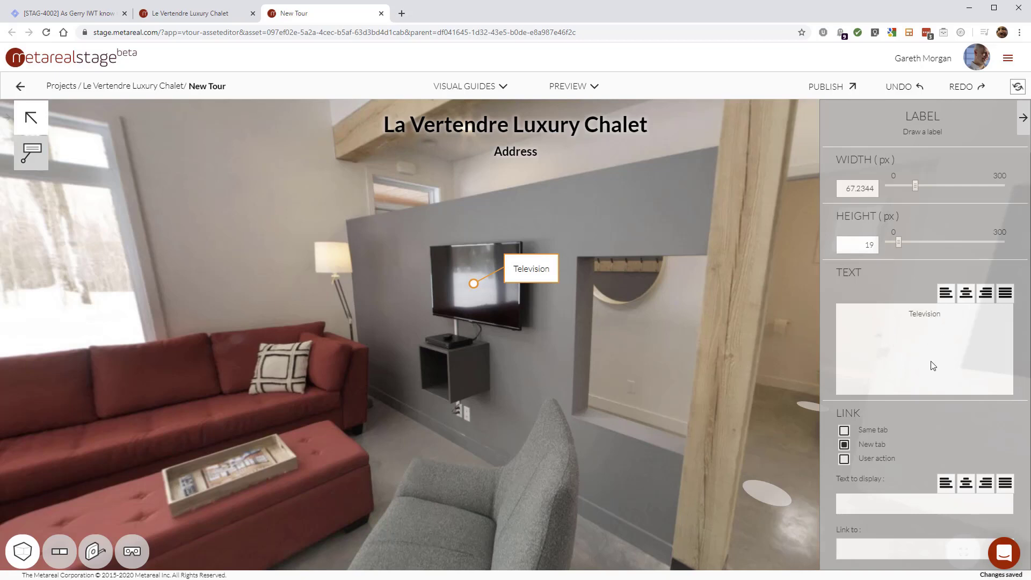
scroll(933, 365, "down", 1)
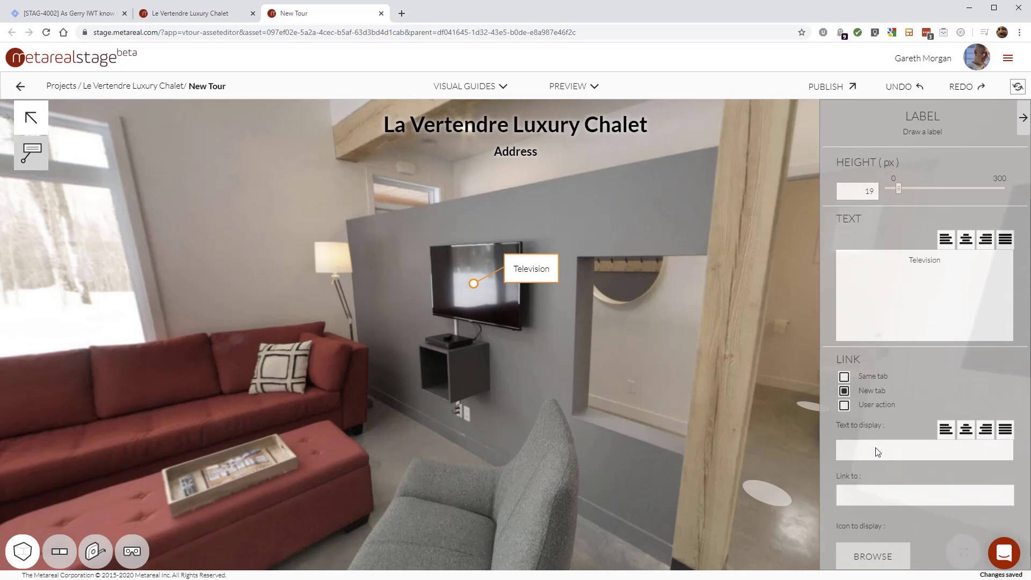
left_click(877, 453)
type("Buy Now!")
type("https://www.metareal.com")
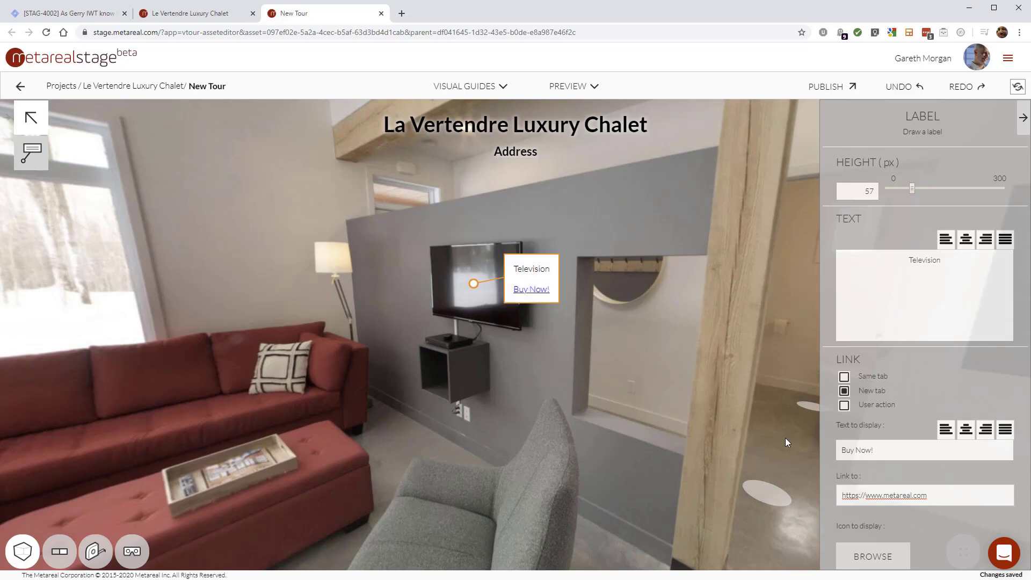
scroll(915, 460, "down", 1)
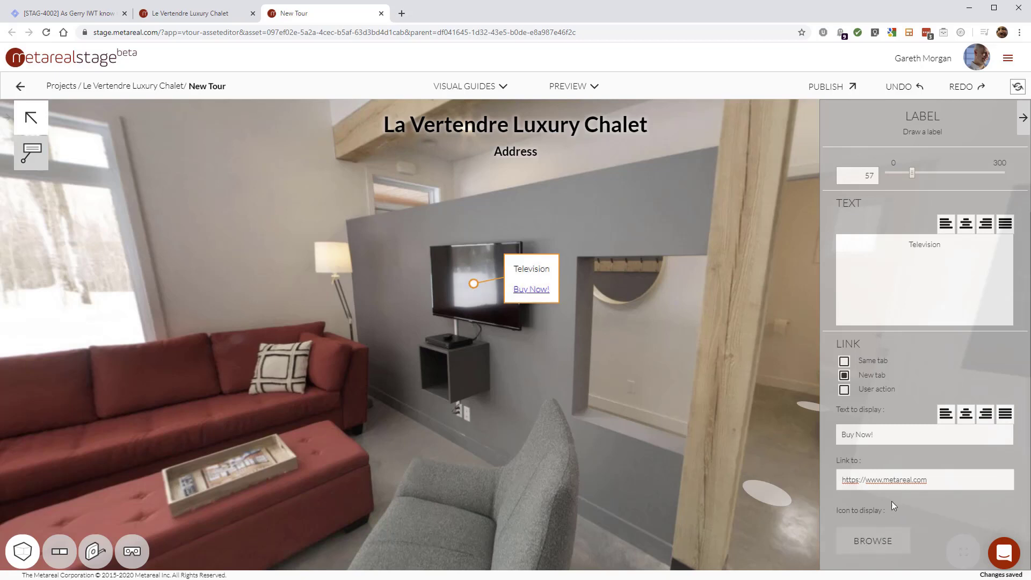
left_click(472, 286)
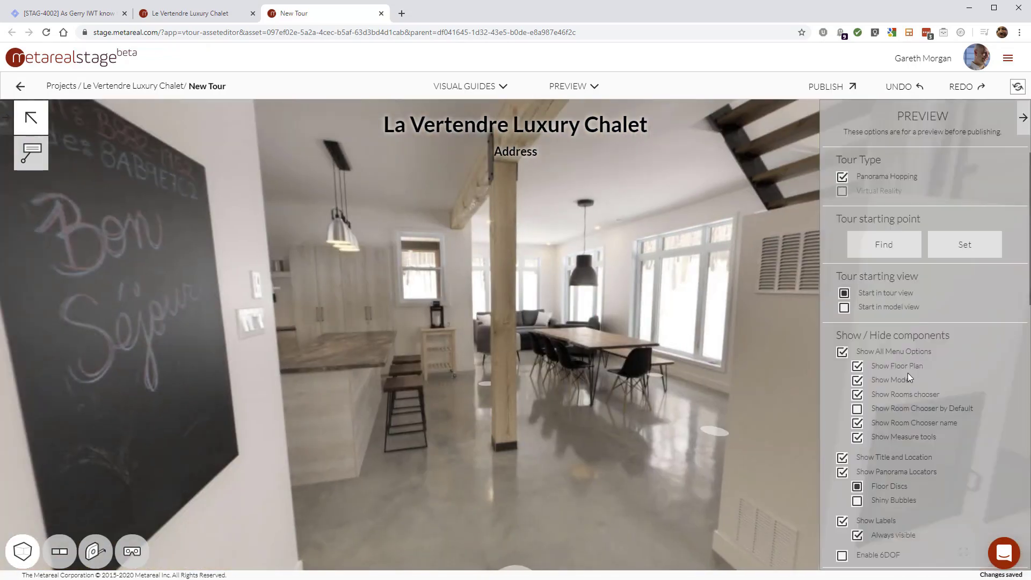
Step: Go to the tour's starting point and review the display, field of view, thumbnail and nadir logo settings
left_click(884, 244)
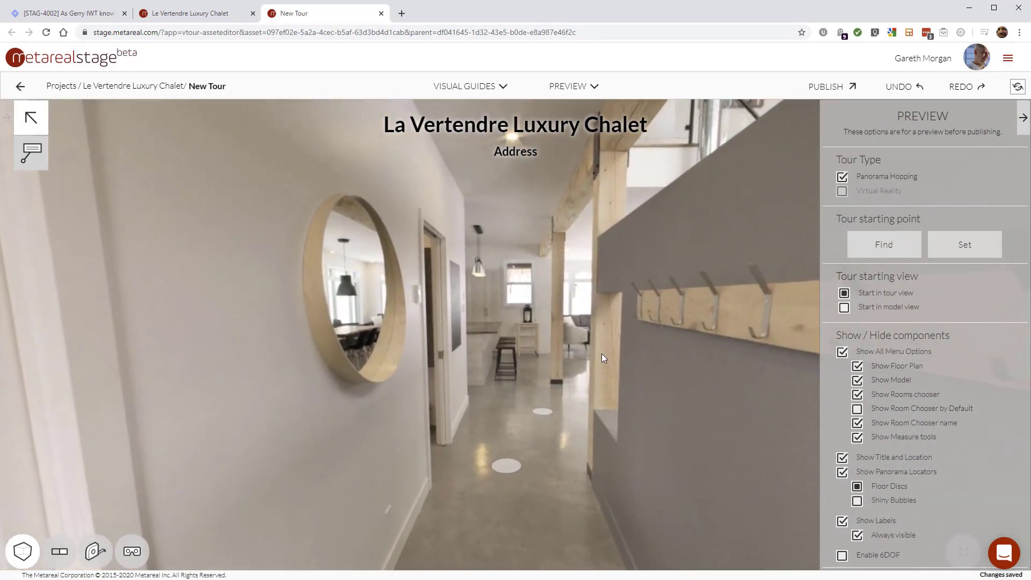
scroll(956, 401, "down", 2)
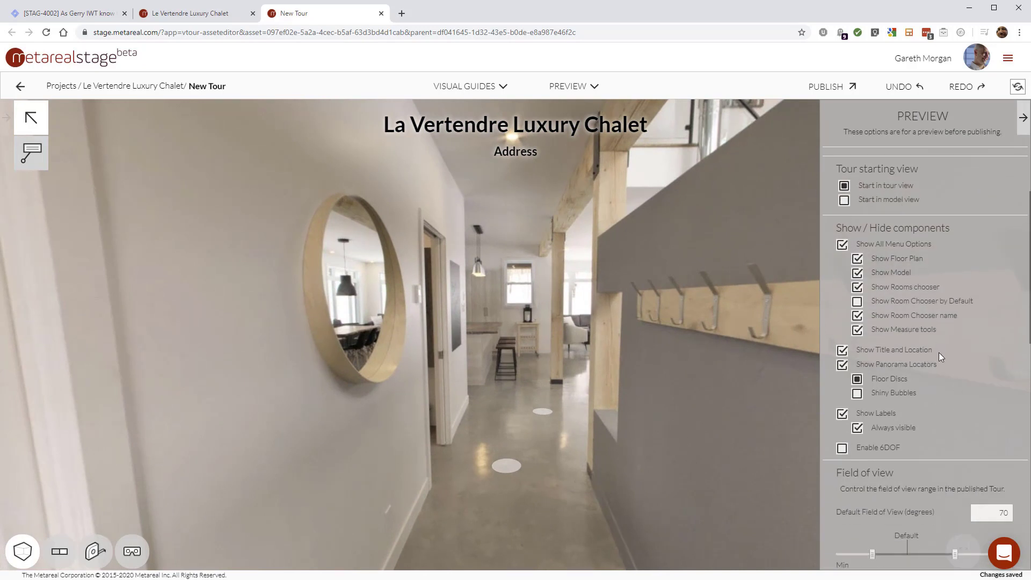
scroll(939, 353, "down", 8)
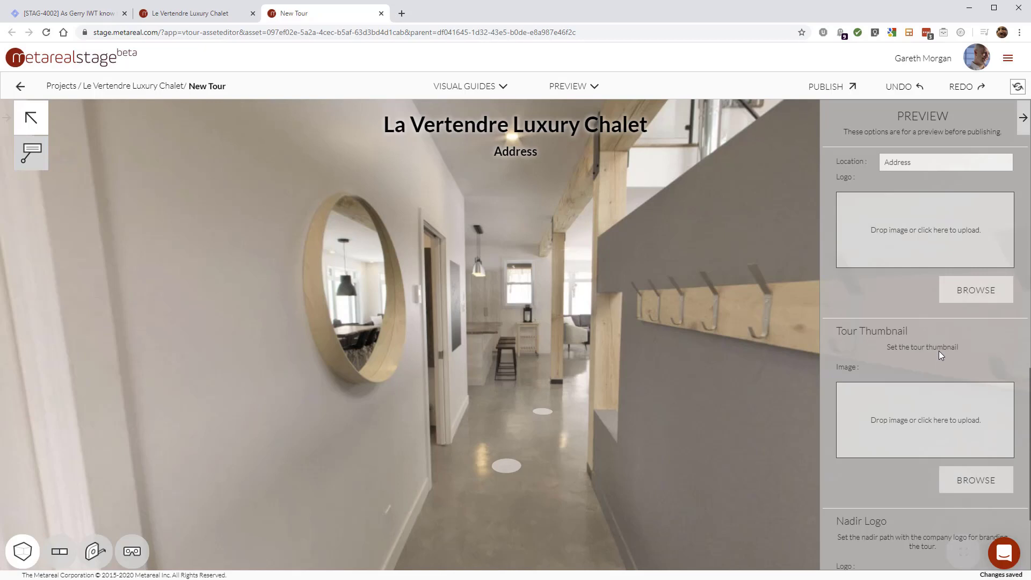
scroll(929, 421, "down", 2)
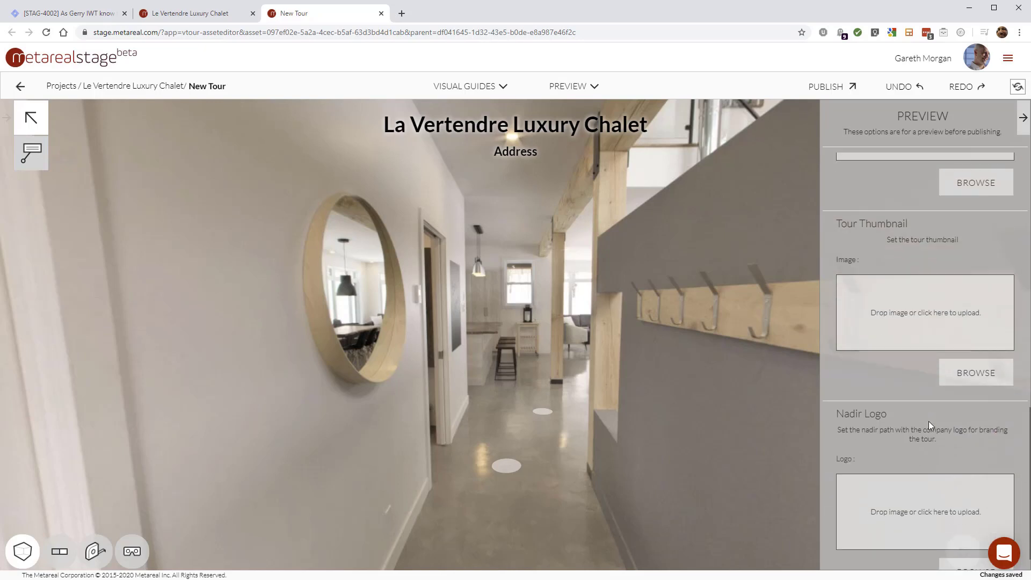
scroll(926, 436, "up", 6)
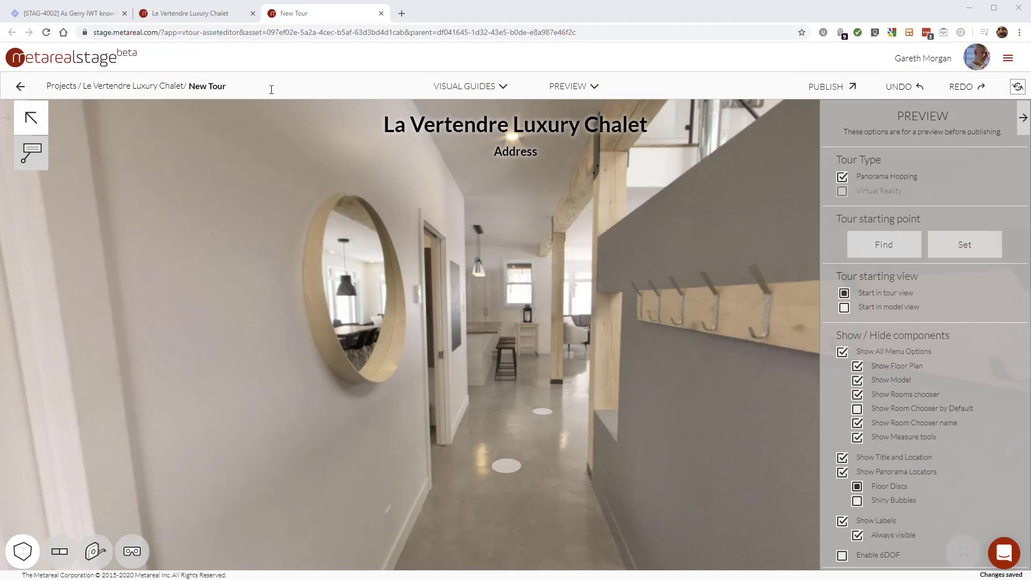
Step: Return to the Le Vertendre Luxury Chalet project page and check which target platforms are offered for publishing
left_click(222, 16)
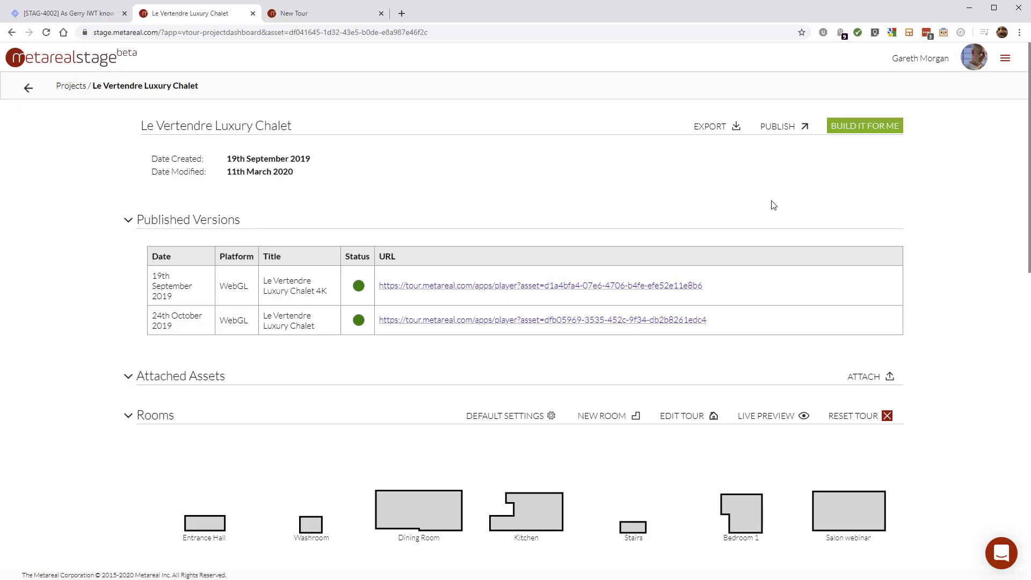
left_click(784, 129)
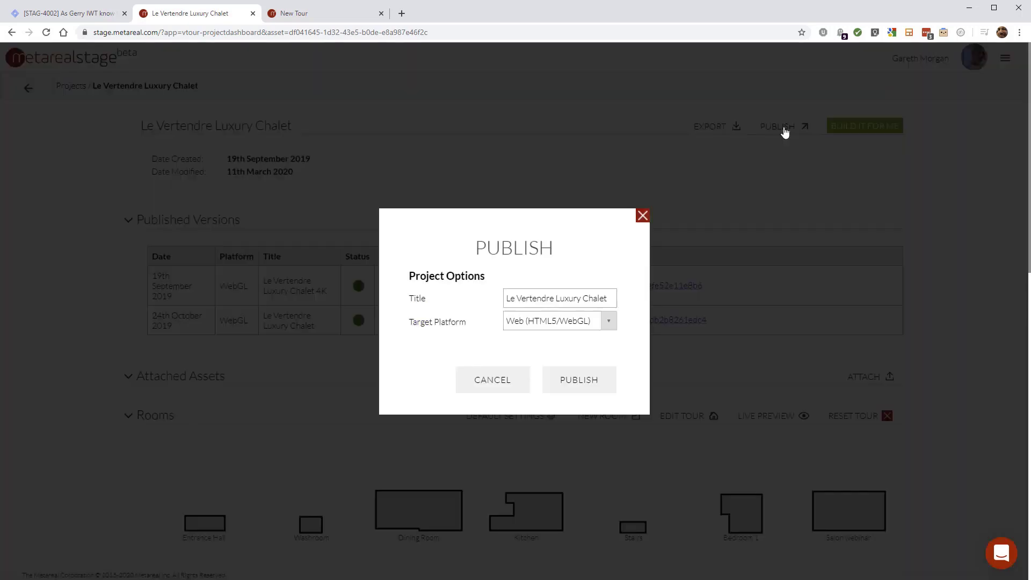
left_click(609, 321)
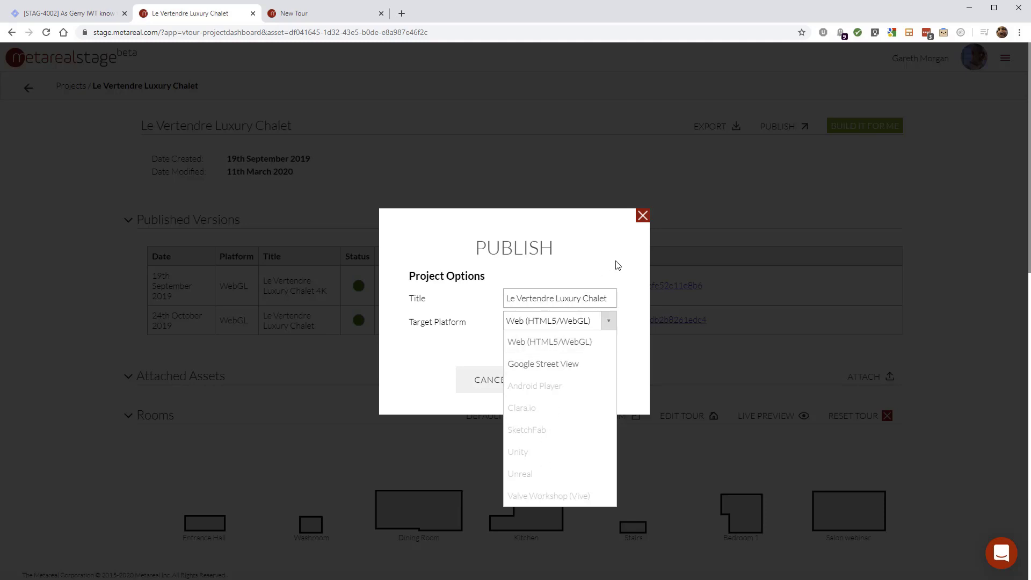
left_click(643, 215)
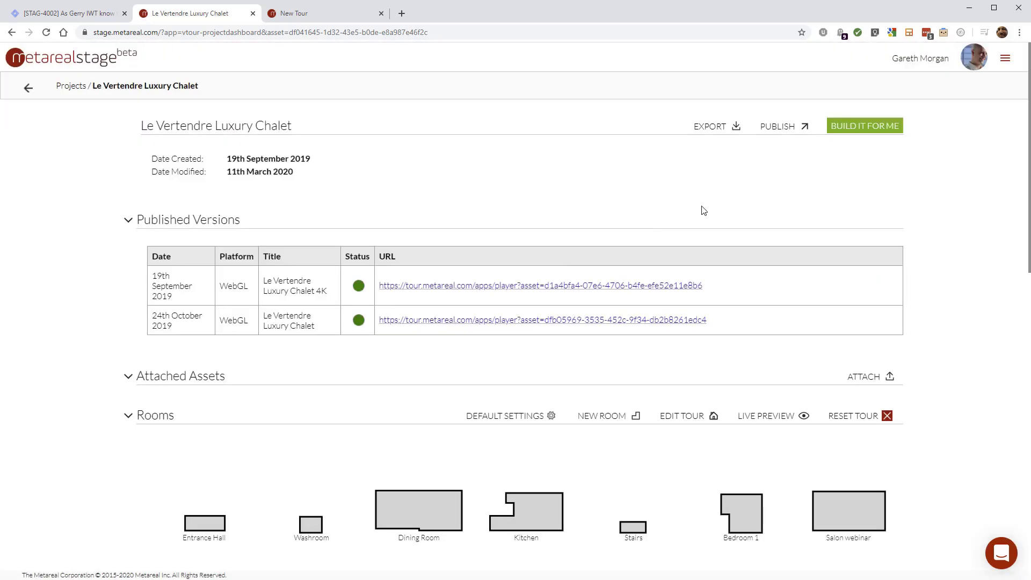
Step: Publish the project as Le Vertendre Luxury Chalet for Web (HTML5/WebGL), dismiss the survey and open the newly published tour
left_click(781, 129)
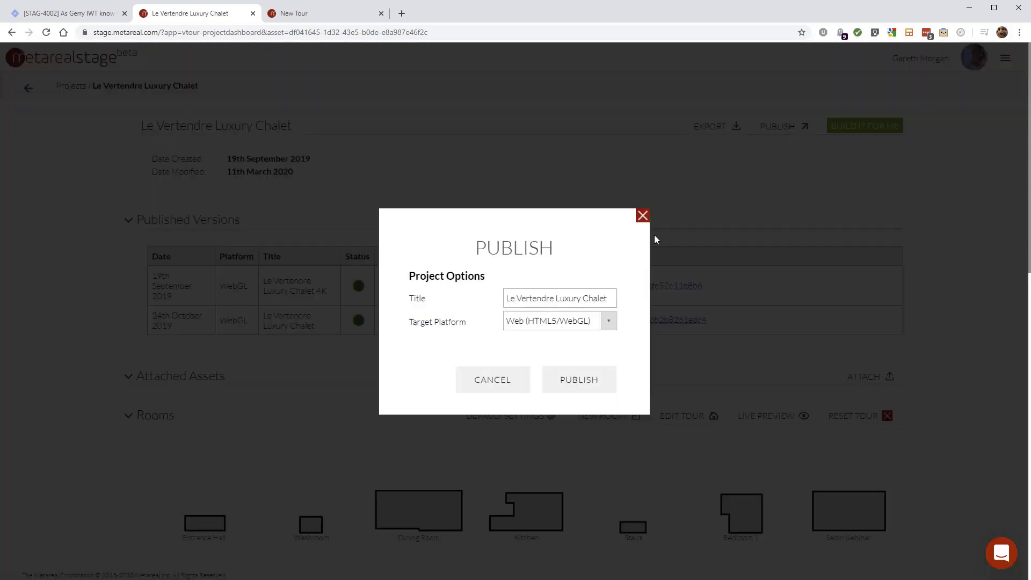
left_click(580, 393)
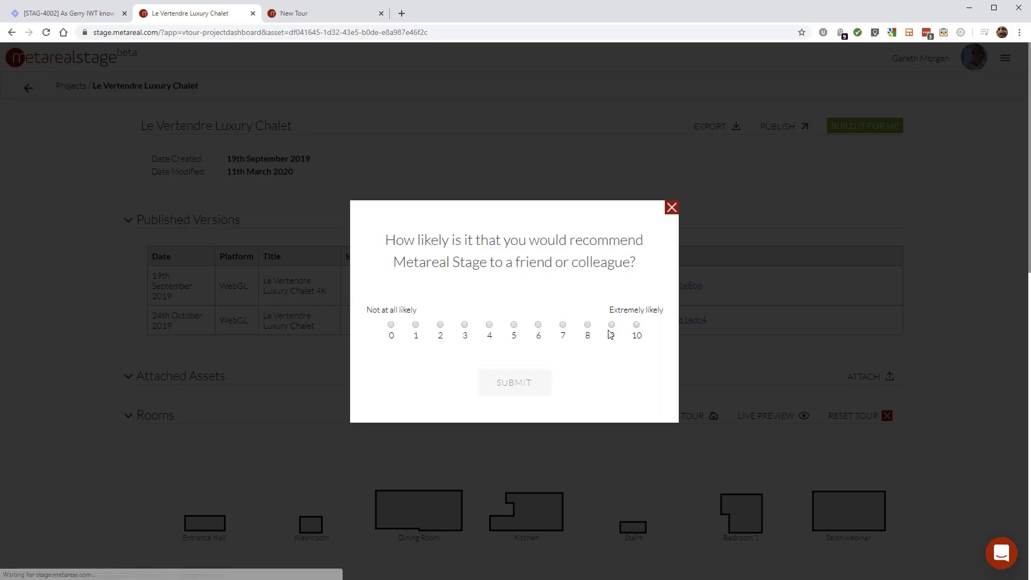
left_click(671, 209)
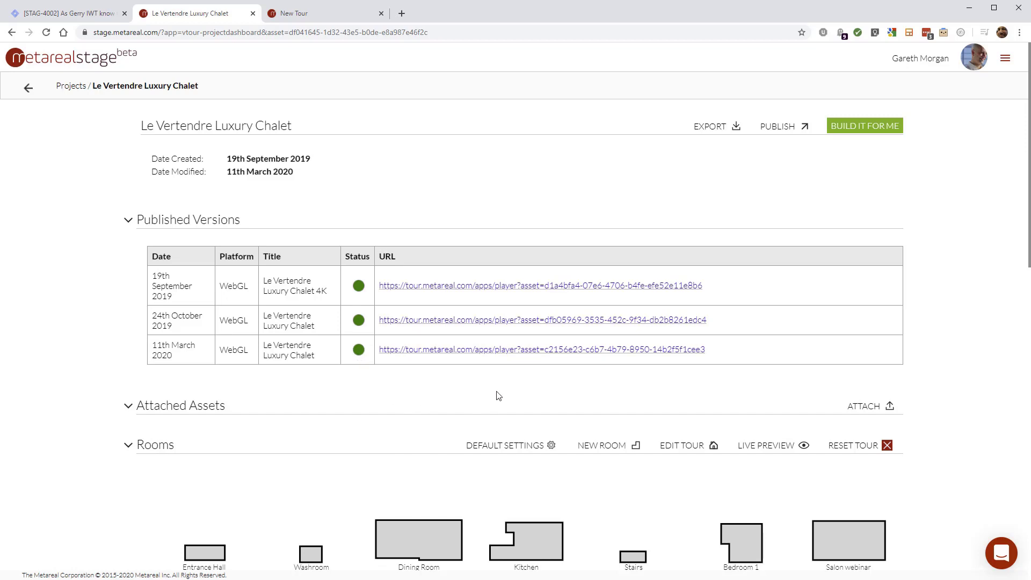
left_click(569, 354)
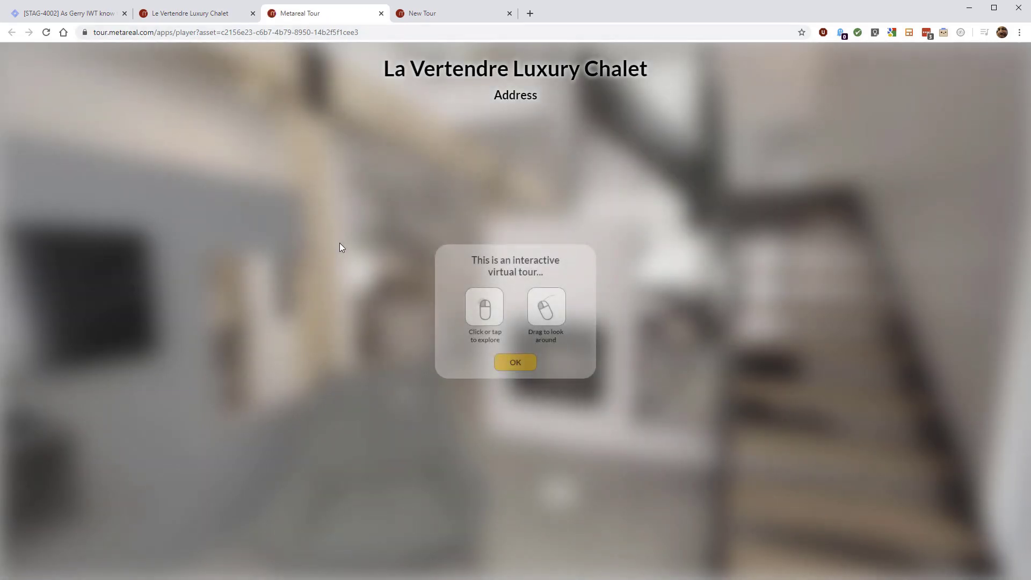
Step: Dismiss the intro message and walk through the published tour from the living area up the stairs to the upper hallway and bedrooms
left_click(525, 367)
left_click_drag(588, 311, 432, 415)
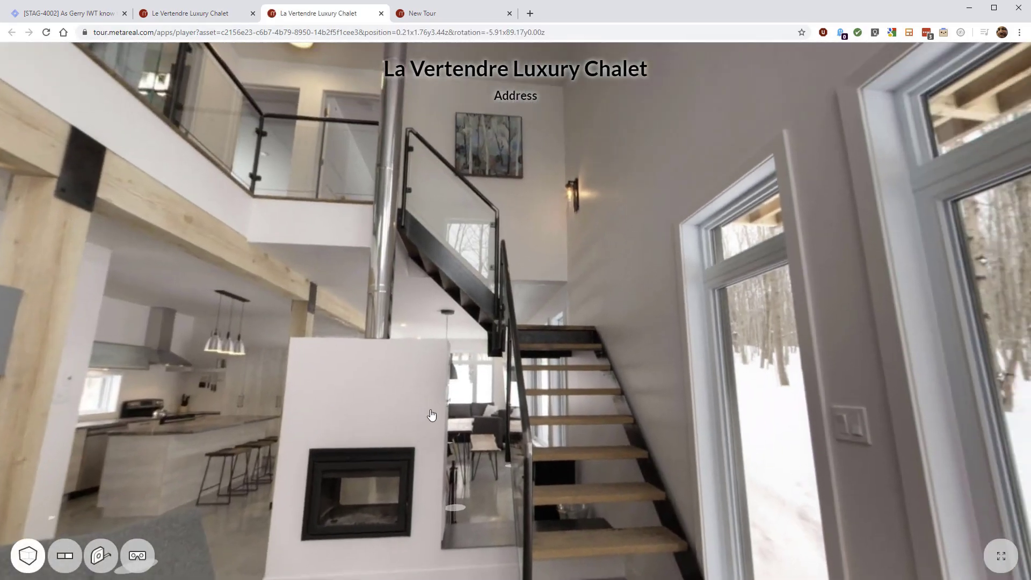
left_click(622, 302)
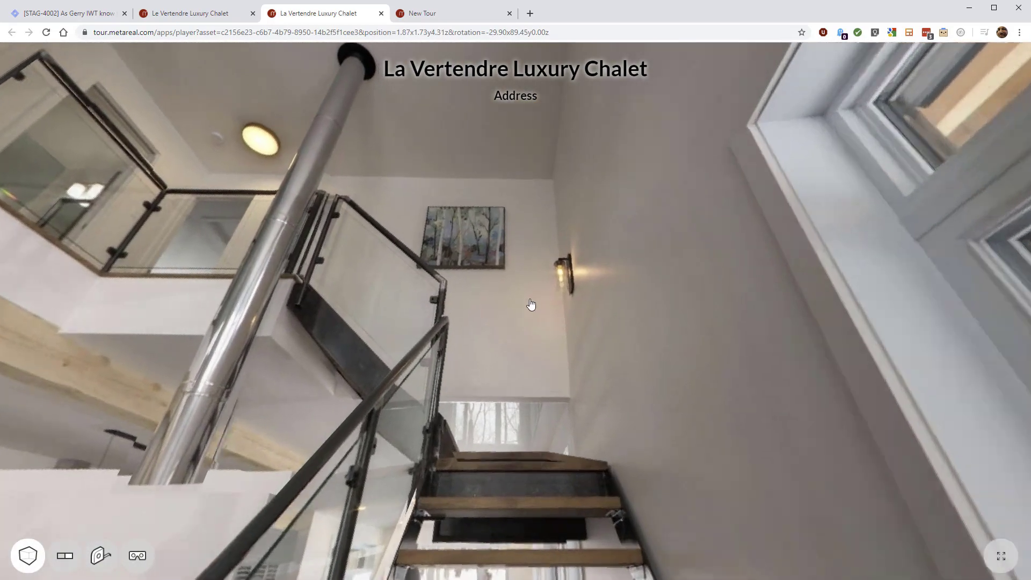
left_click(530, 299)
left_click_drag(339, 344, 632, 301)
left_click(156, 441)
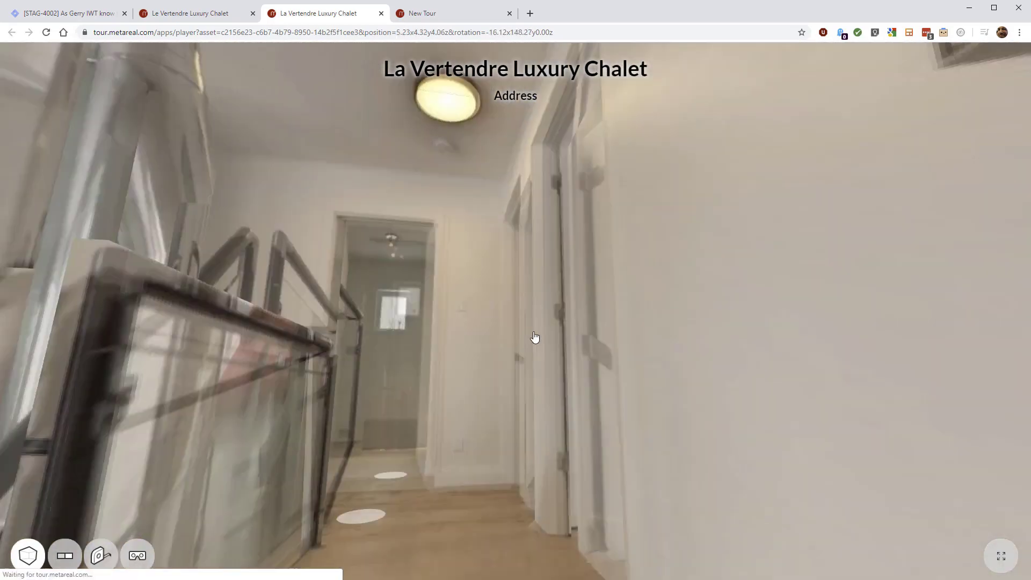
left_click(534, 337)
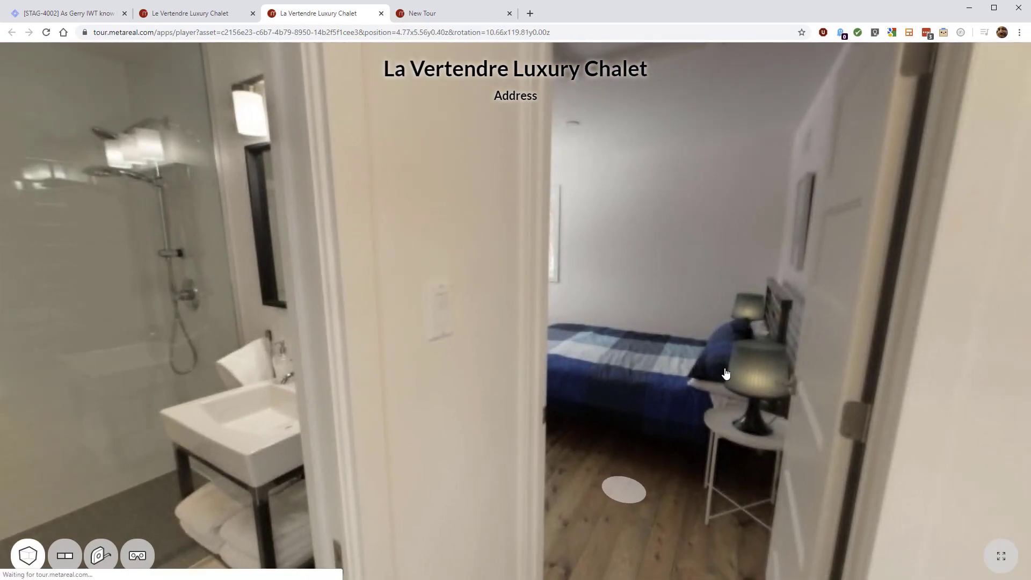
left_click(725, 369)
left_click(414, 367)
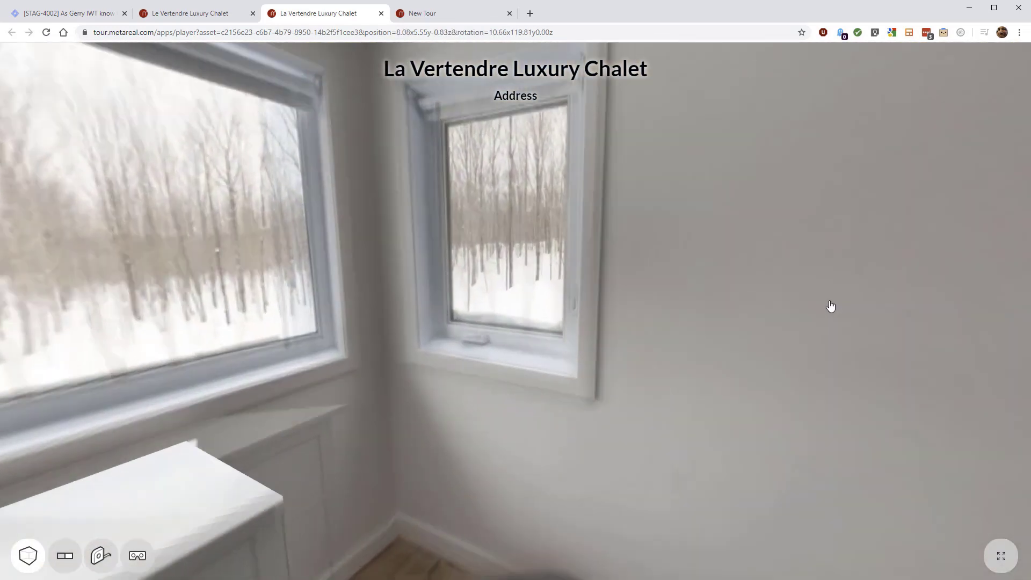
left_click_drag(831, 306, 334, 349)
left_click(657, 309)
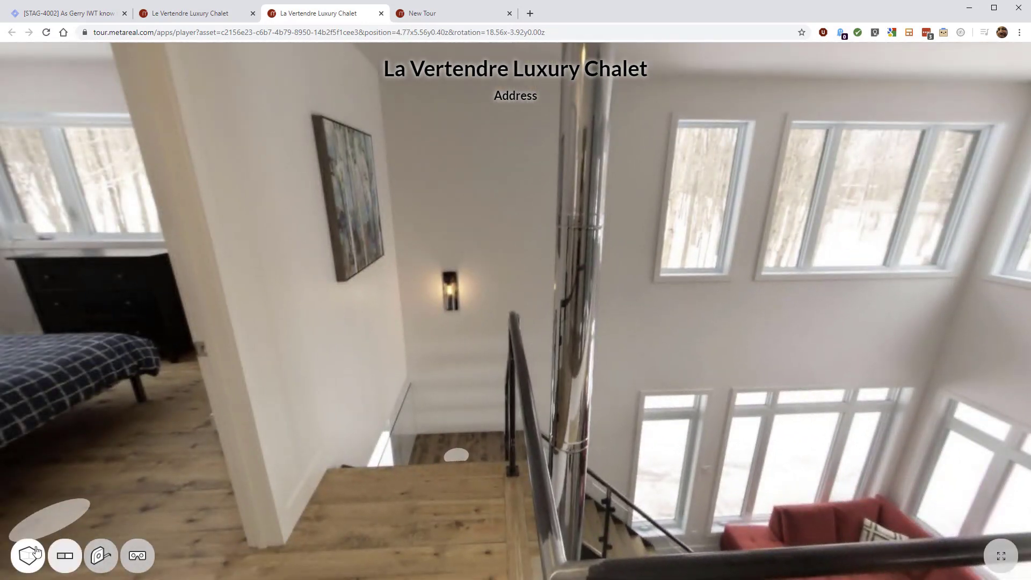
Step: View the tour as a 3D dollhouse and as floor plans of both levels, and return to the panorama view
left_click(34, 553)
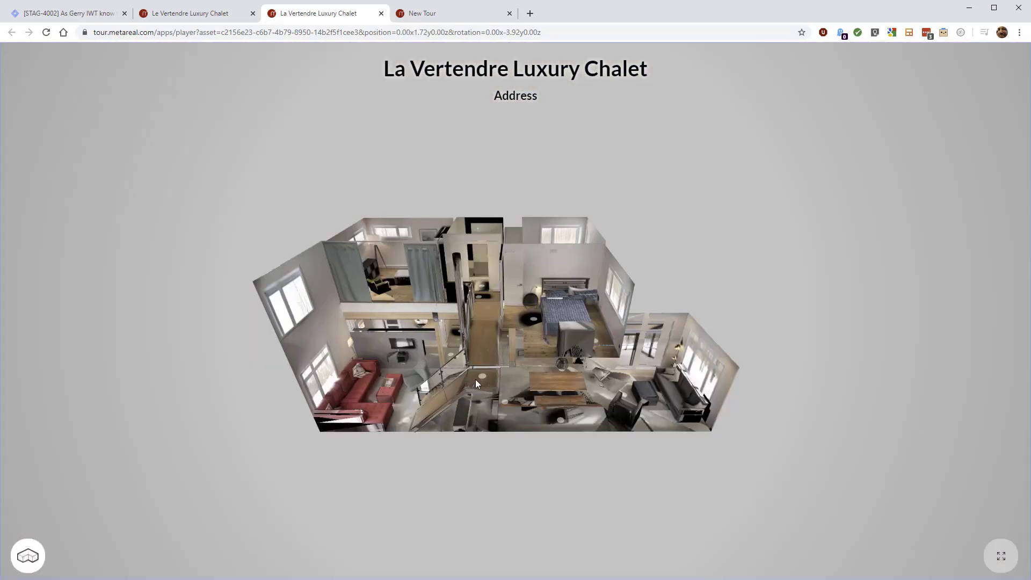
left_click_drag(267, 468, 169, 488)
left_click(20, 562)
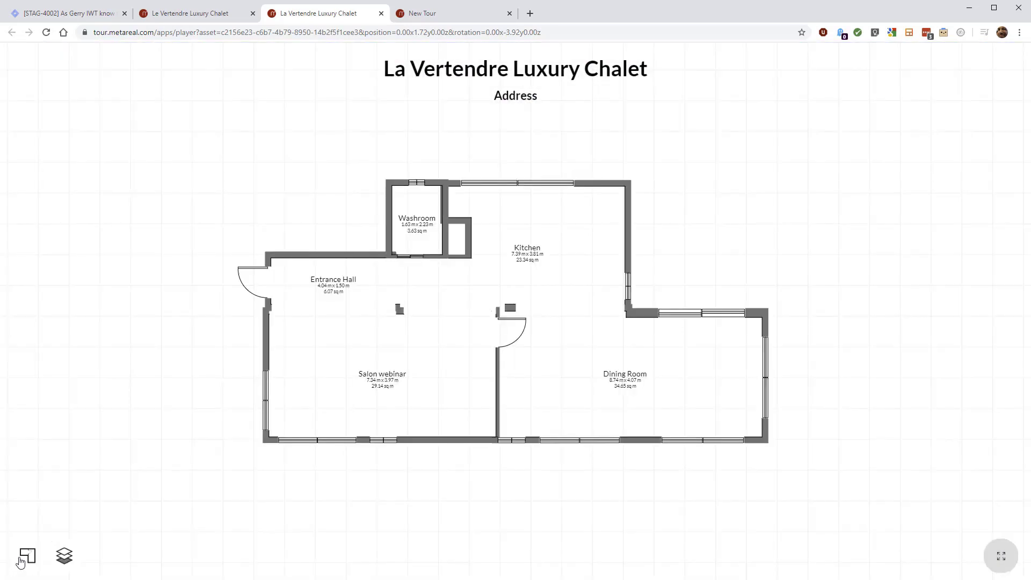
left_click(64, 556)
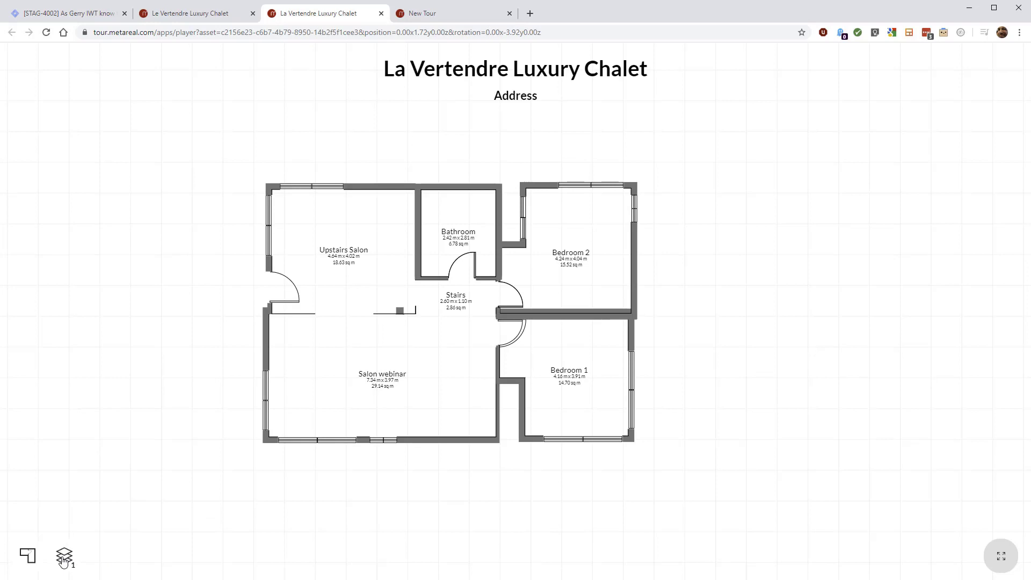
left_click(31, 557)
Step: Show the strip of room thumbnails, hide it again, look around the upstairs landing and close the published tour
left_click(72, 561)
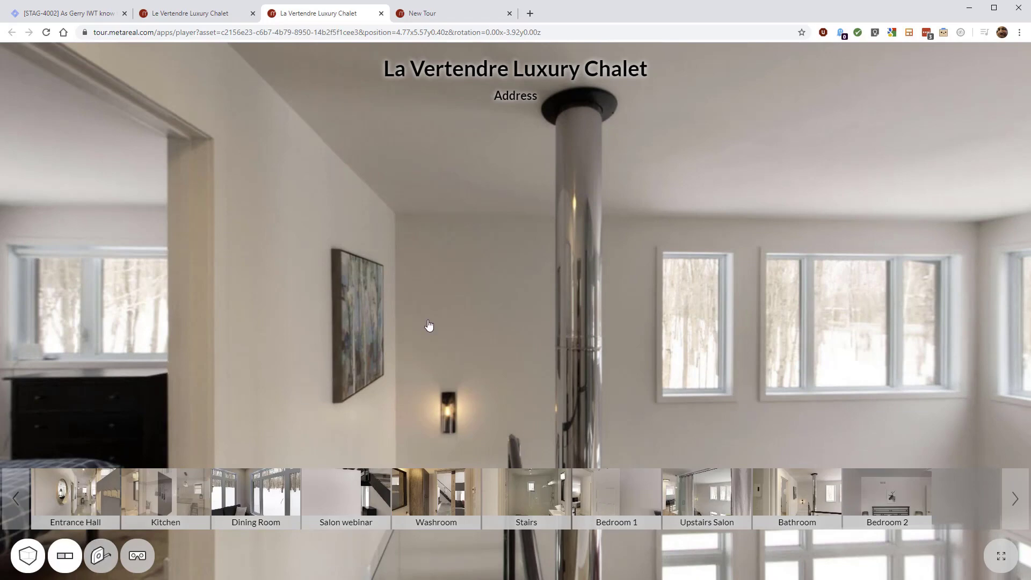
left_click_drag(428, 326, 38, 435)
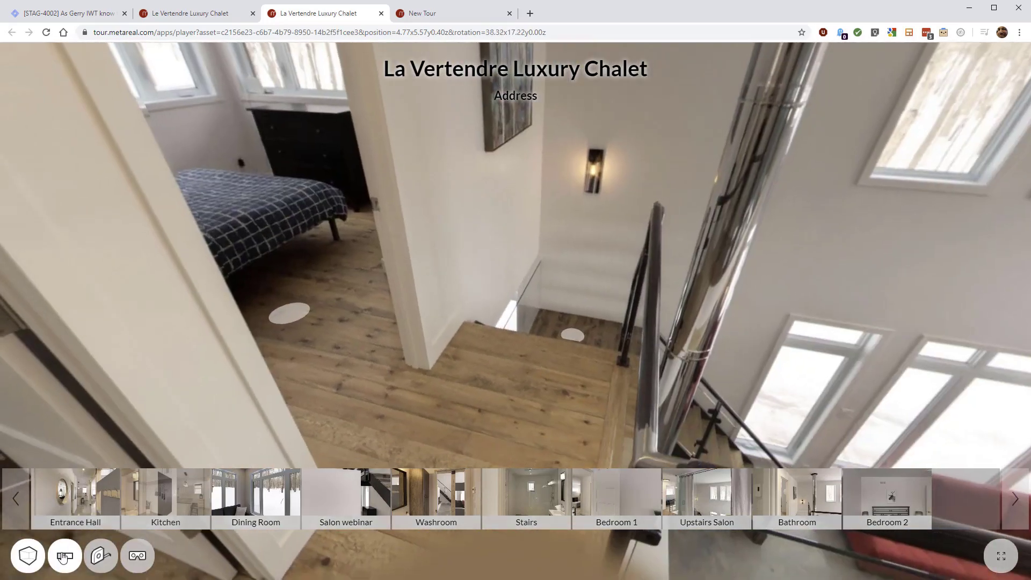
left_click(65, 557)
left_click_drag(338, 503, 430, 373)
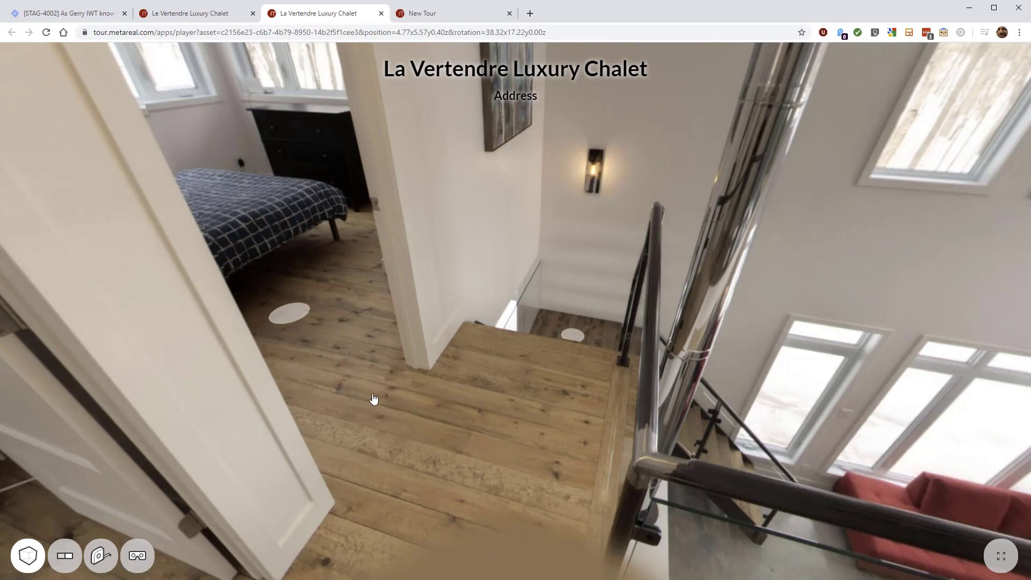
left_click_drag(384, 376, 410, 484)
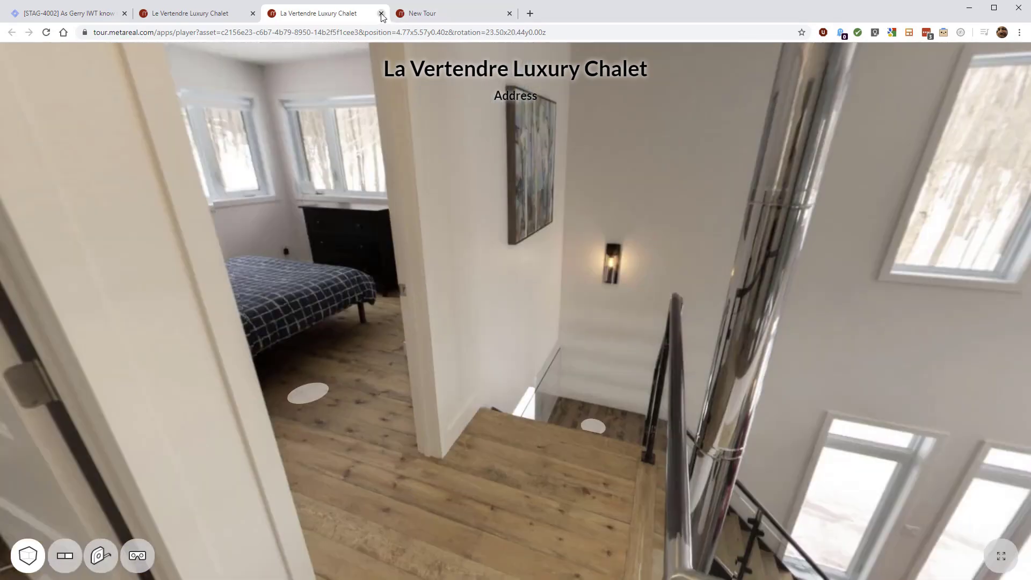
left_click(381, 14)
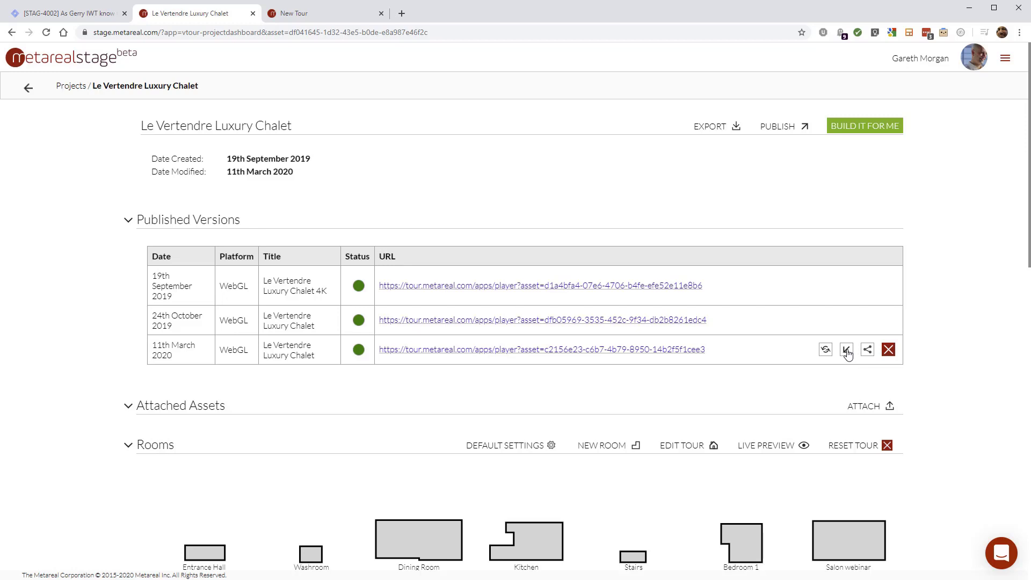
Step: Unpublish the 11th March 2020 version of the tour and publish it again
left_click(847, 351)
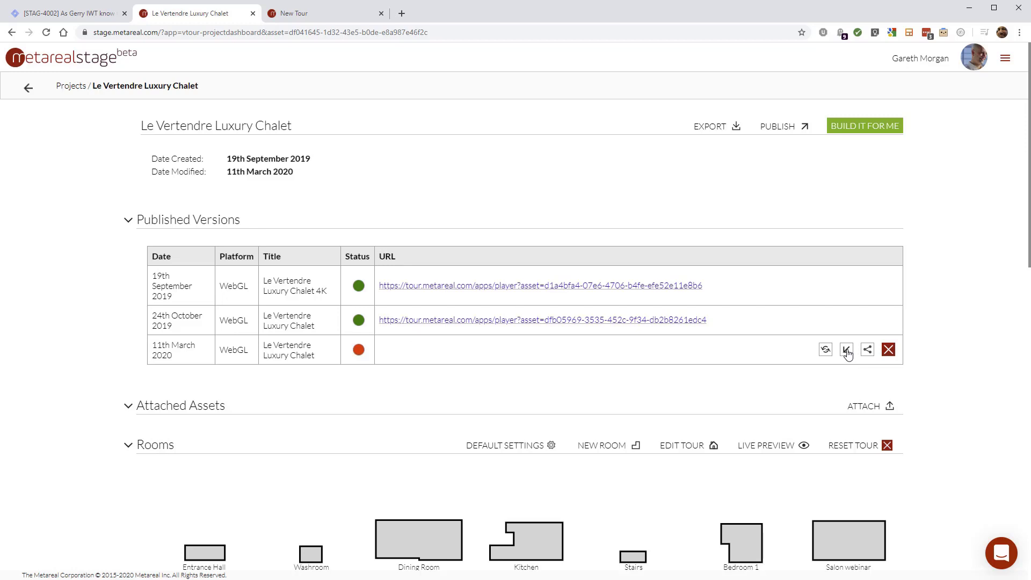
mouse_move(609, 362)
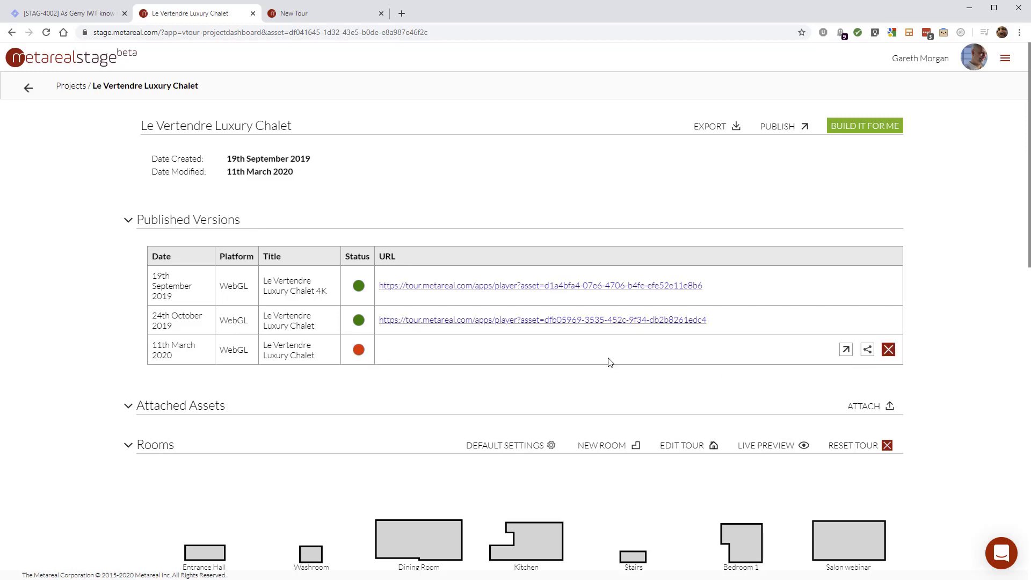
left_click(848, 353)
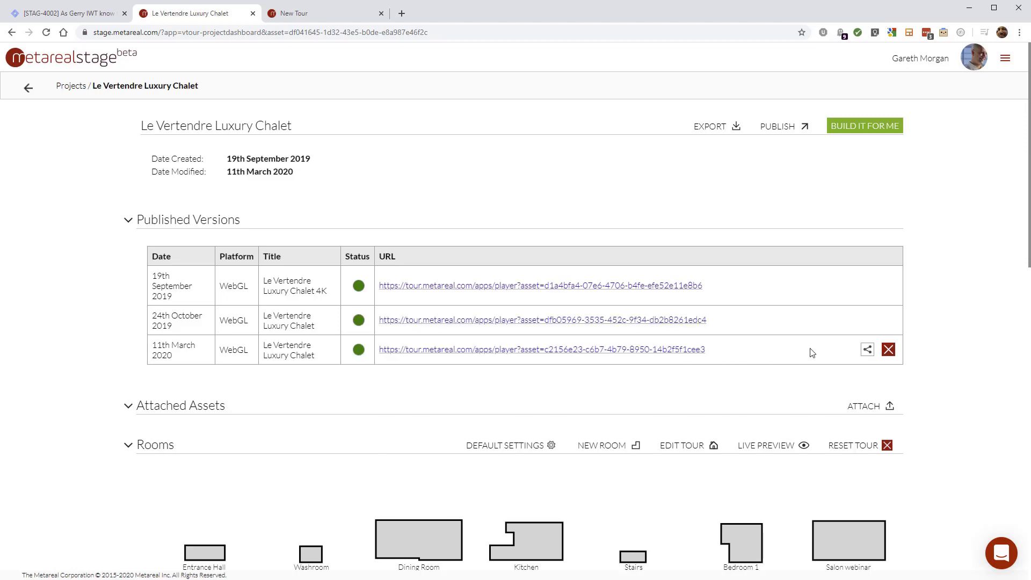
Step: Copy the embed code for the 11th March 2020 published version and close the sharing preview
left_click(868, 350)
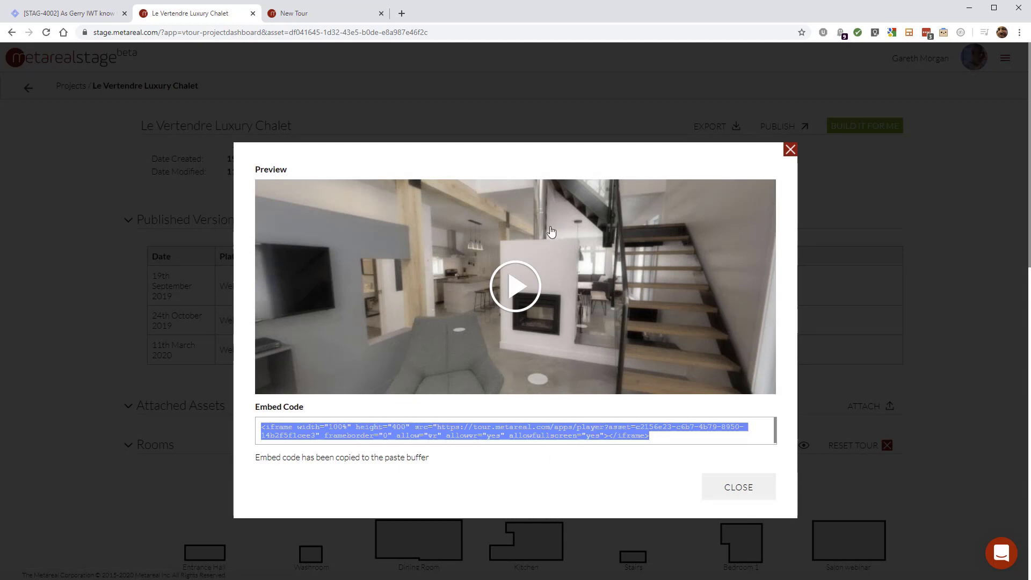
left_click(743, 492)
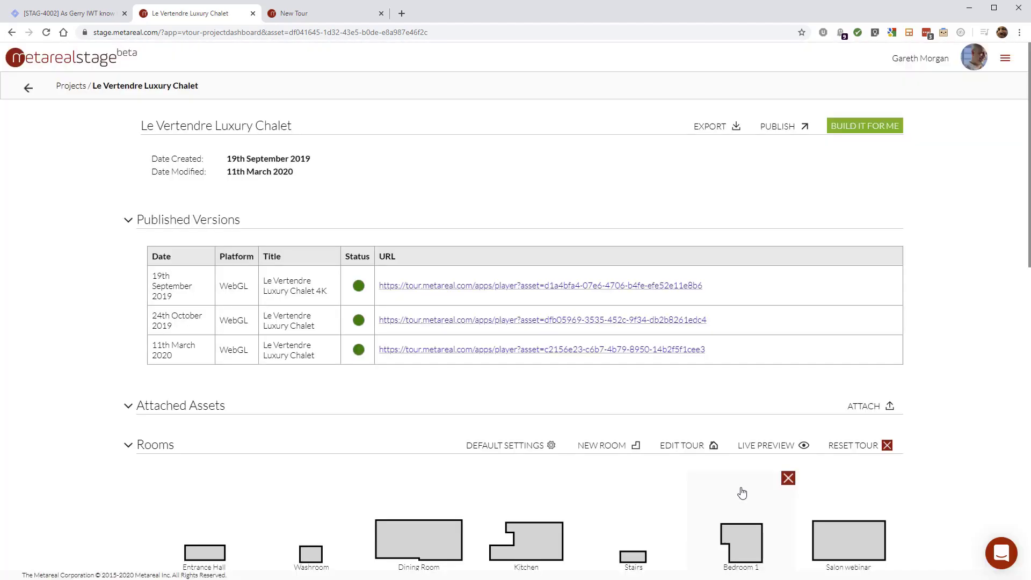